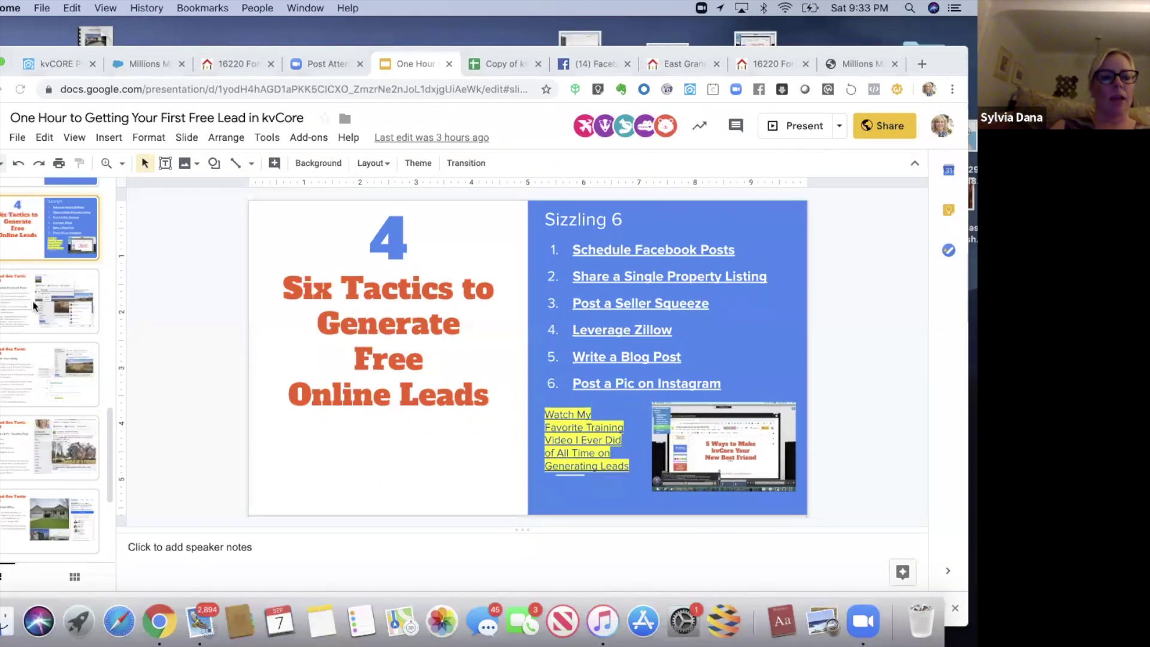
Show the second slide, Lead Gen Tactic #1, and move the Chrome window lower
click(32, 300)
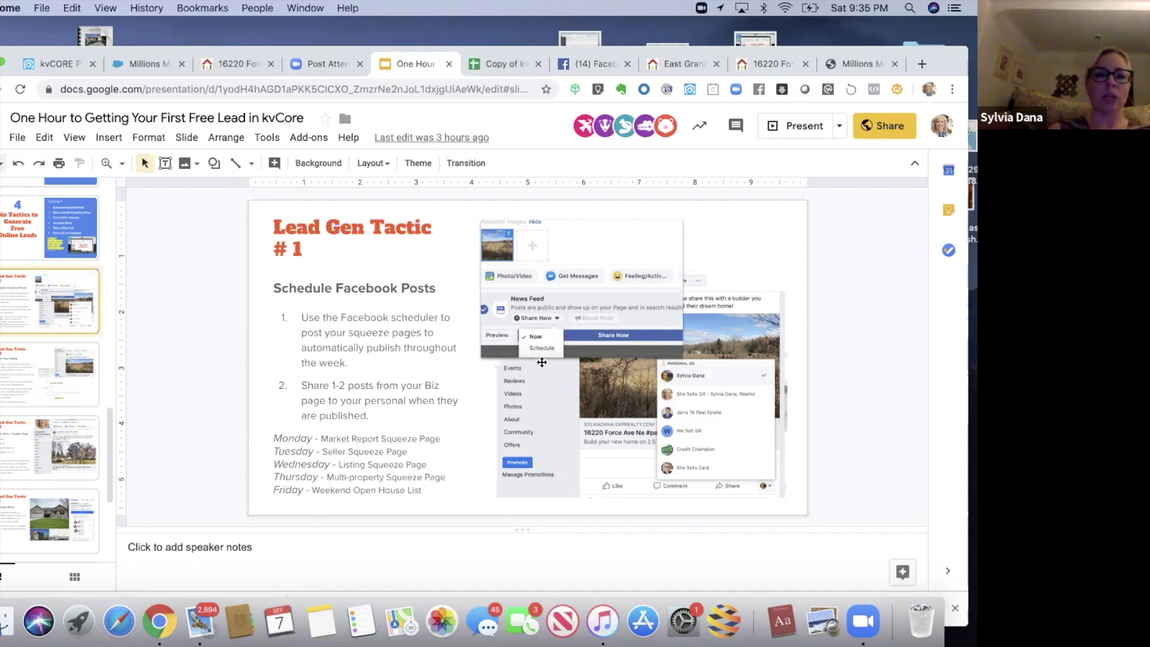
drag(952, 54, 947, 106)
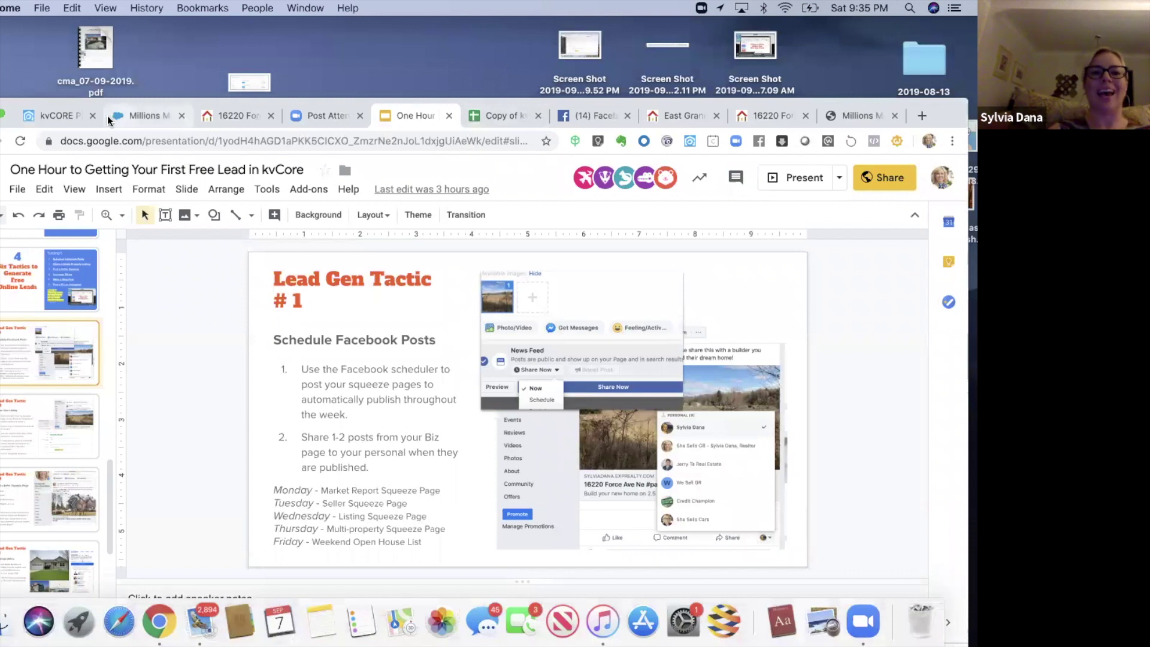
Copy the Market Report Squeeze Page short link from the More Lead Gen Links sheet
click(492, 117)
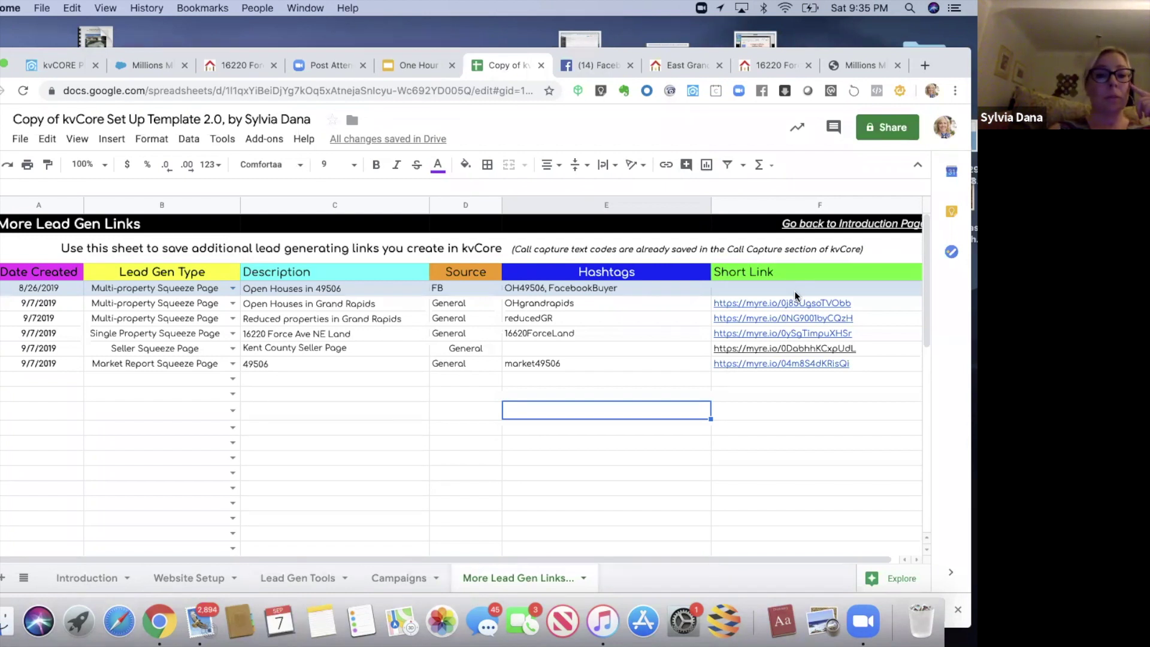
click(780, 364)
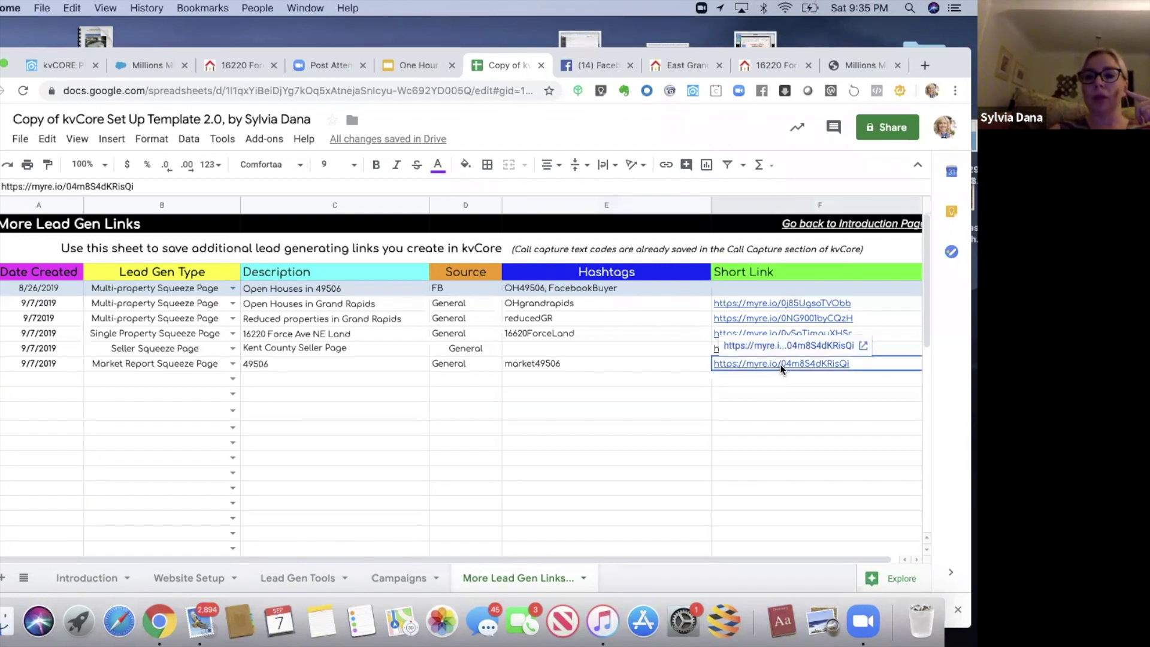
click(2, 186)
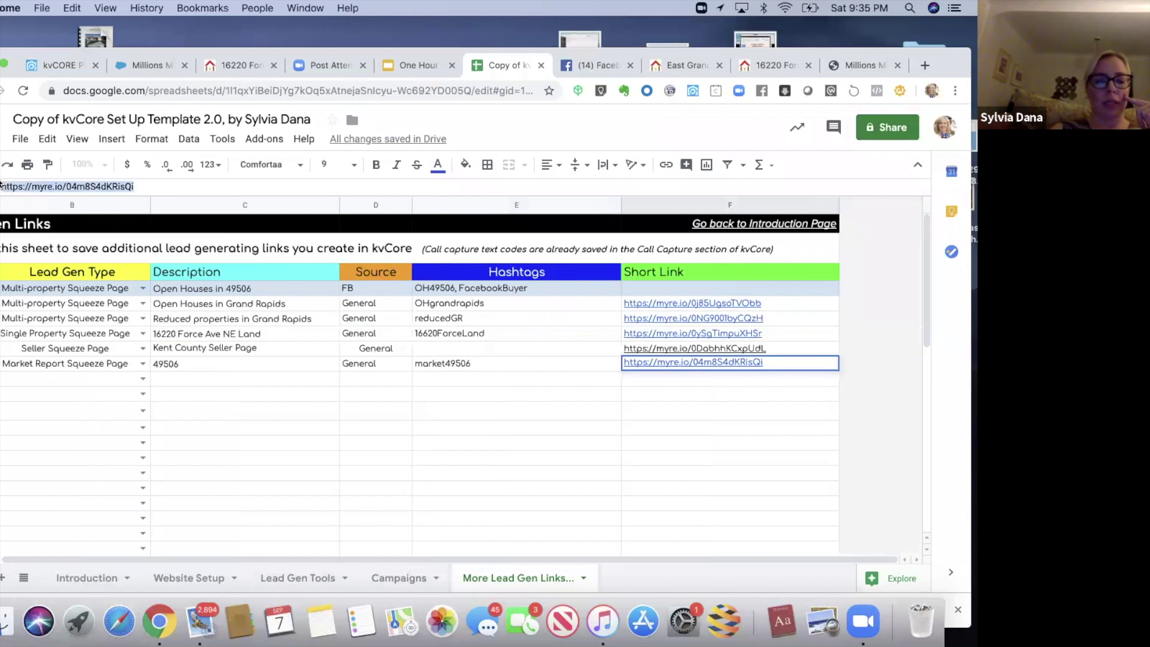
Open the short link in a new tab and select the Market Reports page address
click(925, 66)
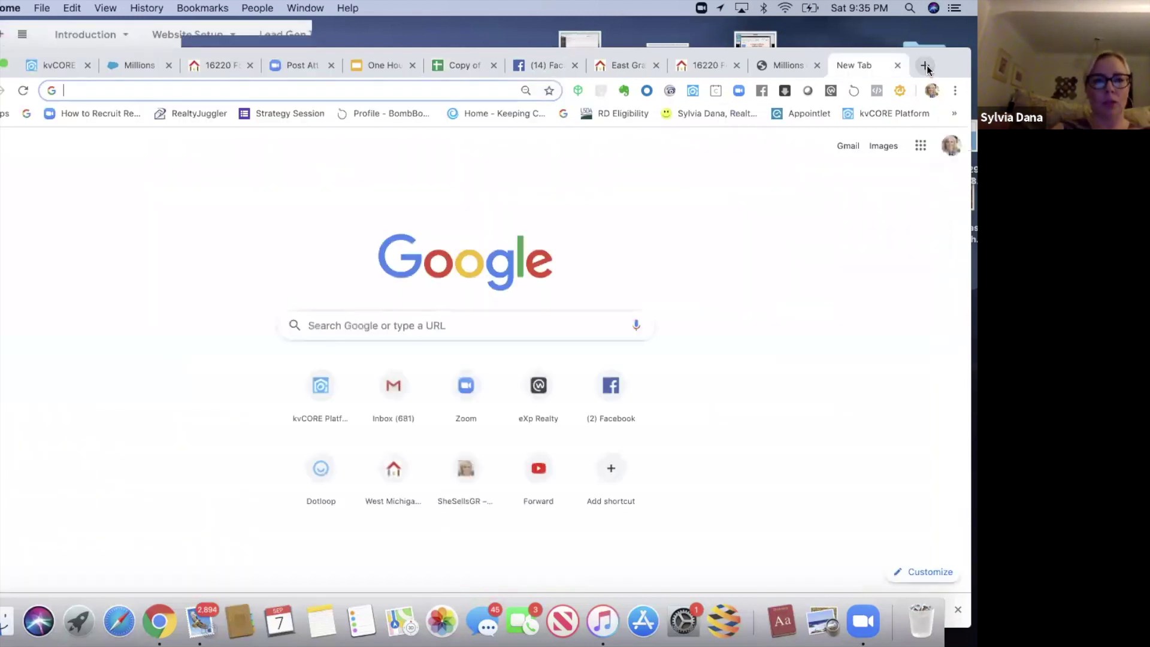
text(https://myre.io/04m8S4dKRisQi)
key(Return)
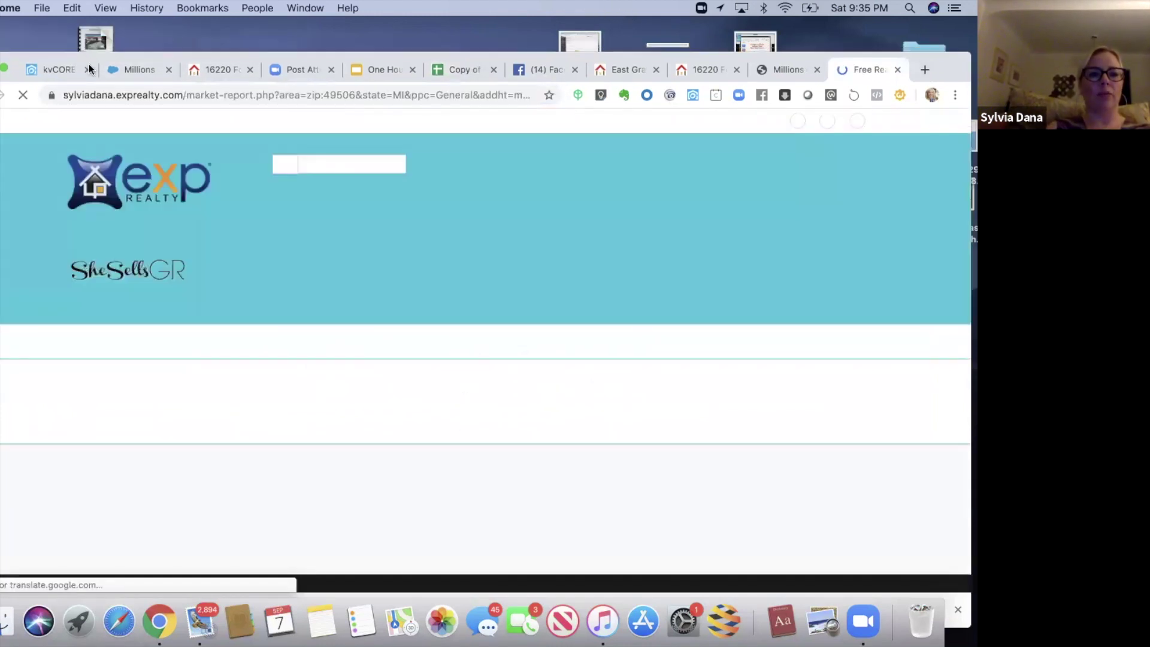
drag(88, 64, 109, 98)
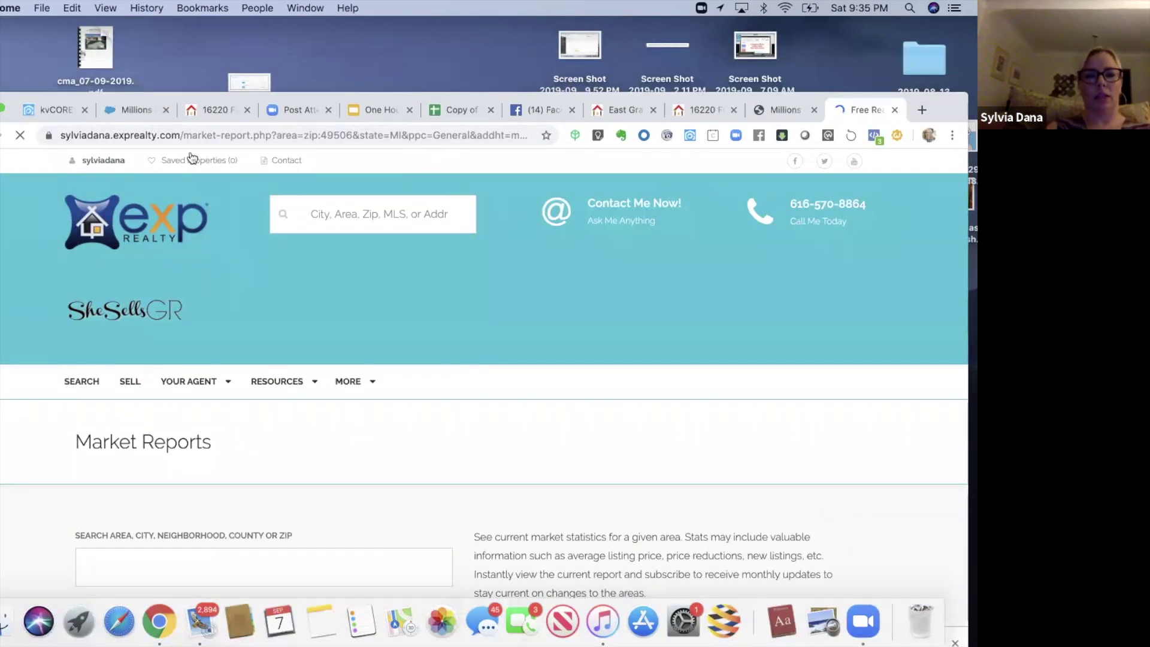
click(253, 140)
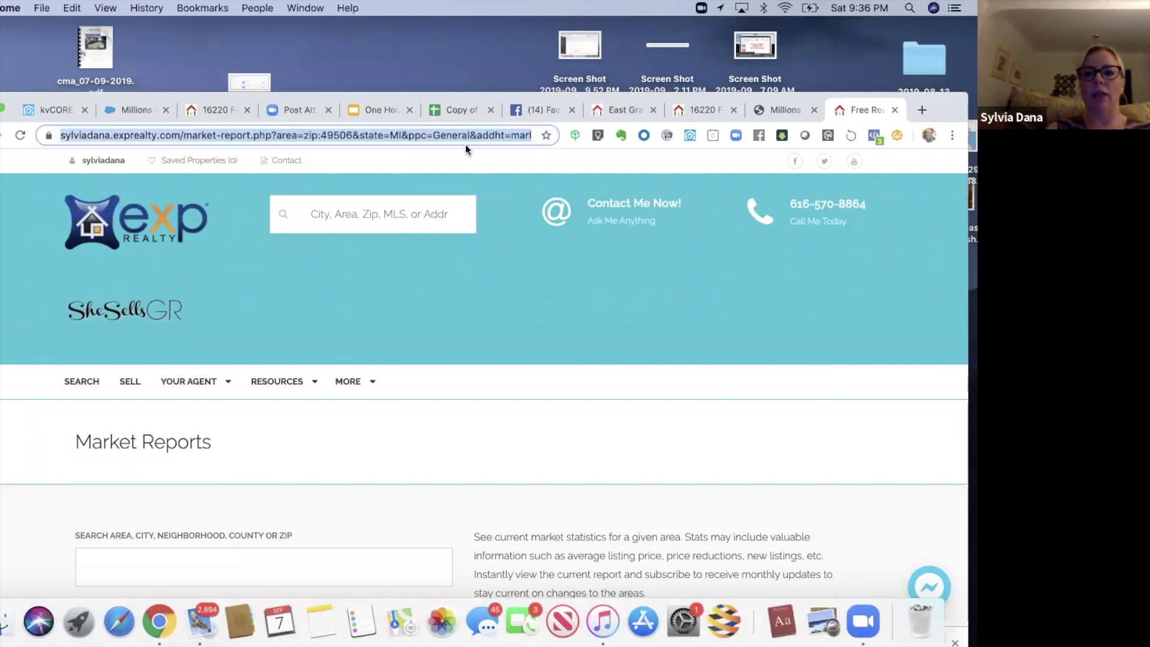
click(538, 110)
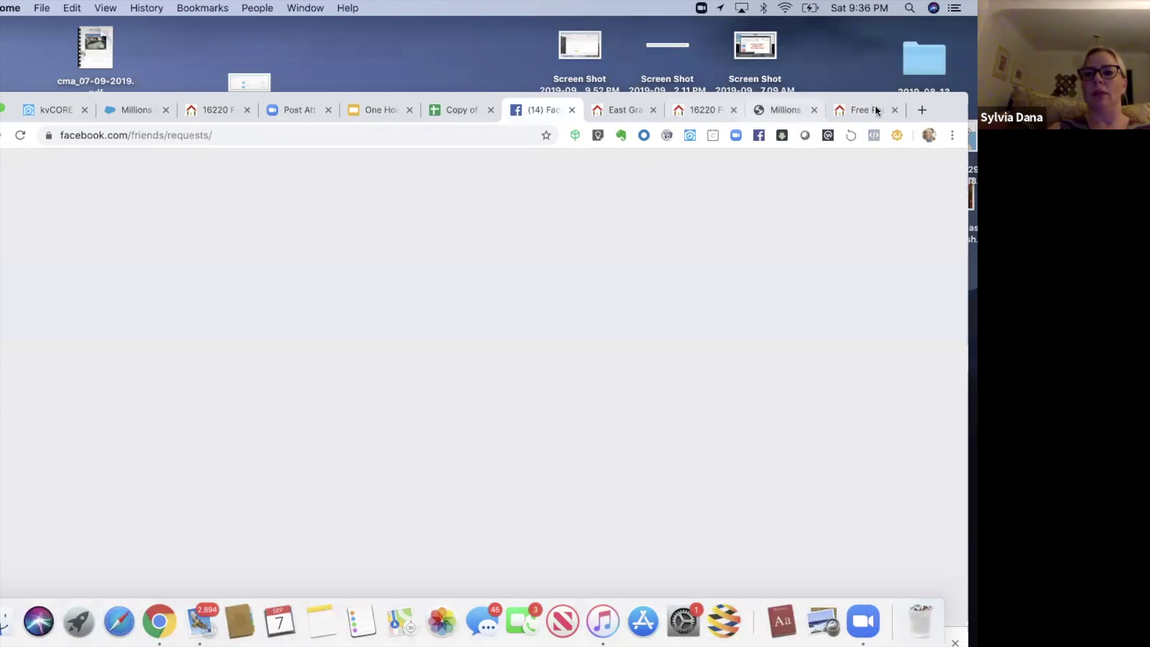
Start a page post with the market report link, deleting the URL text but keeping its preview
scroll(659, 203, down, 1)
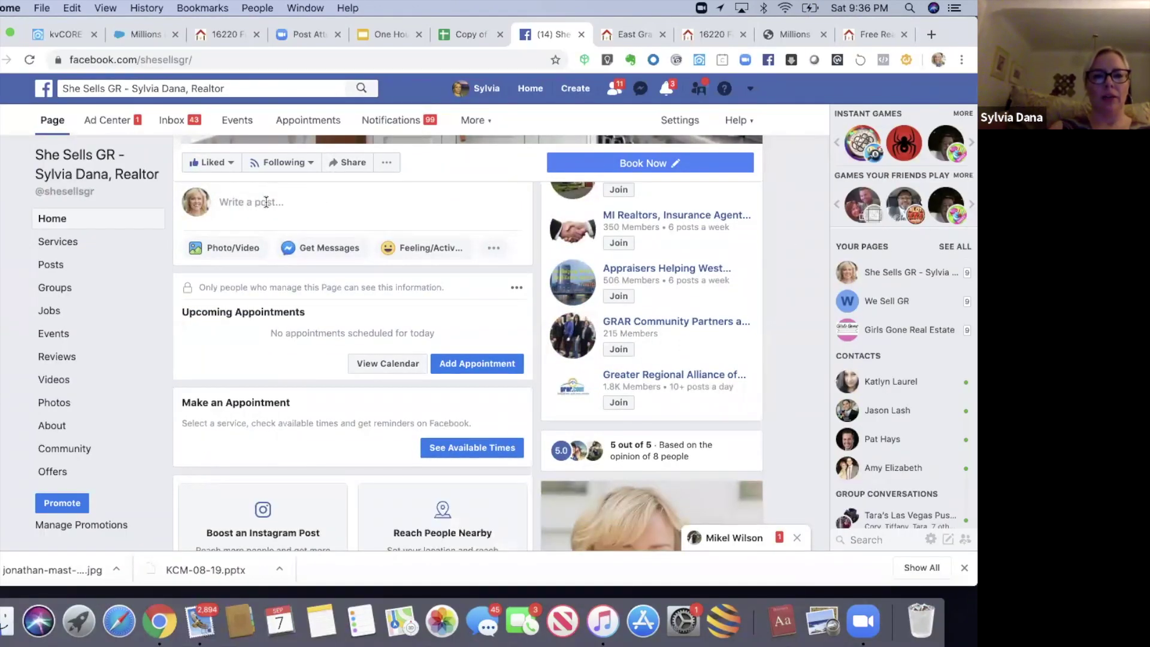
click(241, 202)
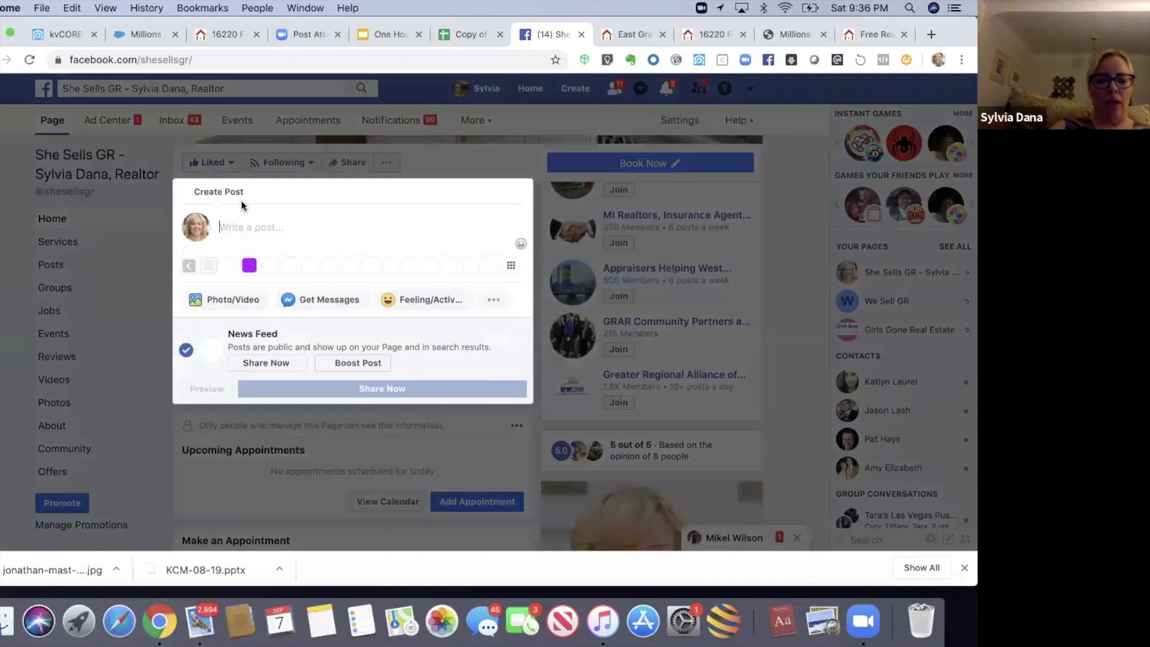
text(https://sylviadana.exprealty.com/market-report.php?area=zip:49506&state=MI&ppc=General&addht=market49506)
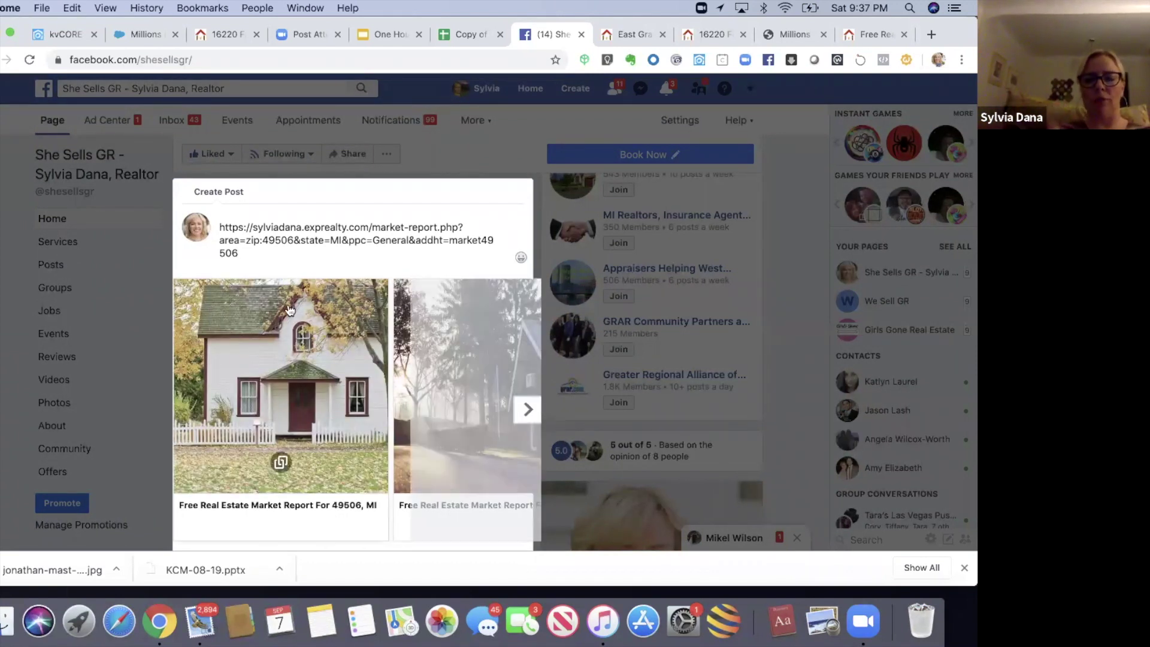
drag(249, 254, 217, 226)
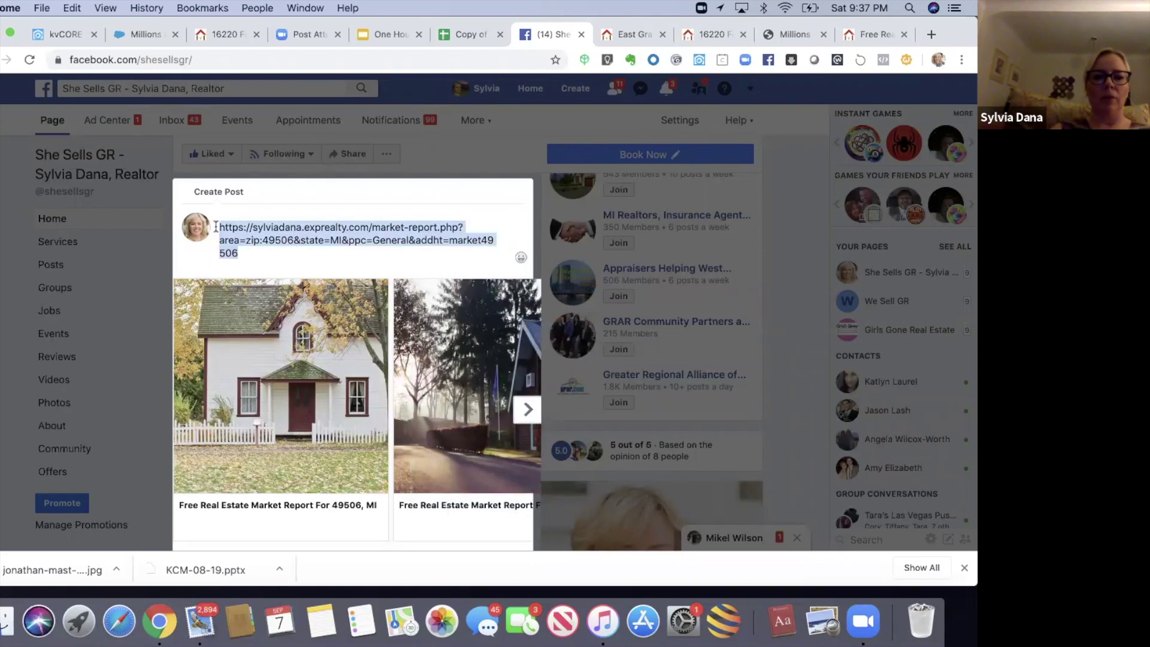
key(BackSpace)
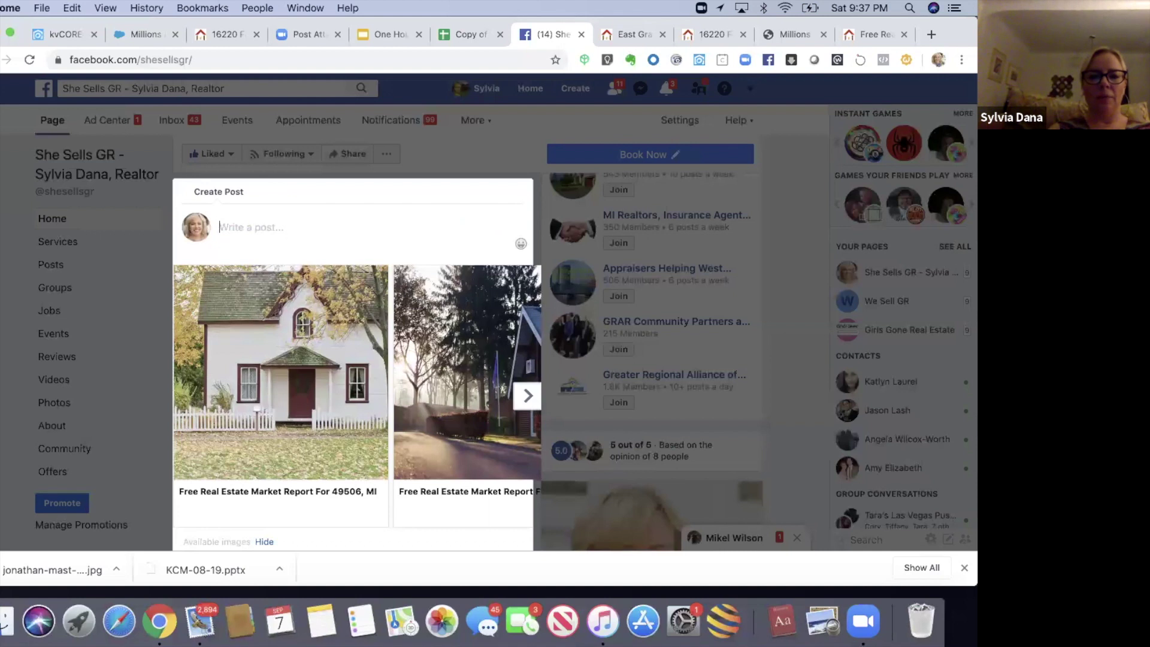
Write the caption 'Are you curious about the real estate market in the 49506 zip code?'
text(Are you cu)
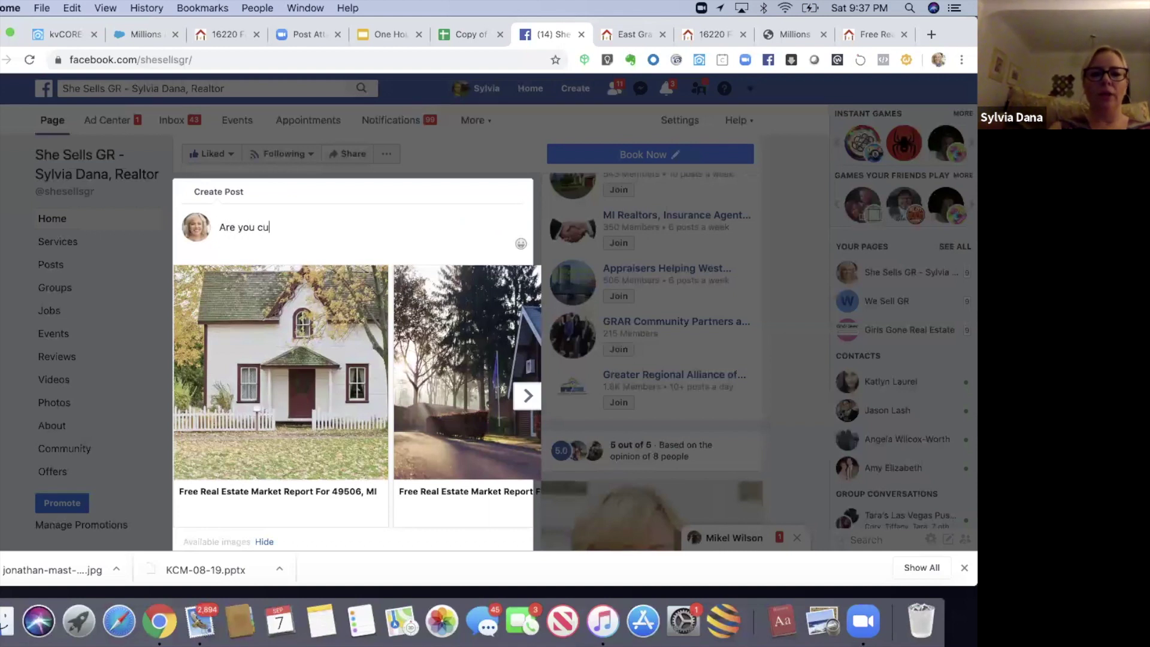
text(rious about the)
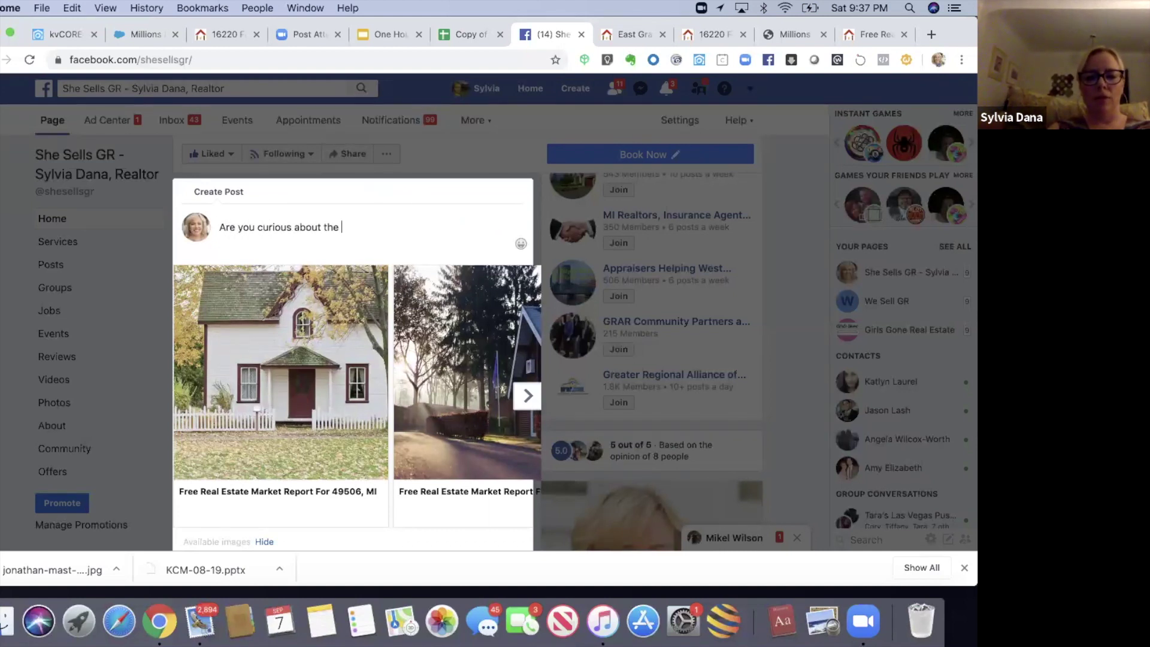
text( 49506 zip )
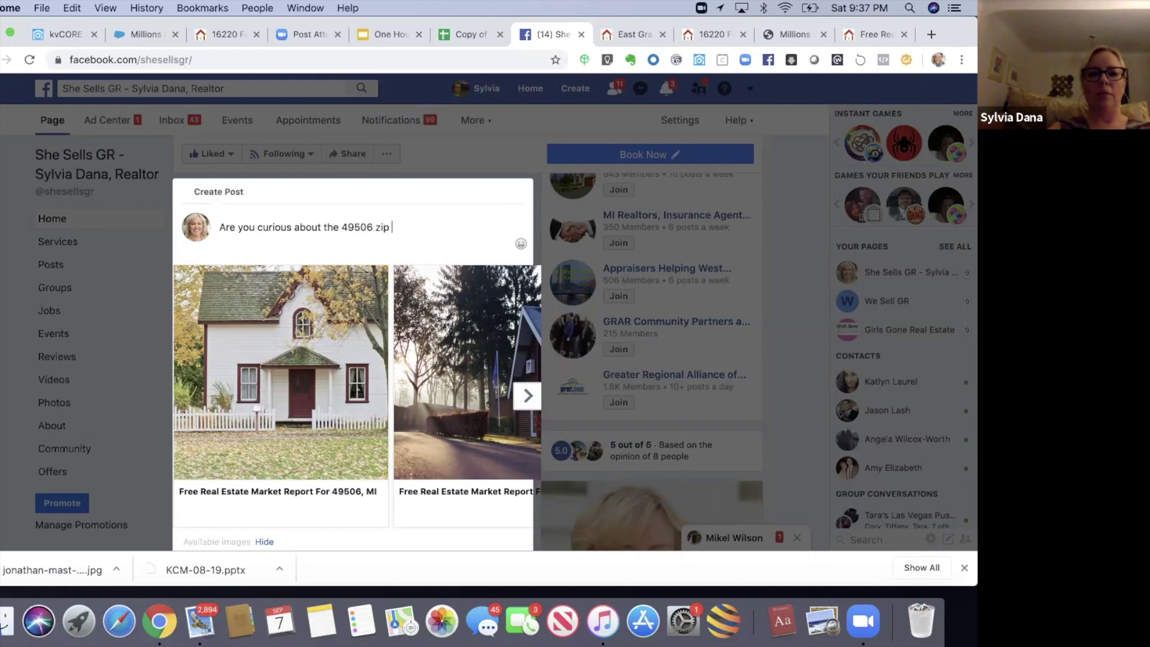
text(code)
click(343, 226)
text(market)
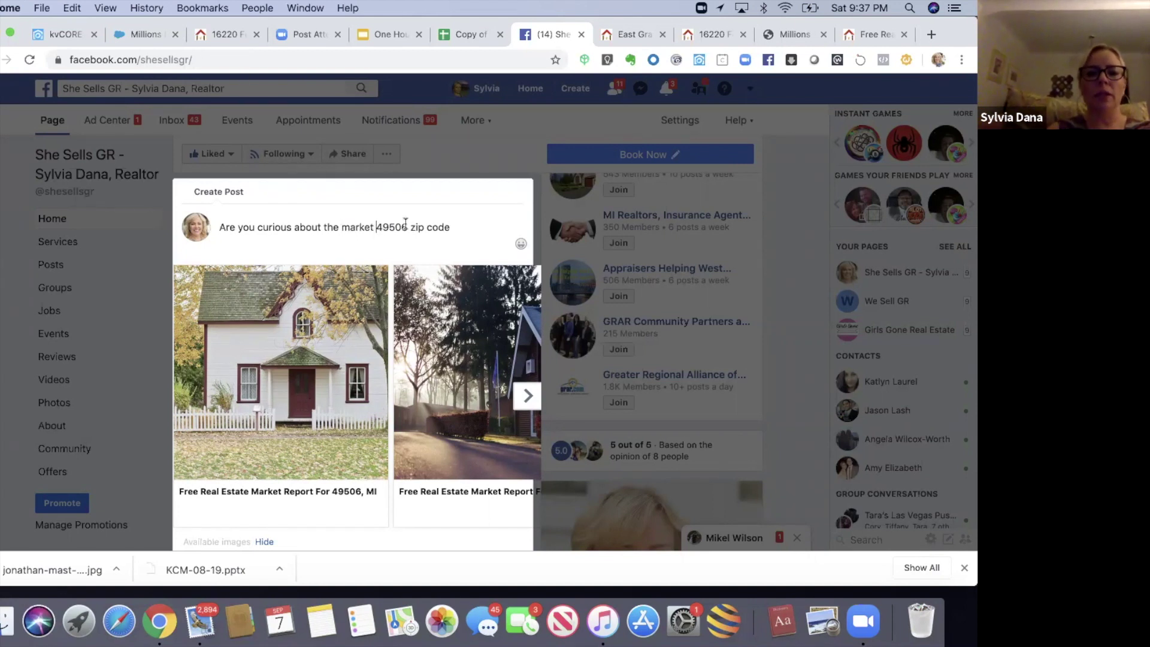
click(341, 227)
text(real estate)
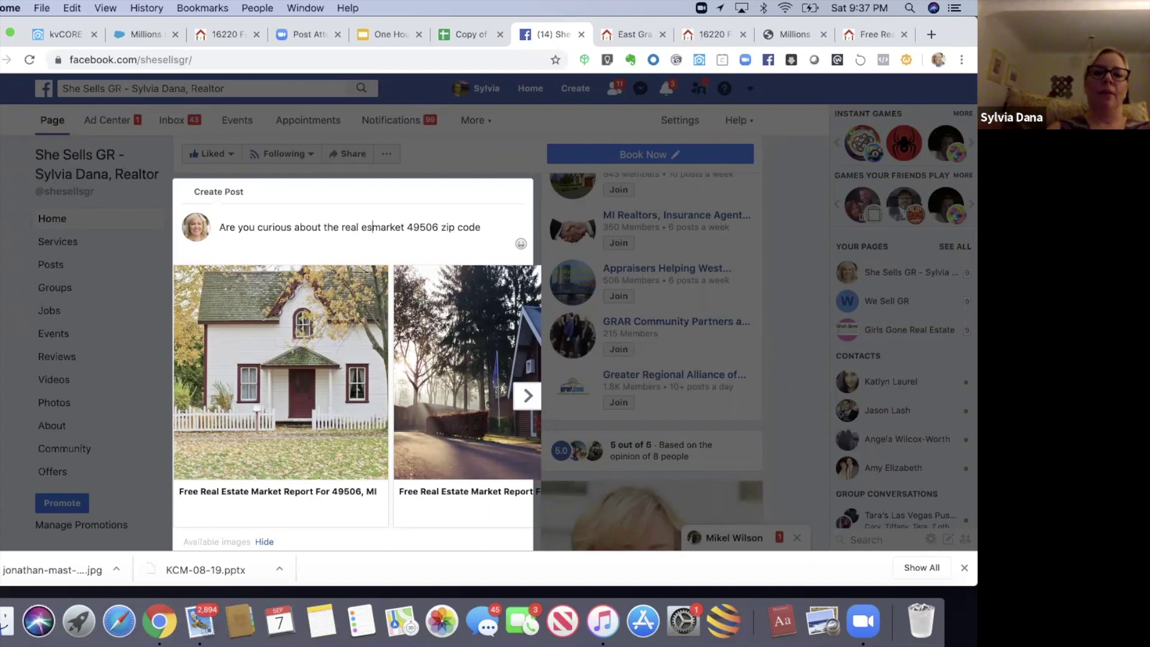
click(426, 227)
text(in the)
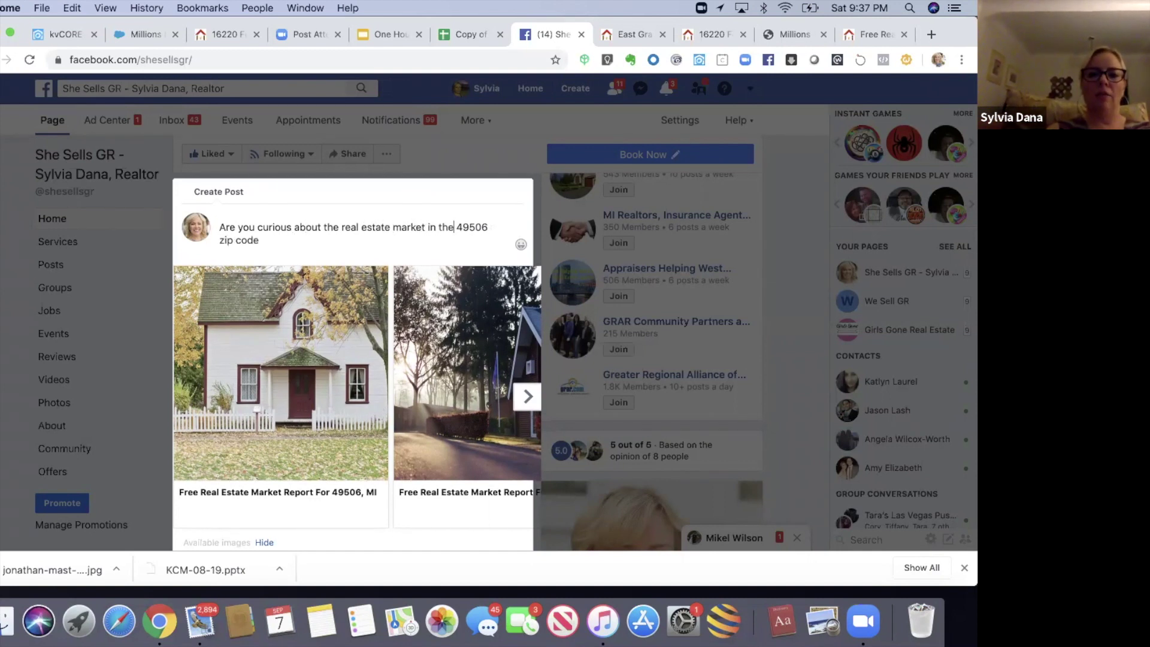
click(318, 239)
text(?)
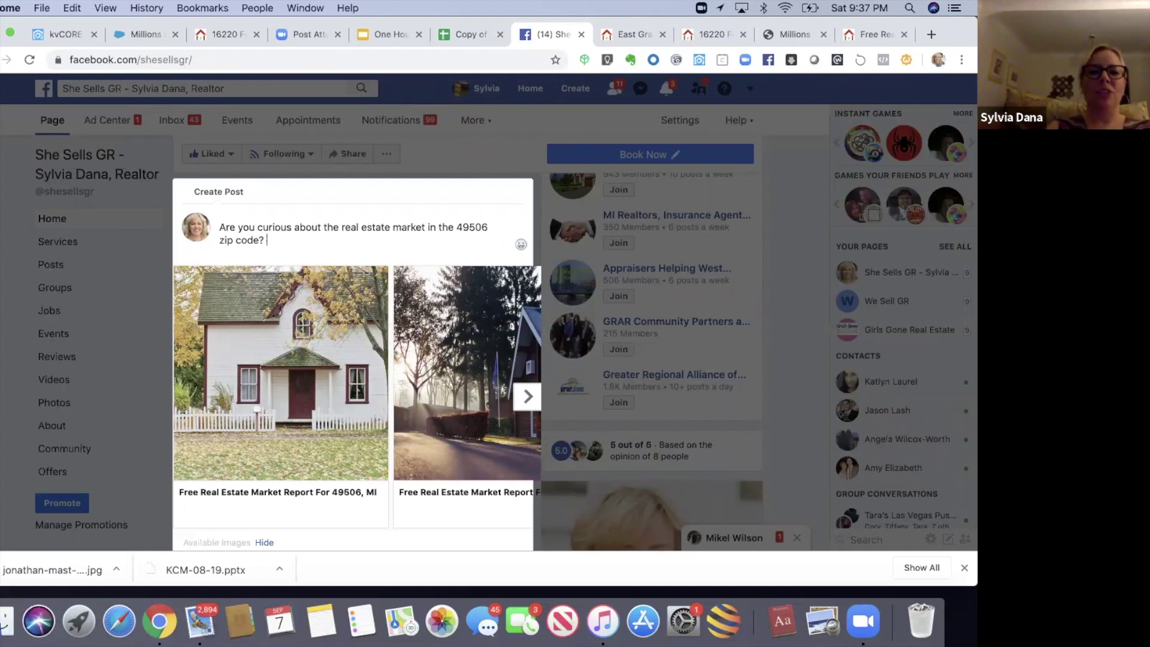
Add 'Get your free market report right here' to the caption without the (-: emoticon
text(Get your free market report right here)
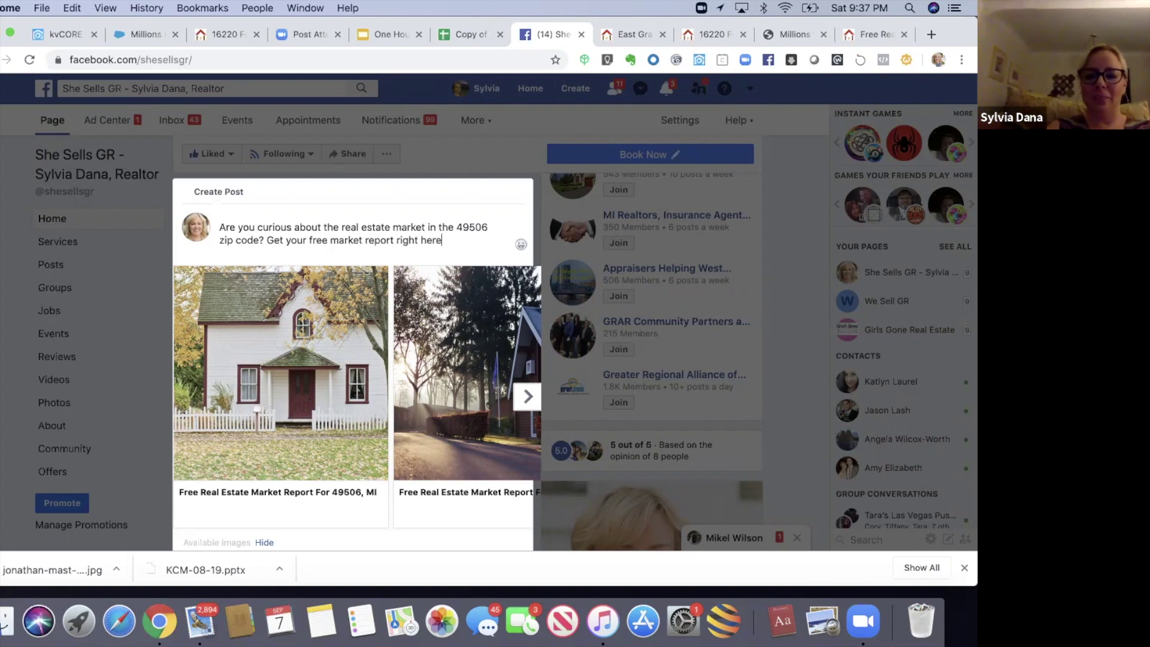
text( (-:)
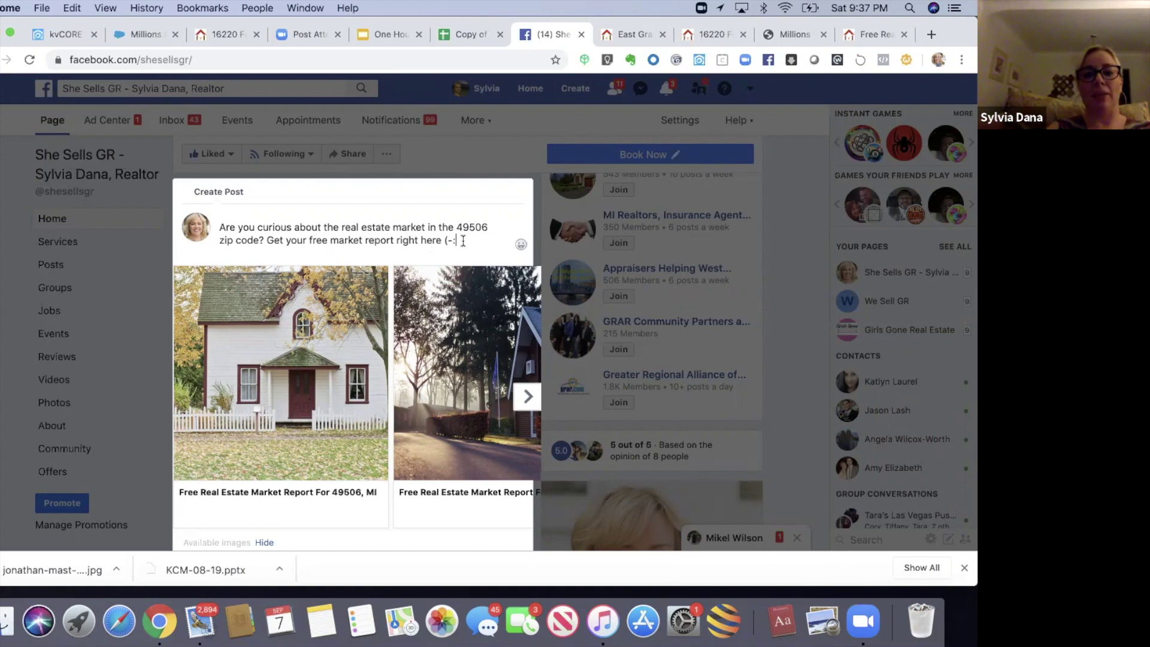
drag(461, 239, 443, 240)
key(BackSpace)
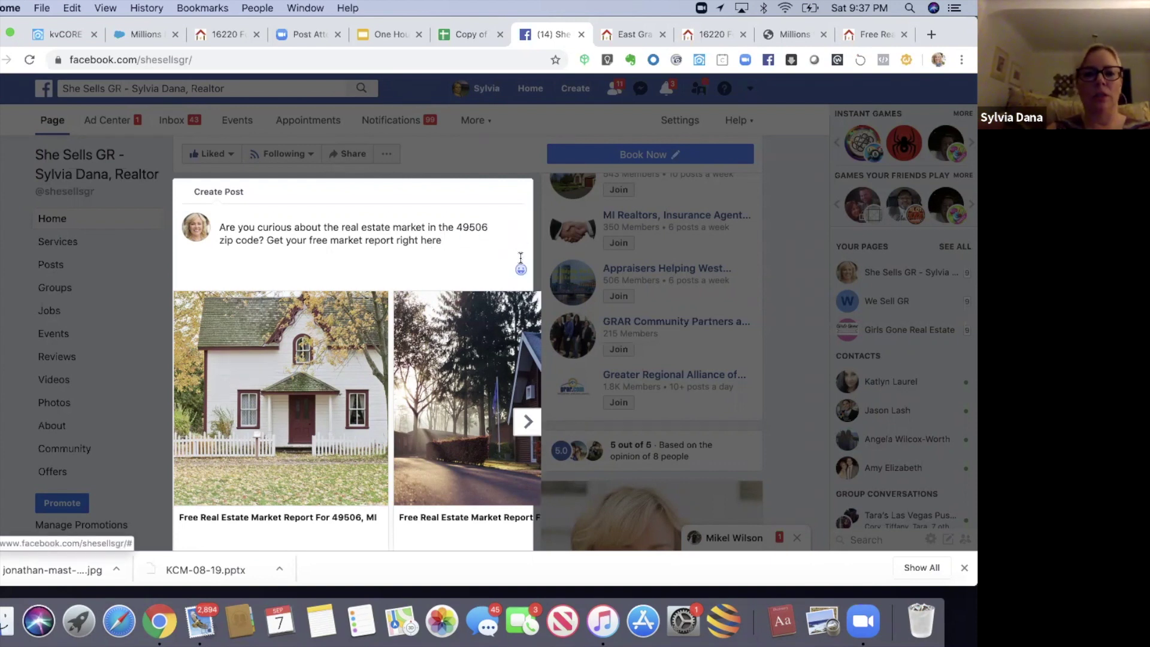
Append a house emoji after 'right here' and scroll down to the Available images strip
click(520, 269)
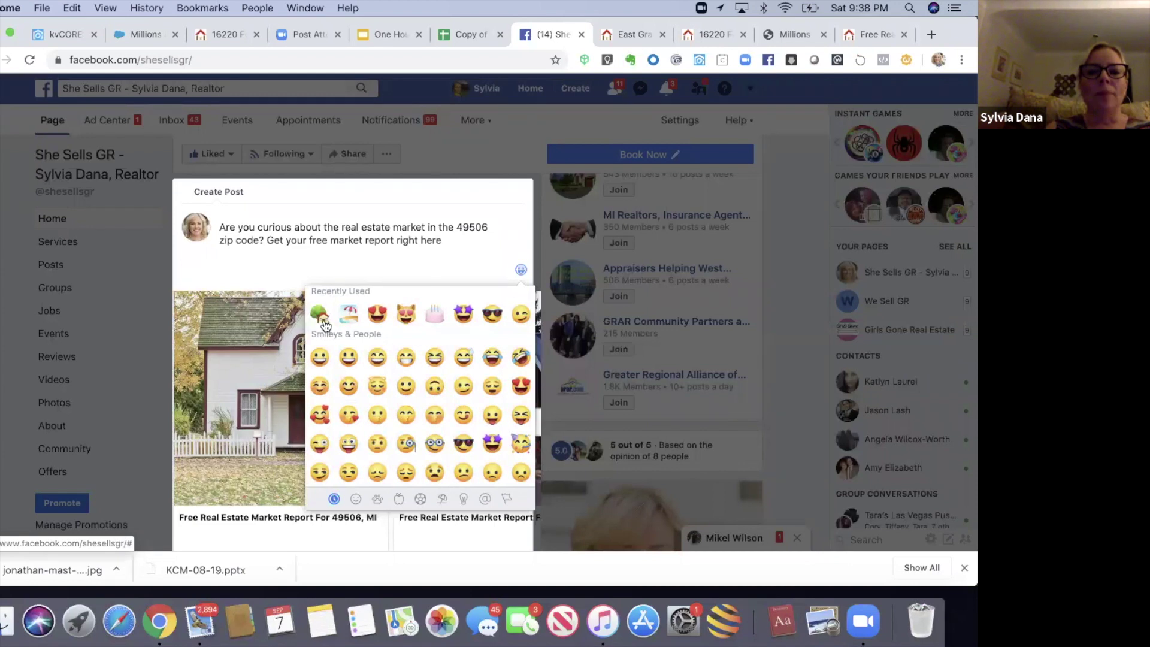
click(320, 313)
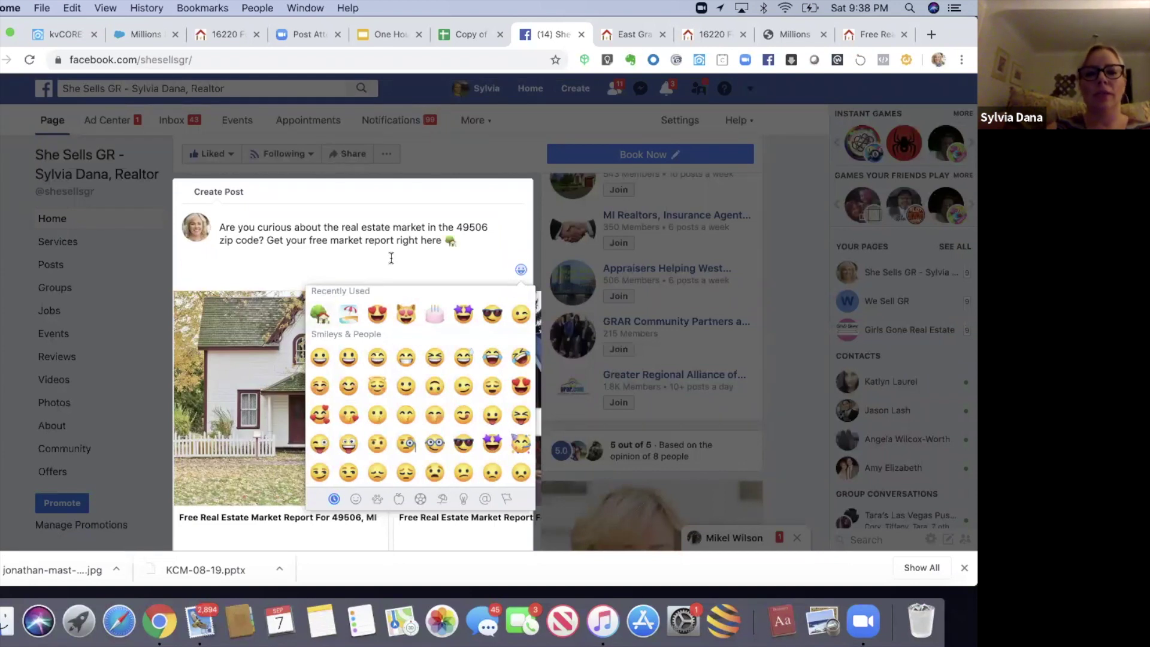
click(405, 265)
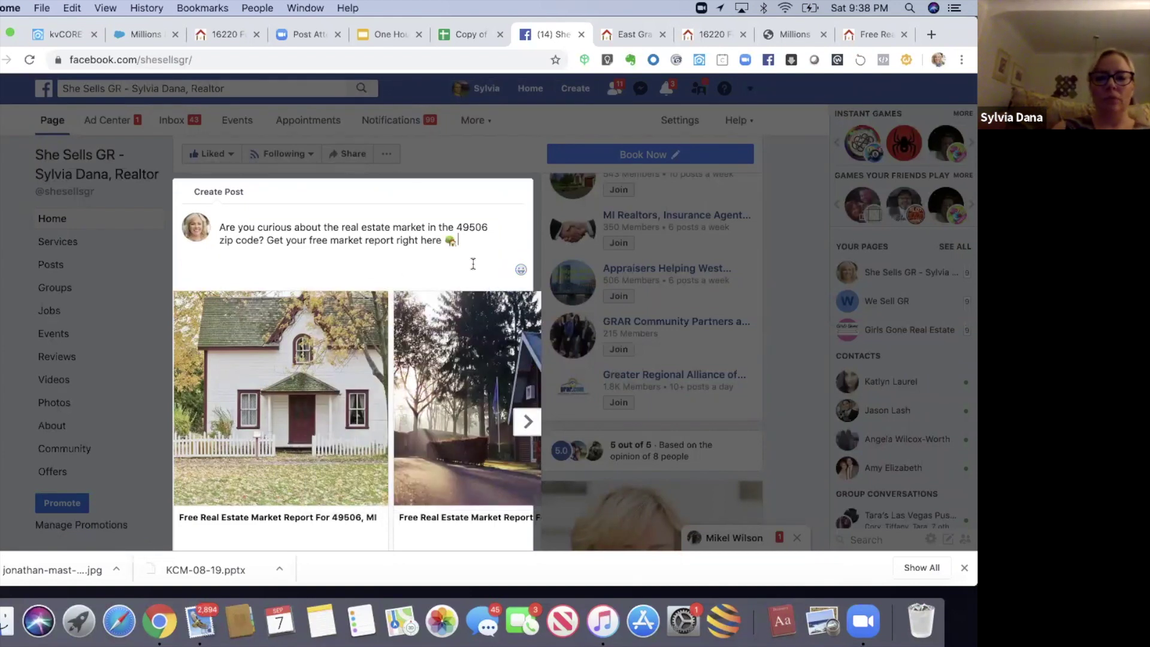
drag(475, 327, 450, 546)
scroll(518, 419, down, 3)
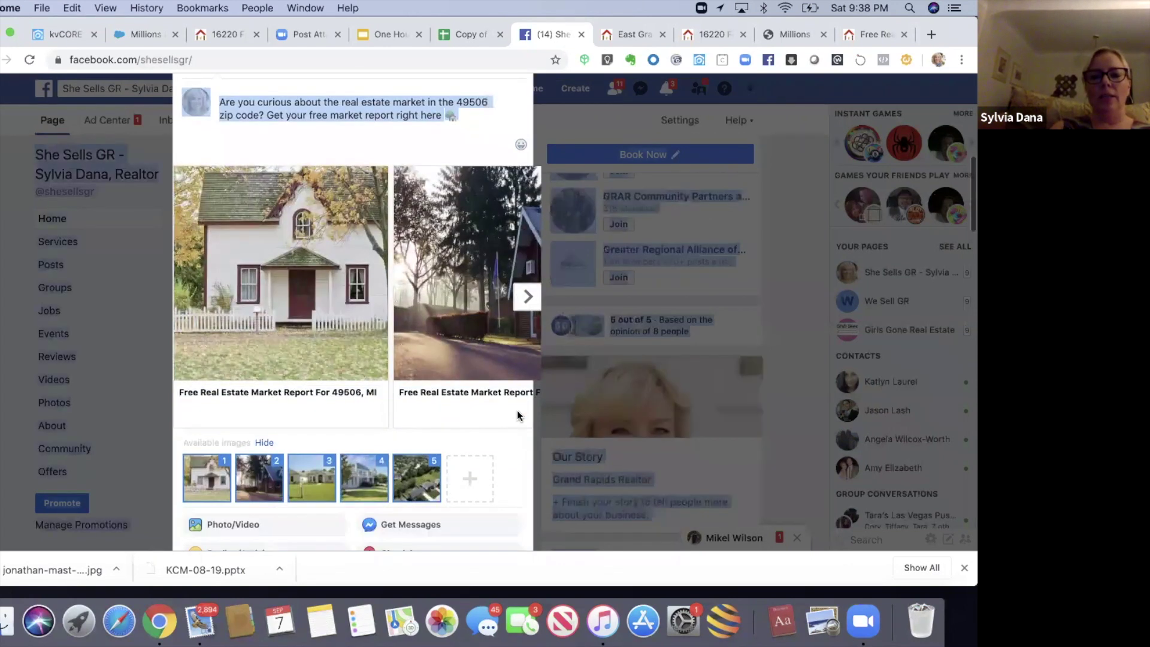
click(515, 406)
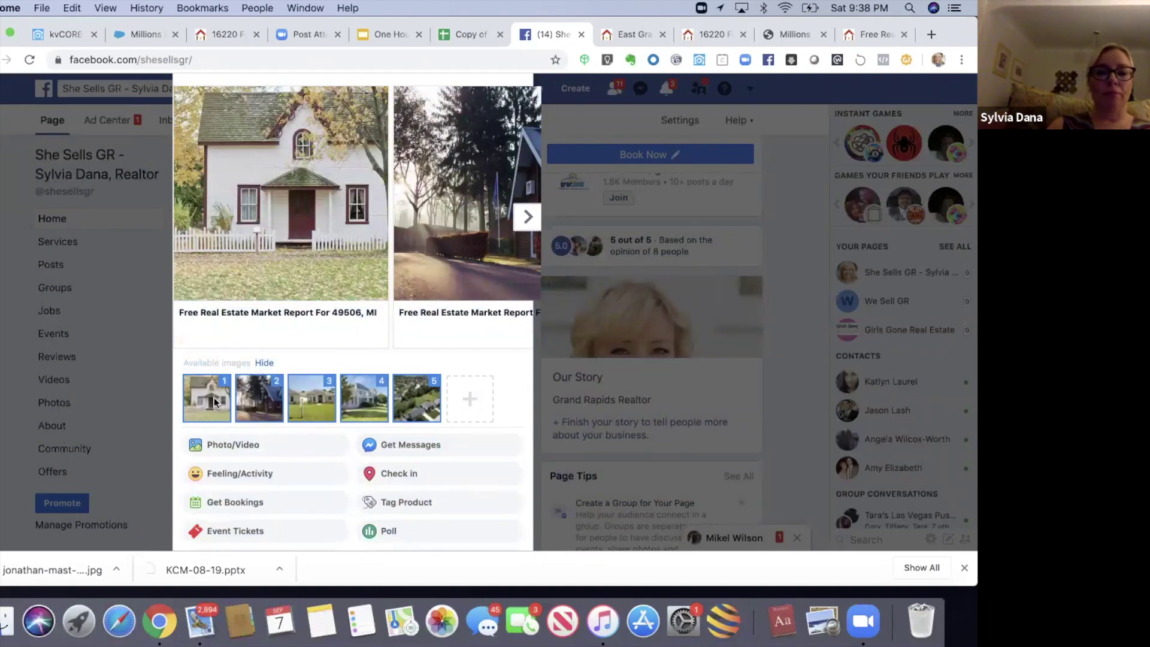
Choose the jpg photo on the iCloud Desktop as a new image for the post
click(470, 405)
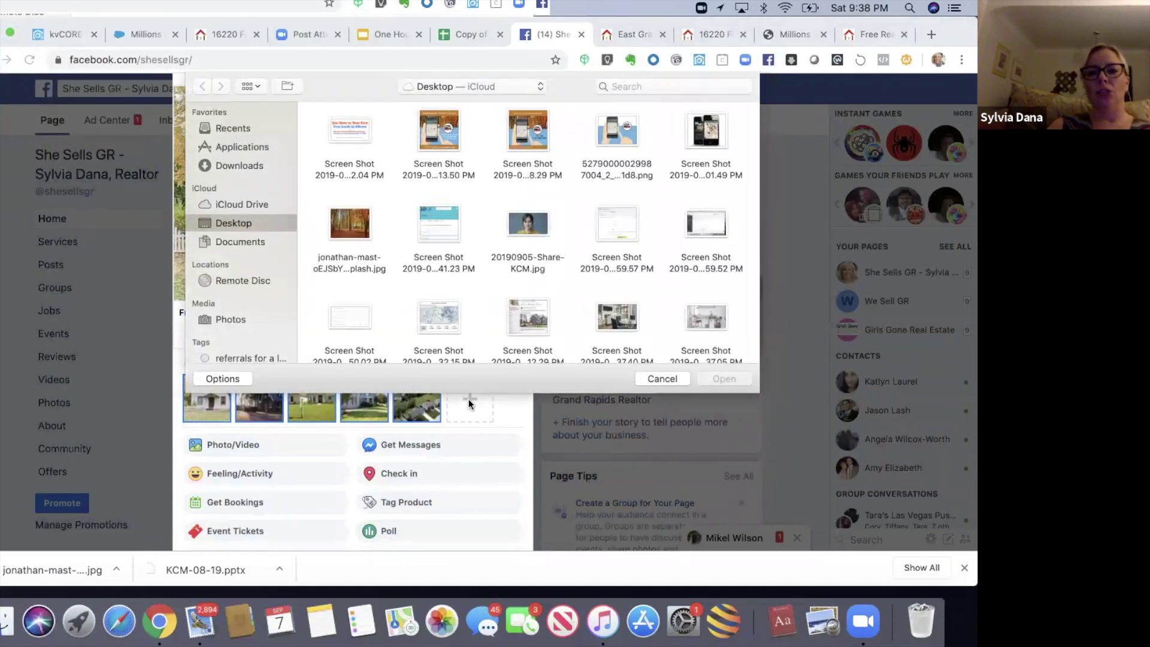
click(358, 227)
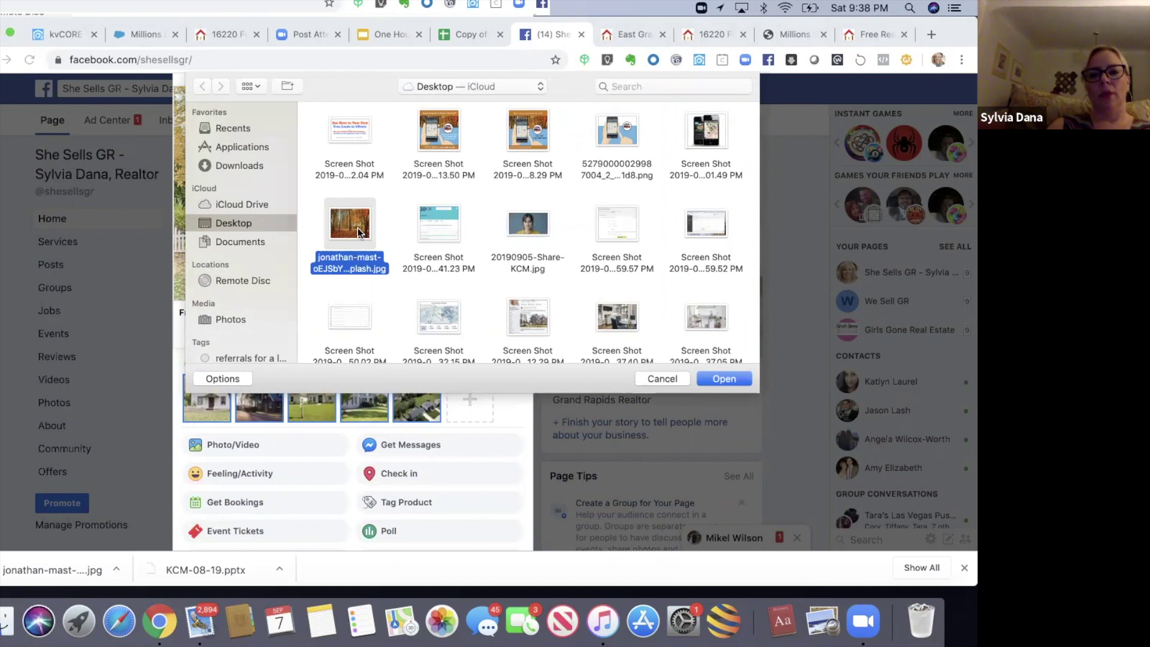
Upload the photo, deselect the house images, and move the autumn photo to first position
click(714, 375)
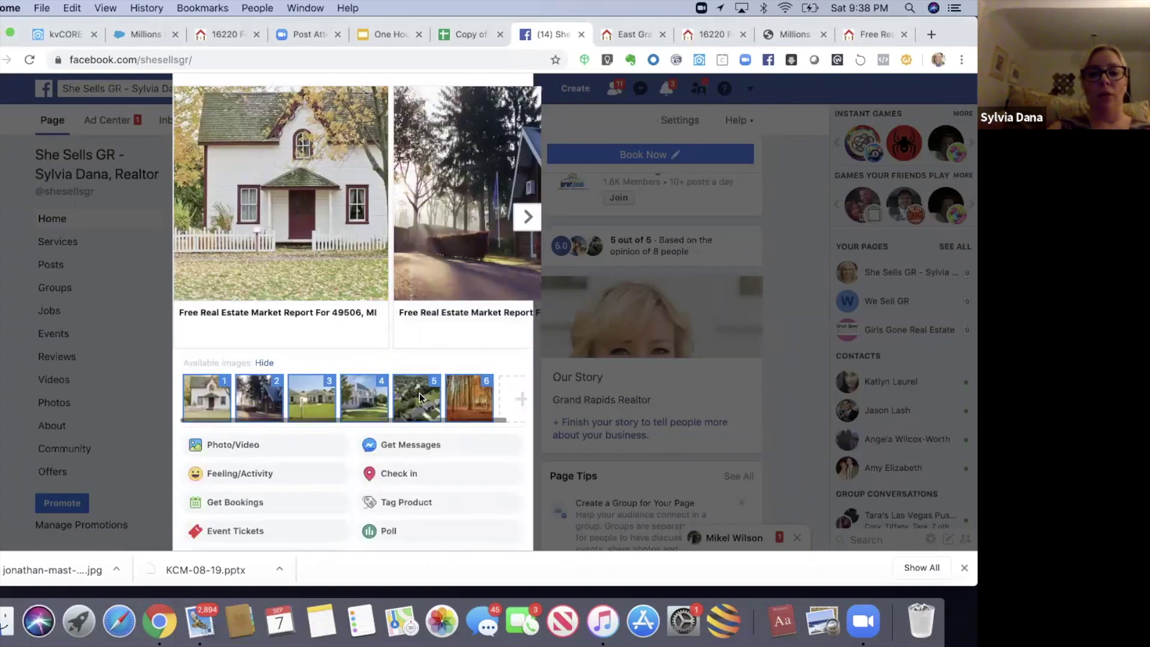
click(248, 400)
click(307, 401)
click(370, 404)
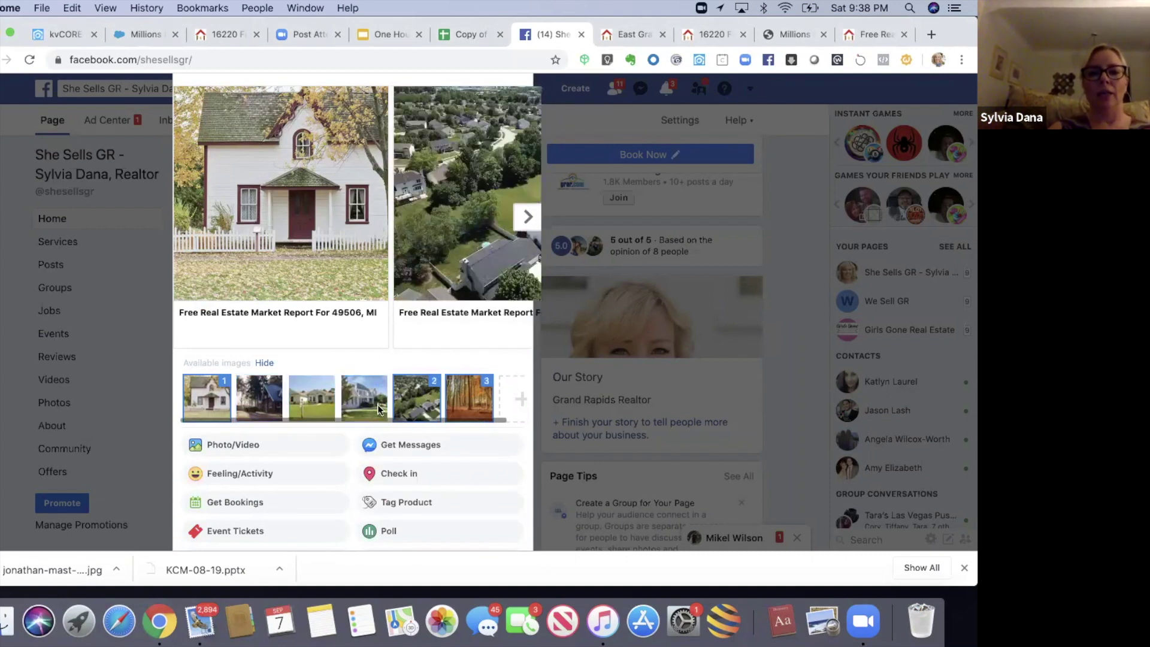
click(201, 410)
drag(463, 354, 250, 344)
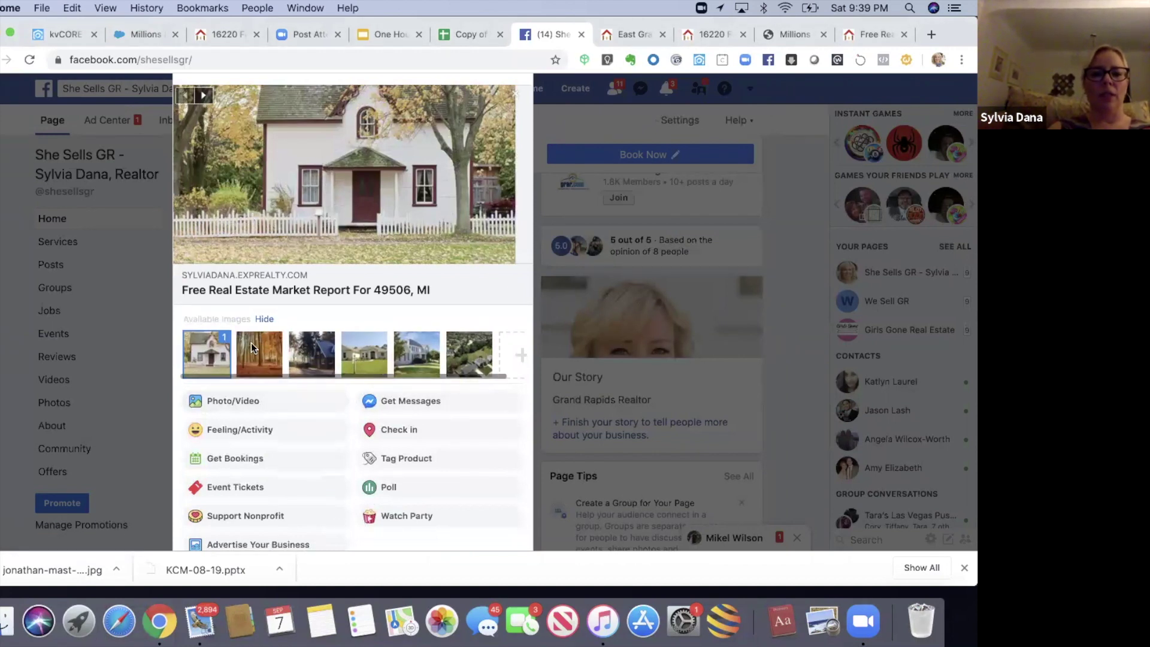
click(251, 342)
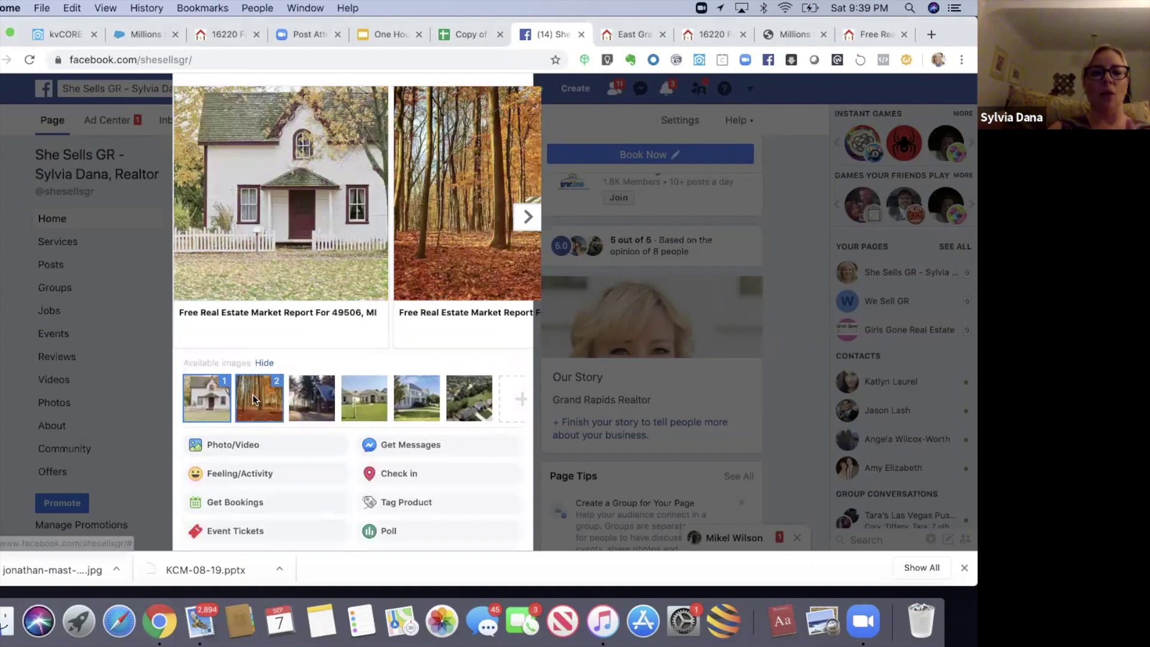
drag(254, 399, 207, 396)
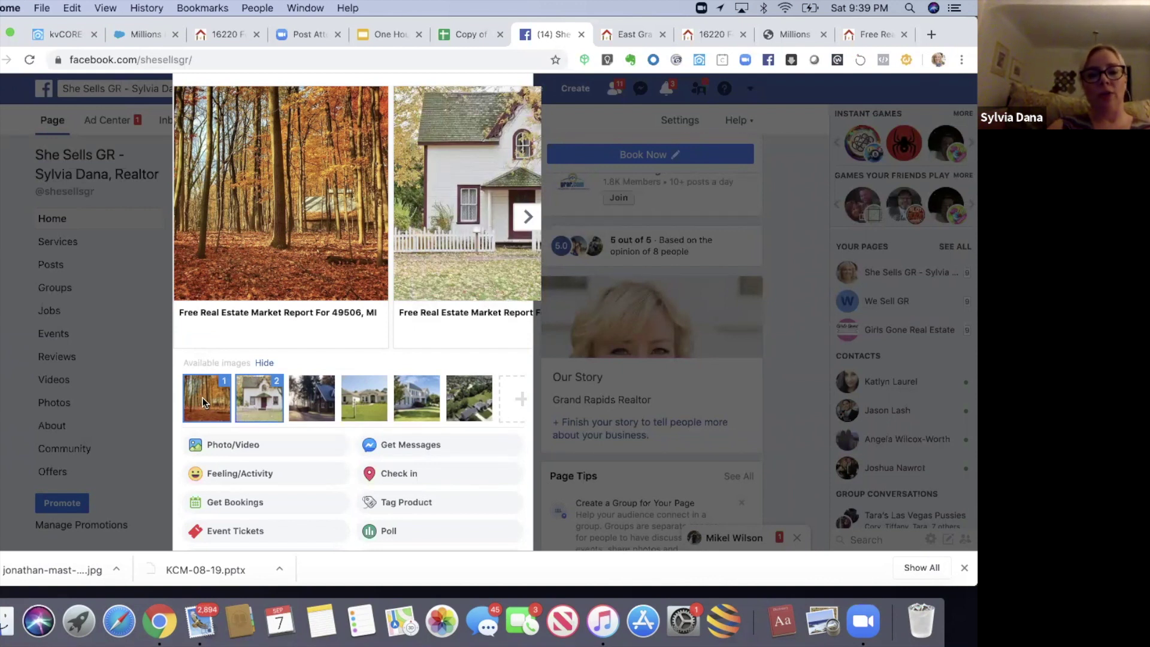
Reselect the dark, yellow and white colonial house photos plus the aerial photo, dropping the white house
click(312, 397)
click(367, 399)
click(418, 401)
click(330, 404)
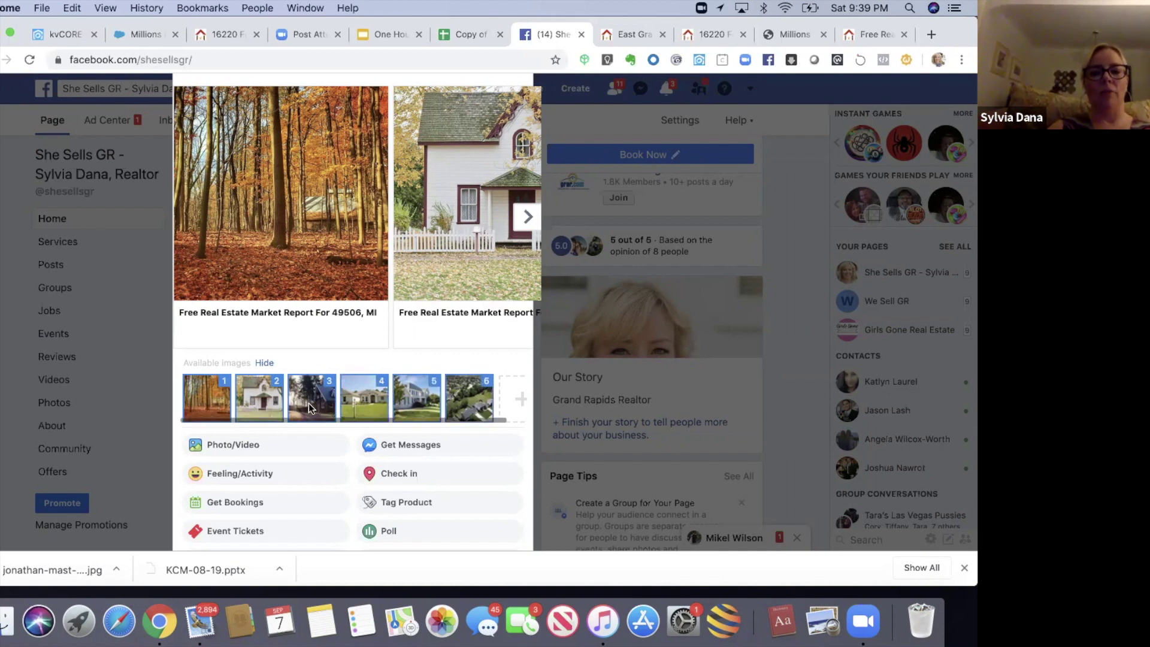
click(262, 403)
Deselect the autumn, yellow house and remaining house photos, leaving only the aerial neighbourhood image
click(219, 401)
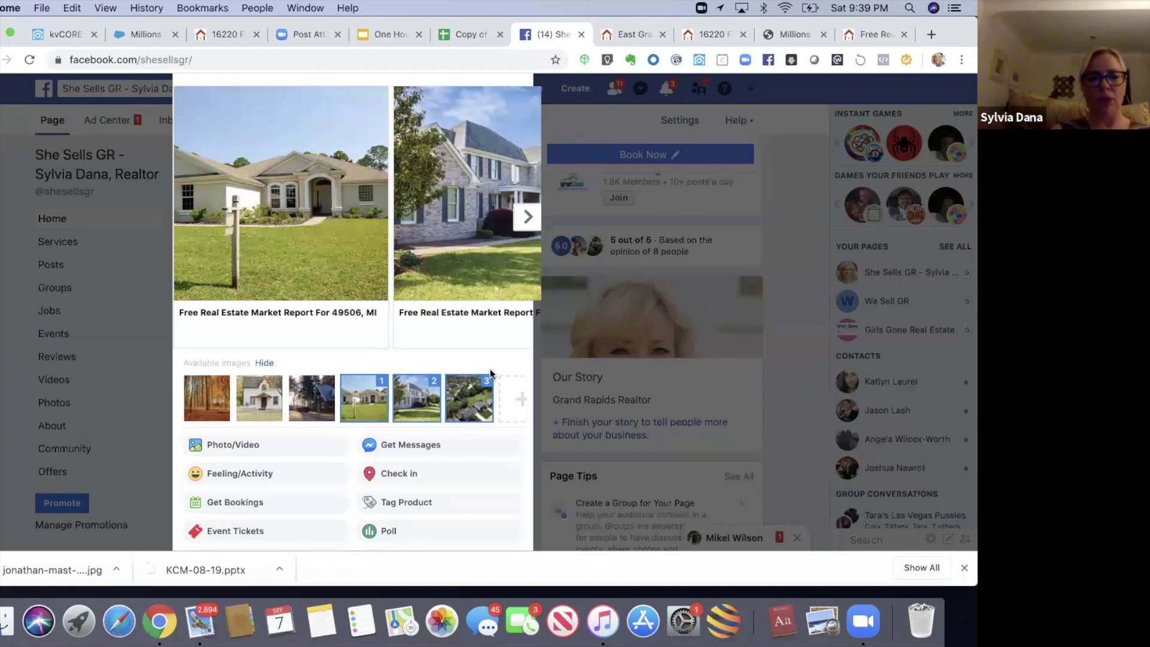
click(370, 405)
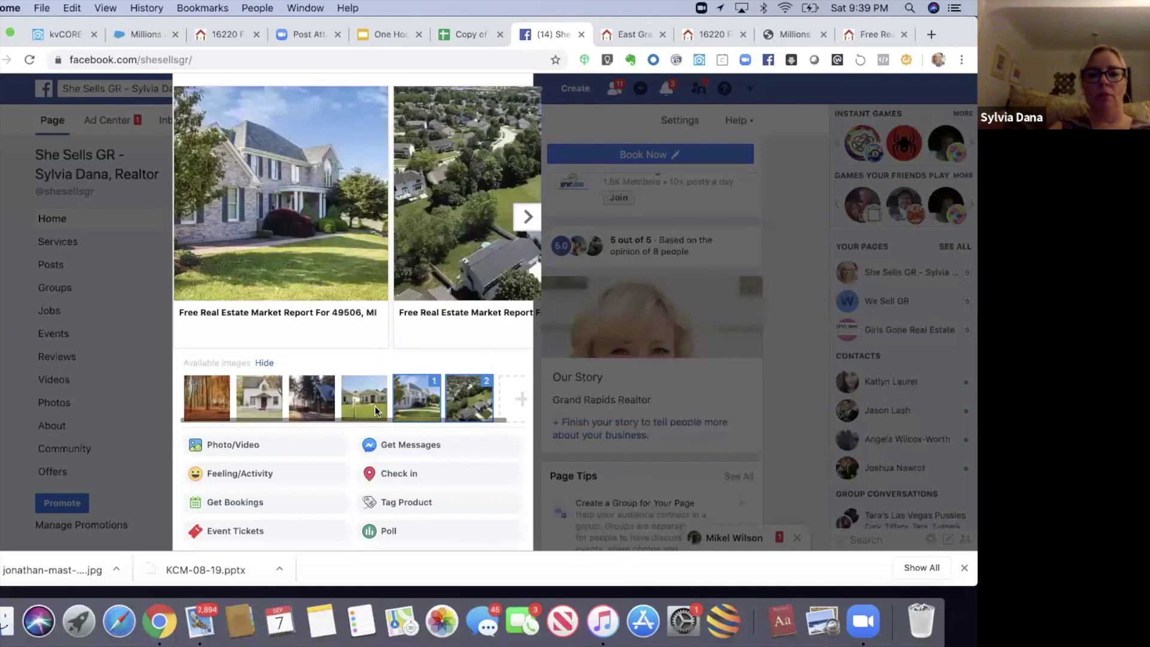
click(413, 404)
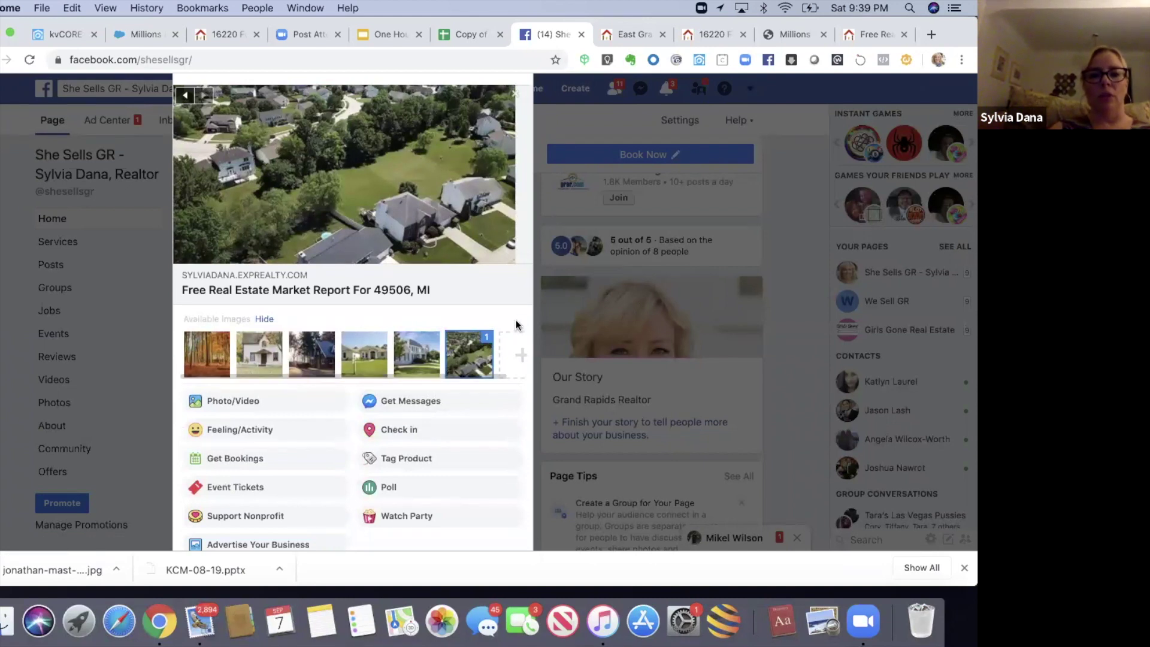
scroll(284, 332, up, 1)
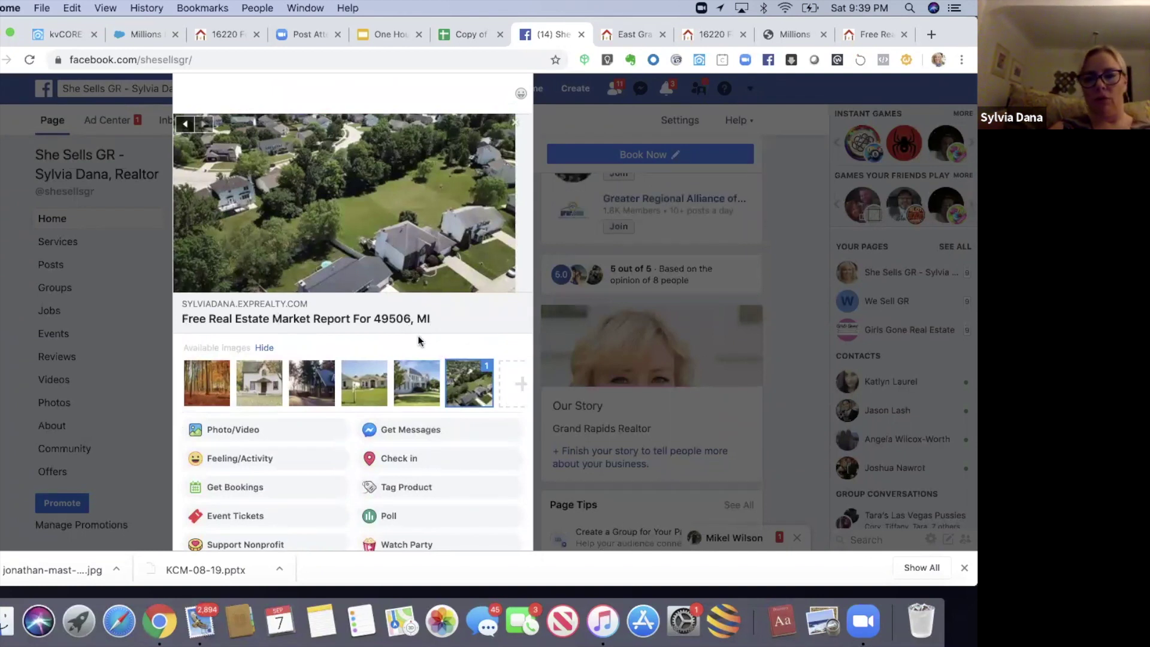
scroll(418, 337, up, 2)
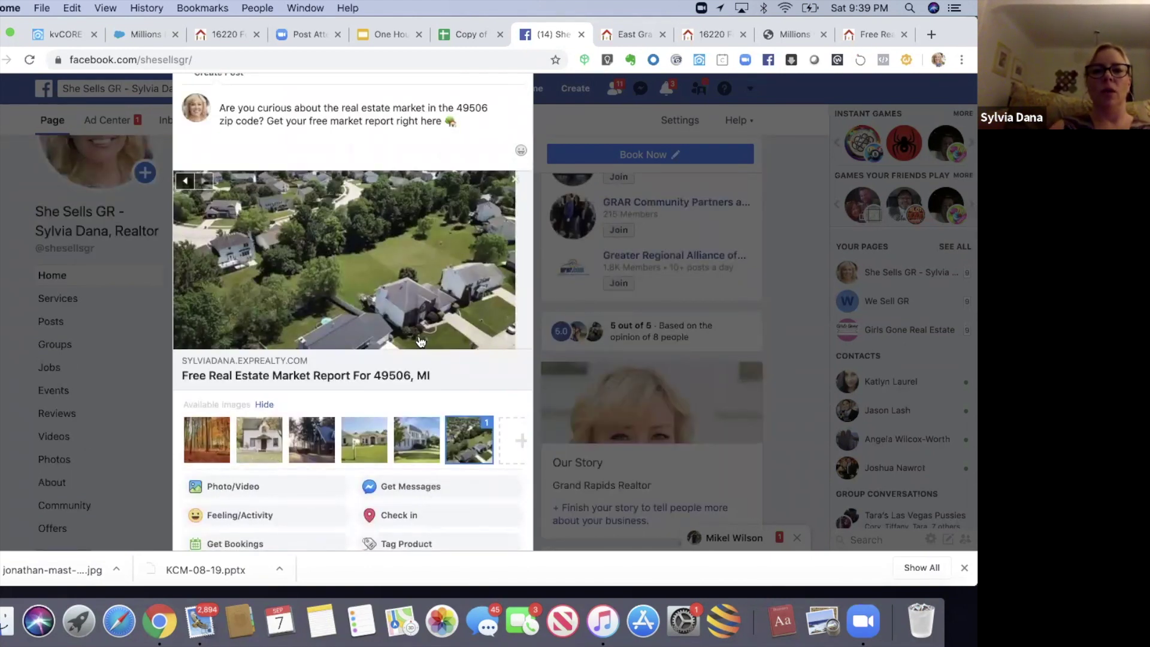
scroll(420, 342, down, 3)
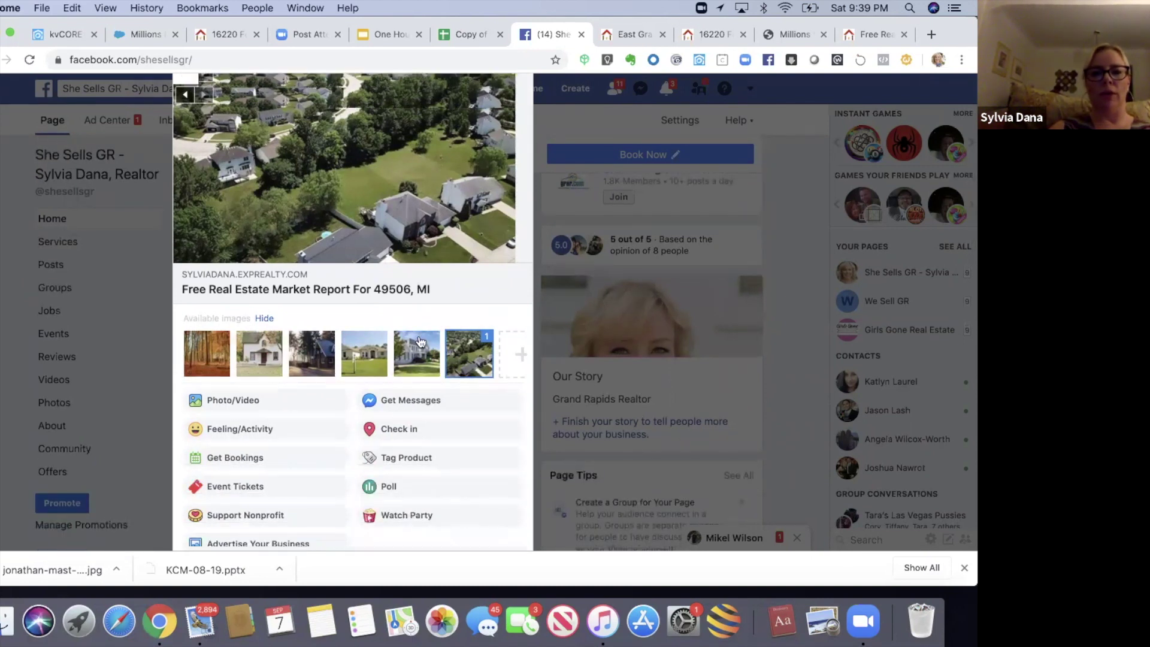
scroll(419, 339, down, 5)
Use Schedule from the Share Now menu for 9/9/2019, 9:00 AM, publishing as a regular post
scroll(421, 342, down, 1)
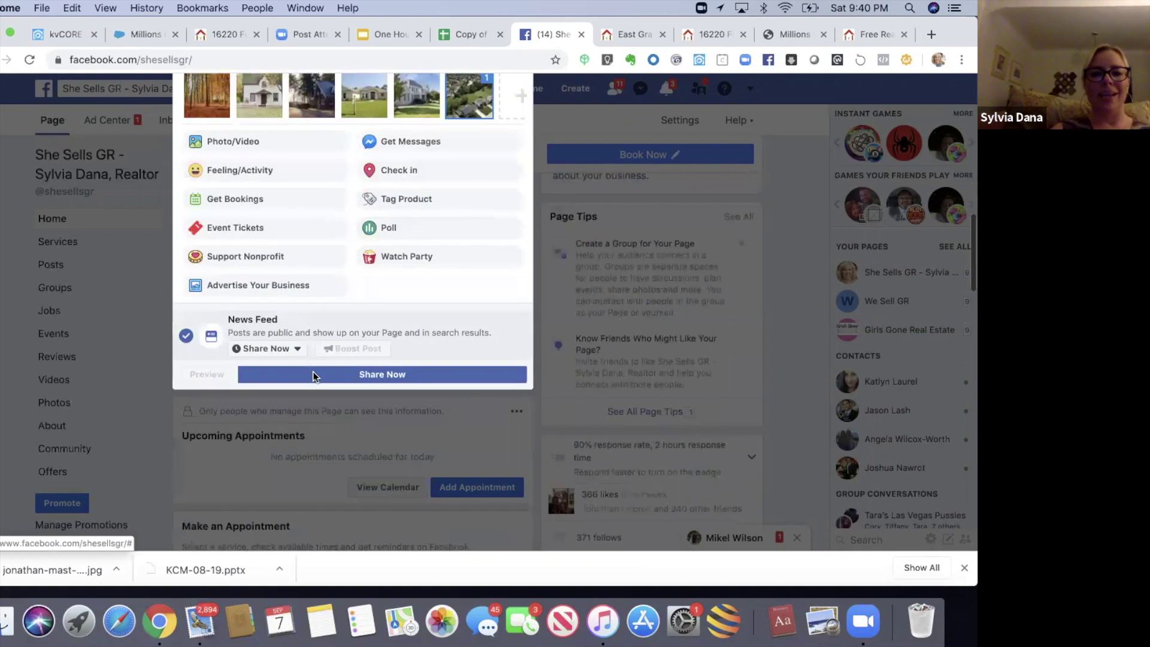
click(296, 349)
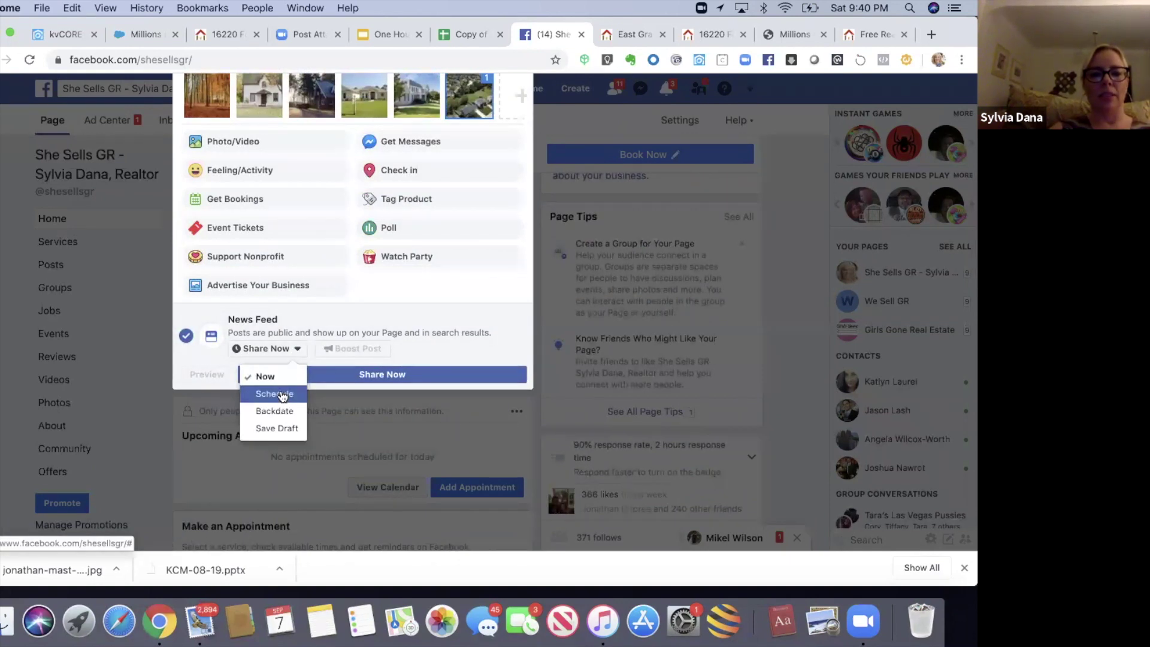
click(274, 393)
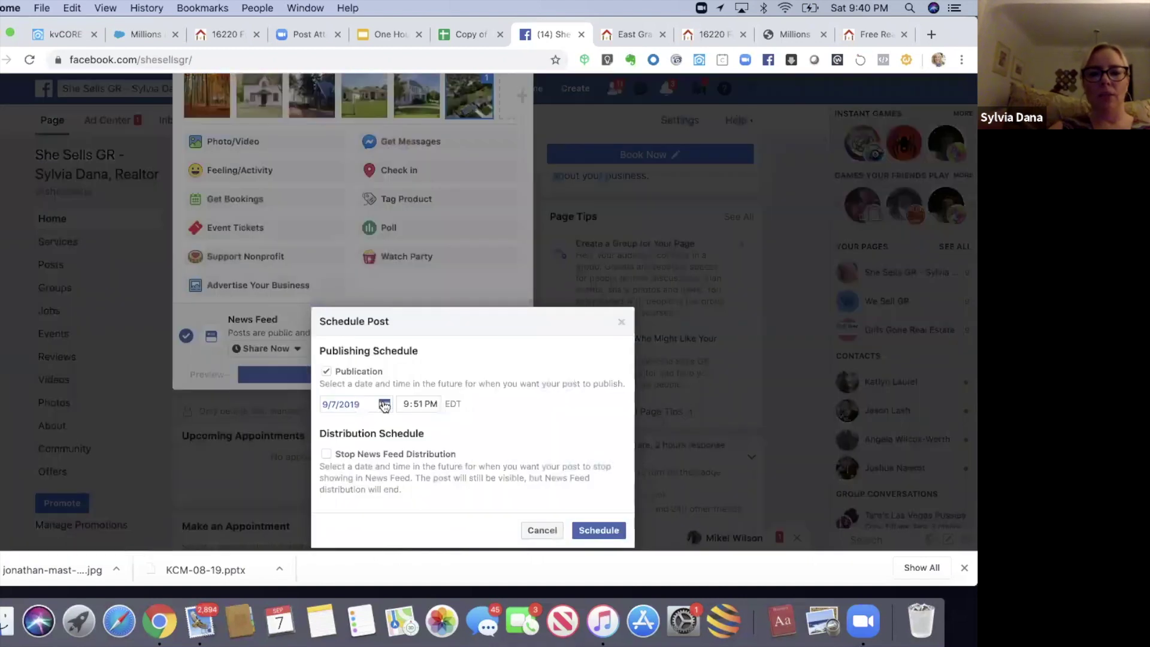
click(384, 405)
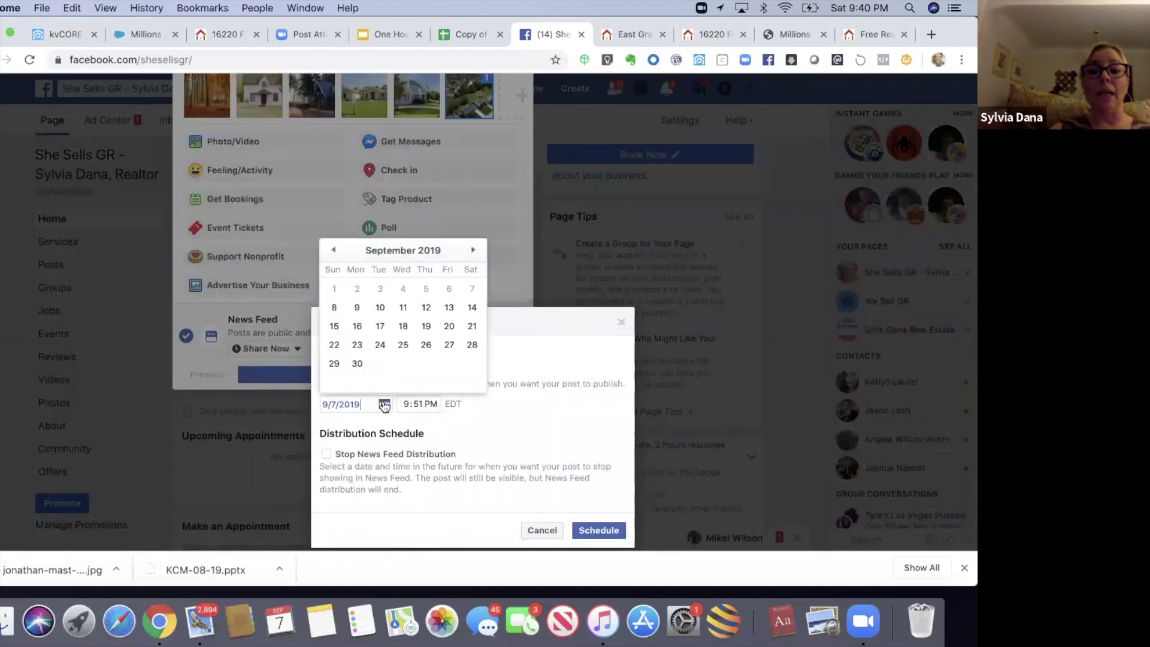
click(361, 307)
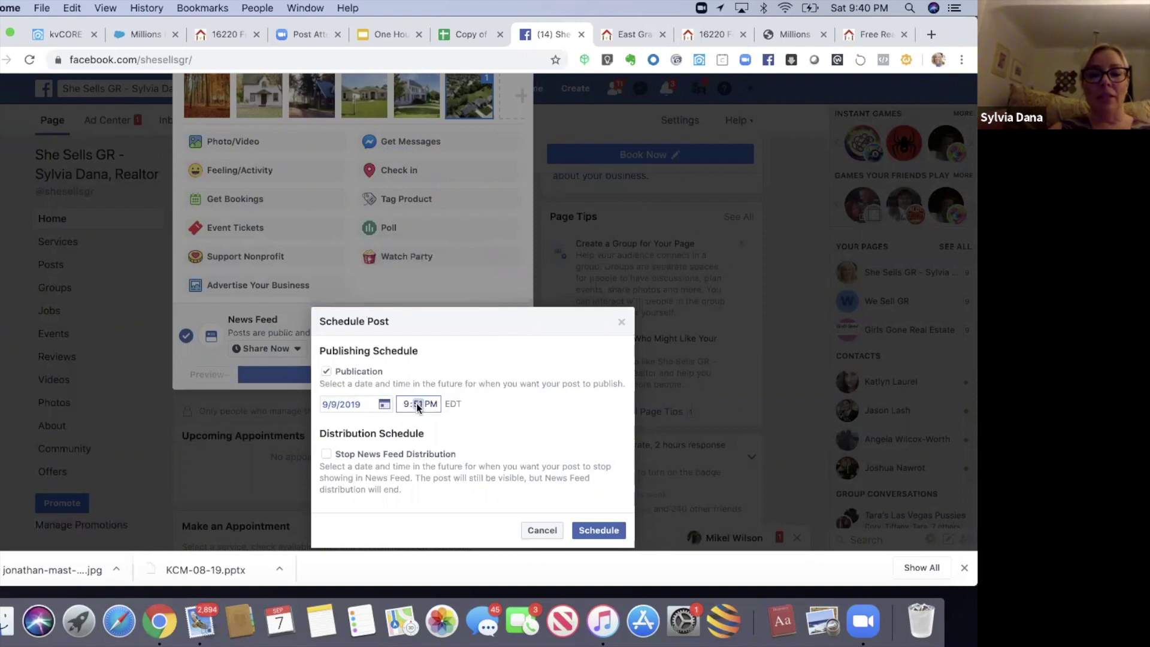
text(00)
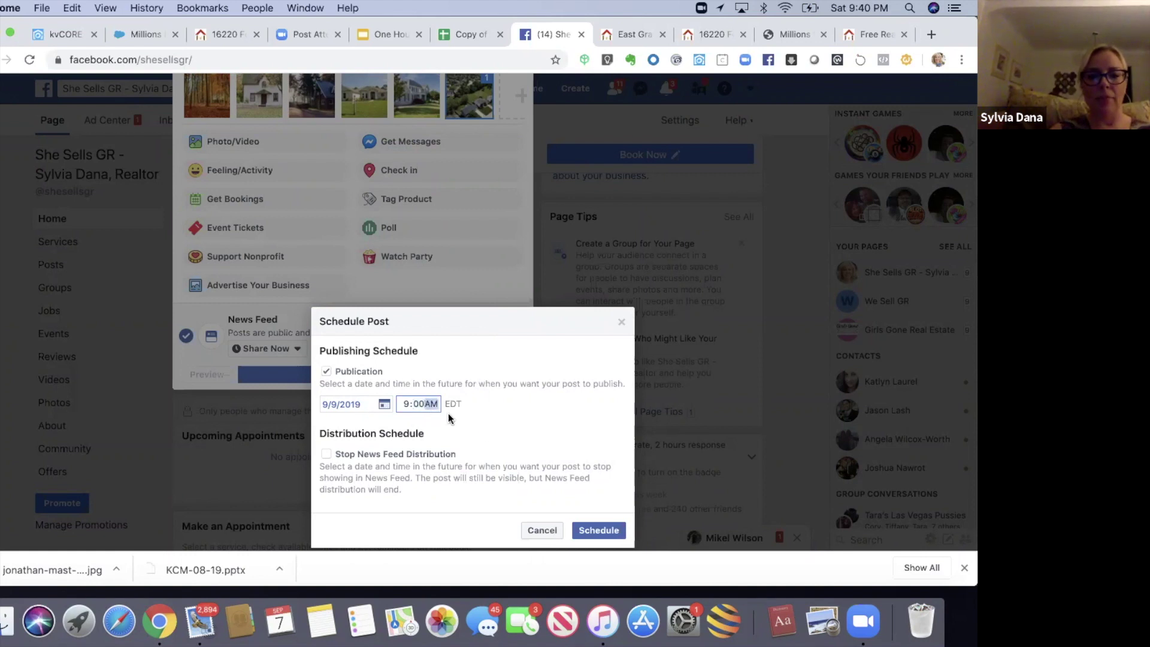
text(a)
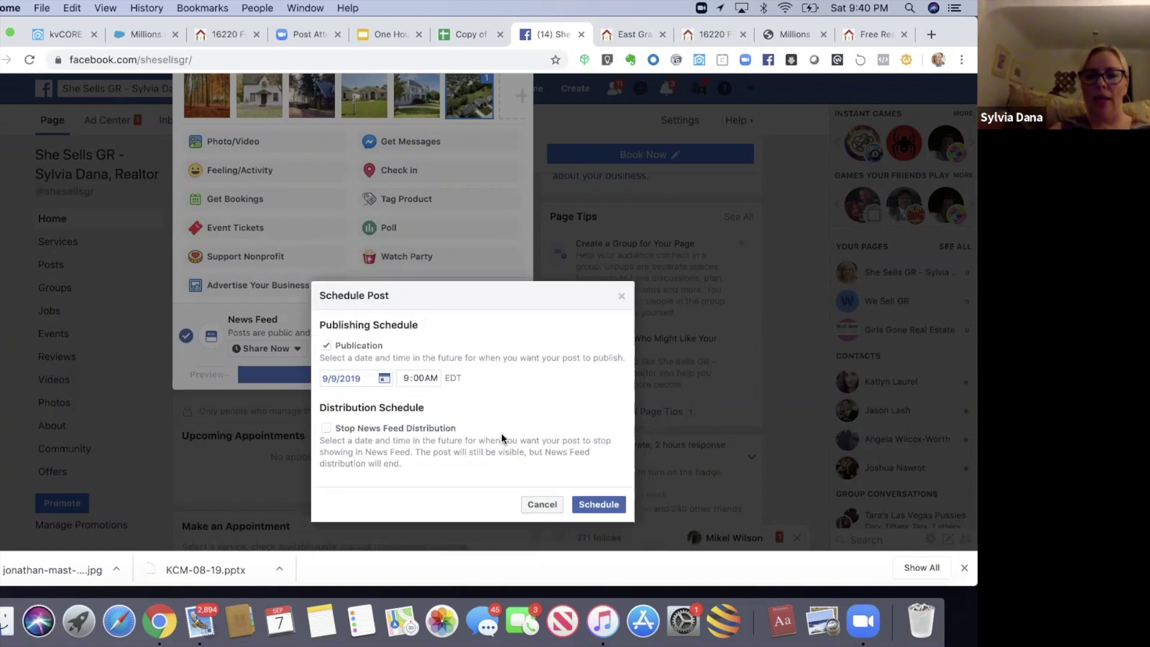
click(580, 502)
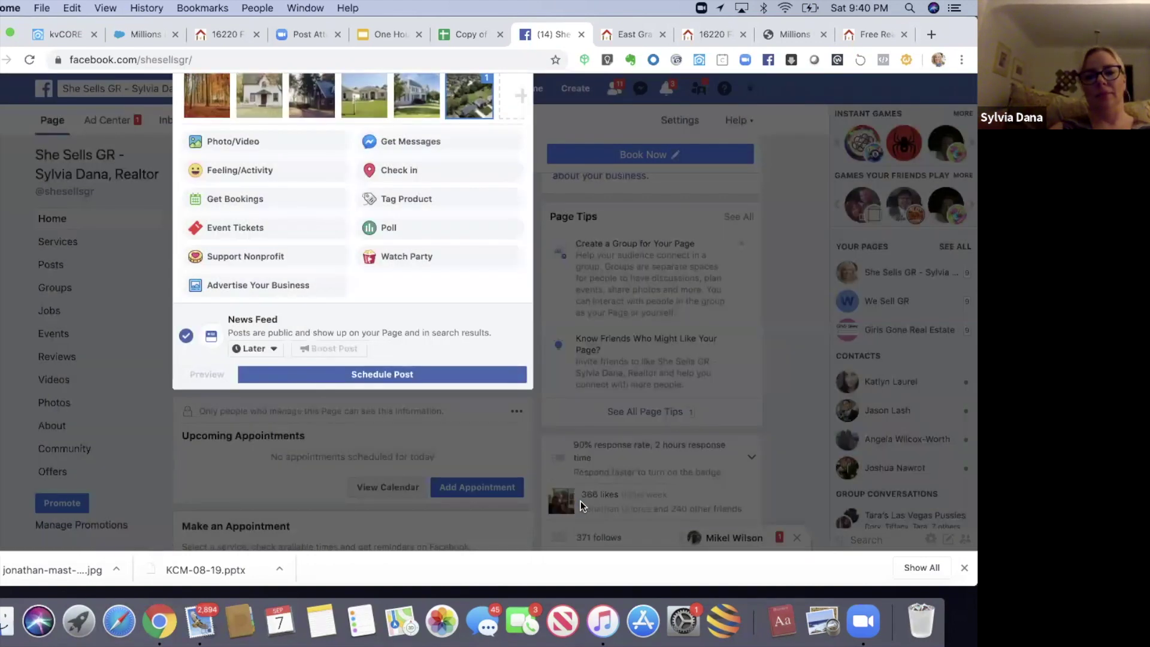
click(422, 377)
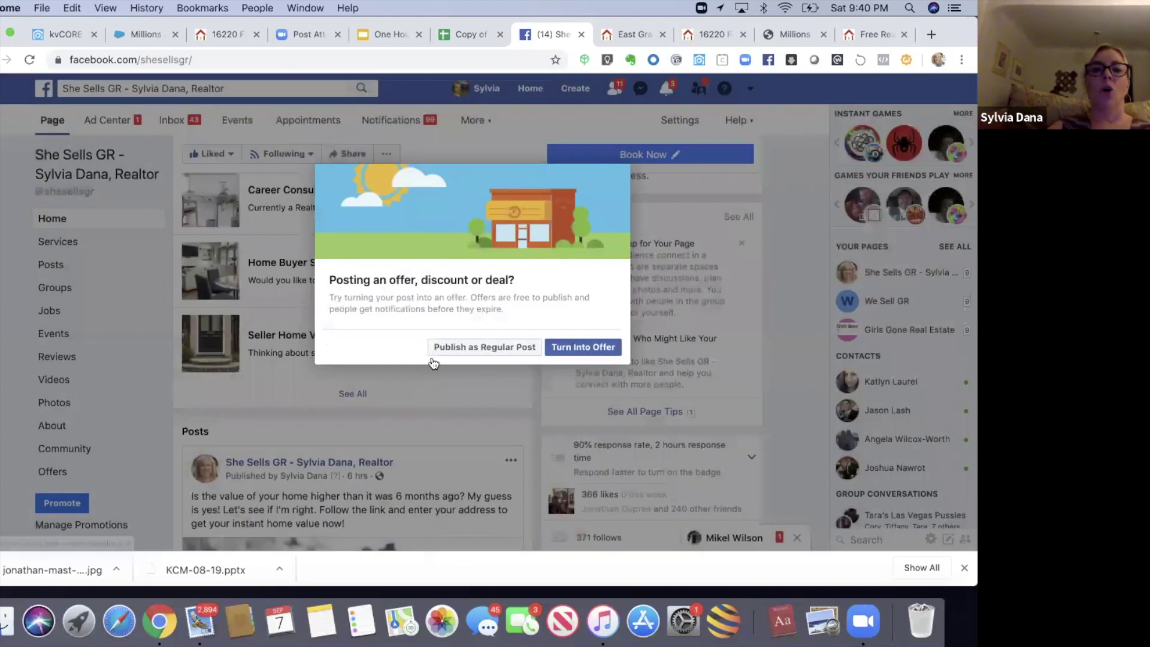
click(435, 350)
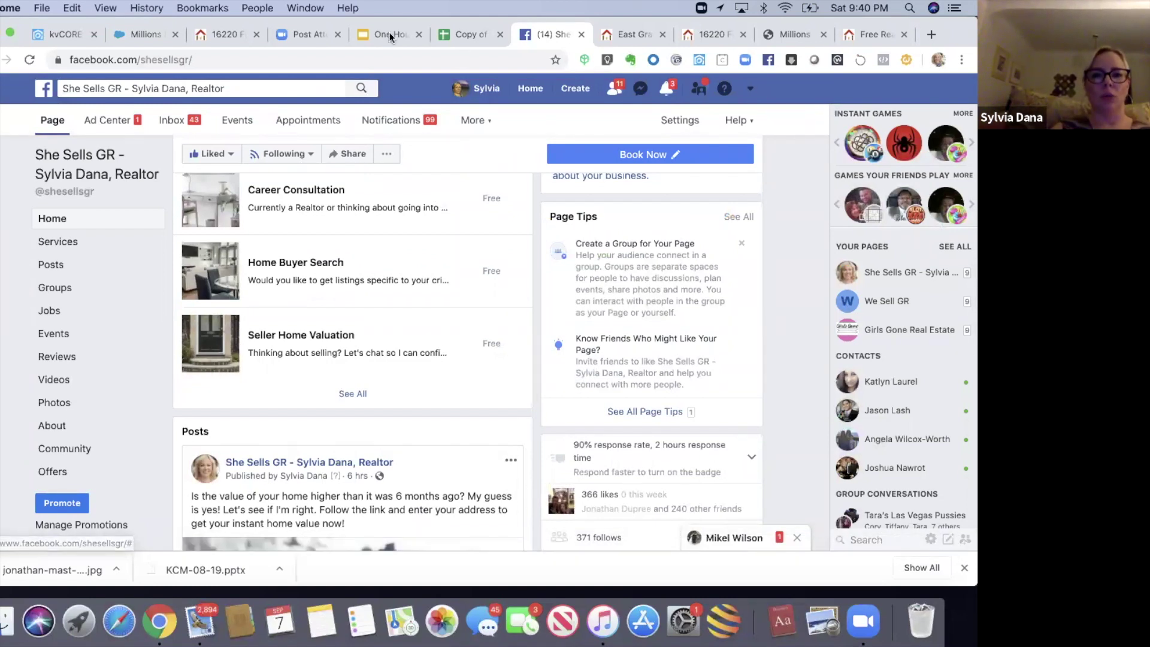
Move from the kvCore spreadsheet through the slides to Facebook to post the reduced-properties link
key(ctrl+shift+Tab)
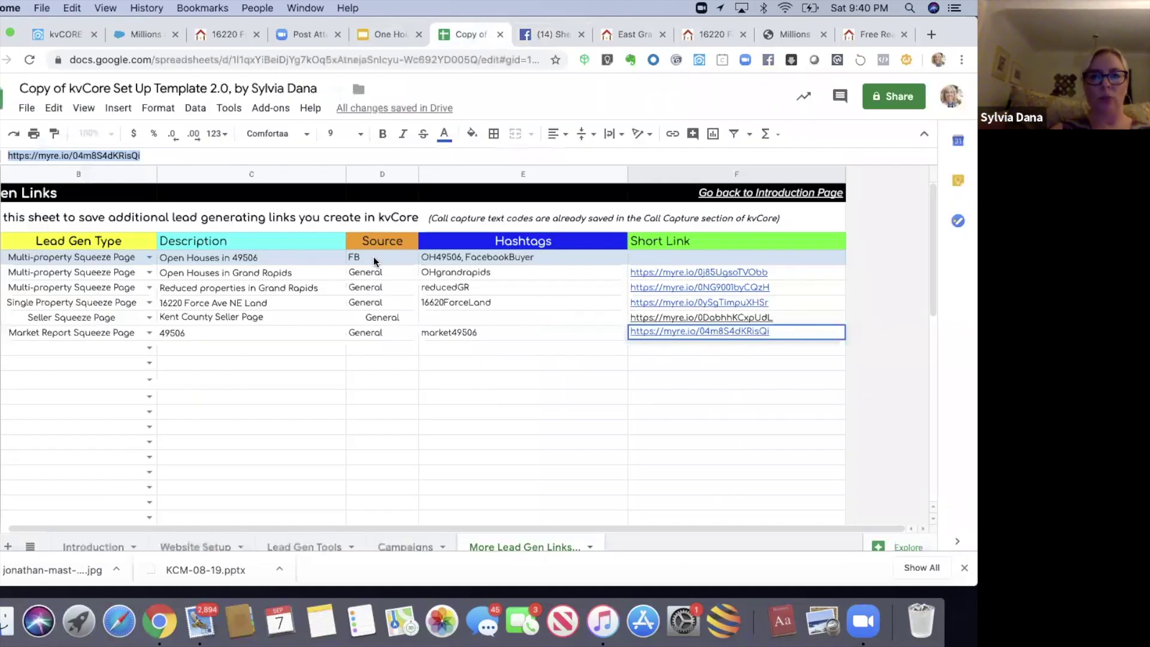
click(380, 34)
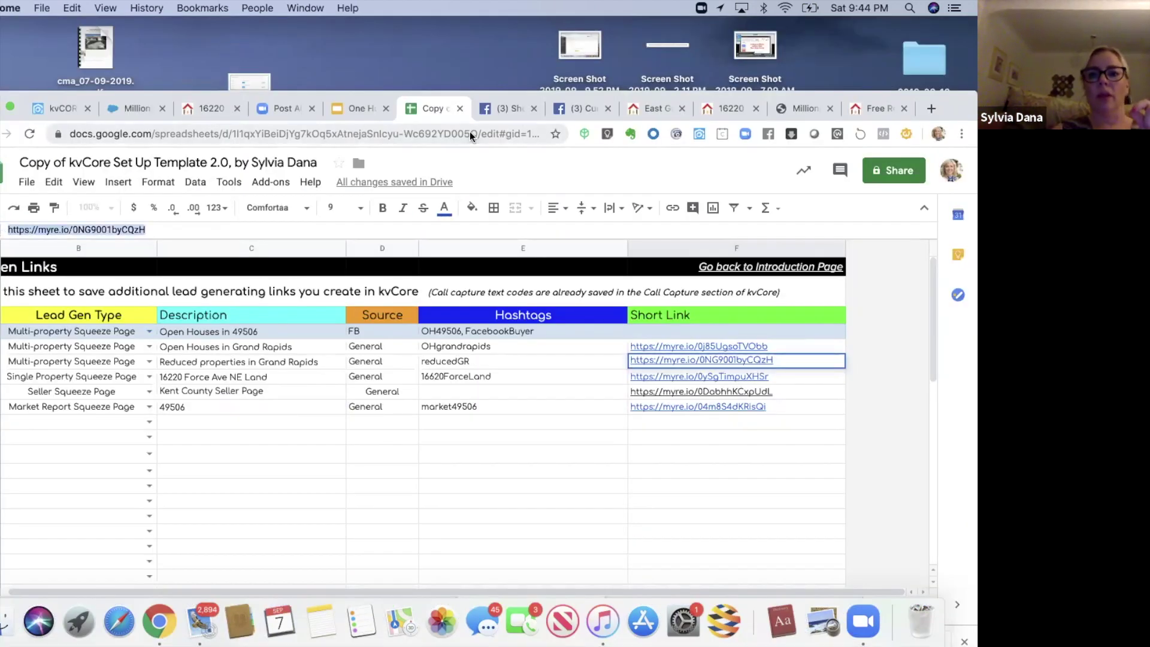
click(517, 108)
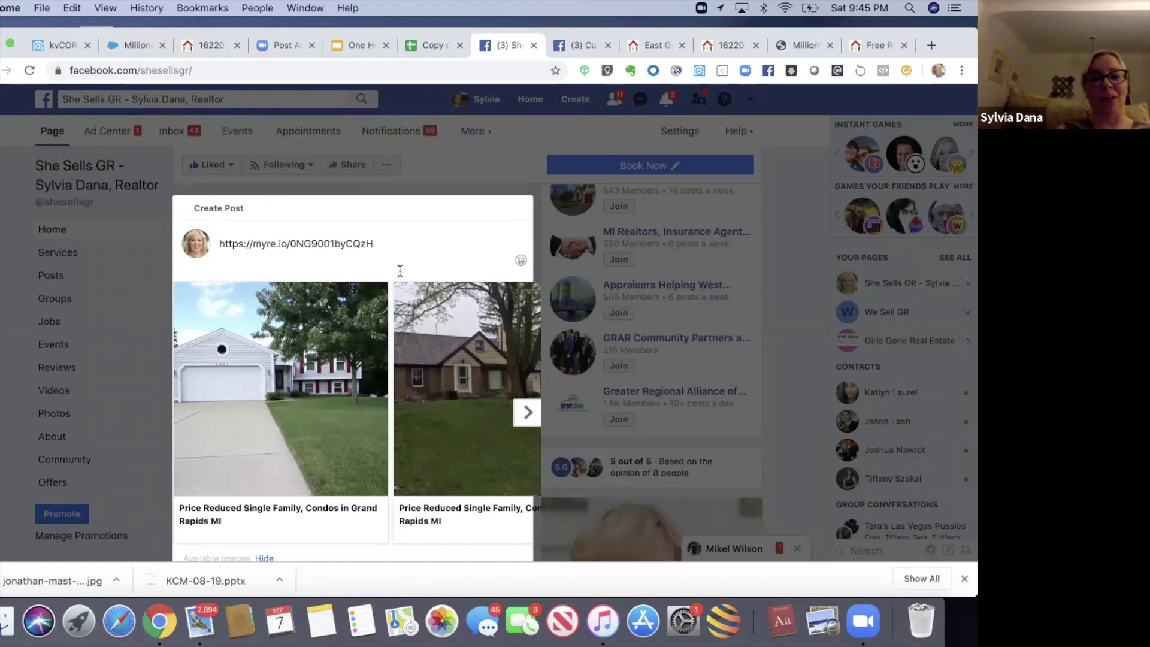
Replace the pasted link with the caption opening 'Looking for a deal? Check out'
drag(374, 243, 216, 244)
key(BackSpace)
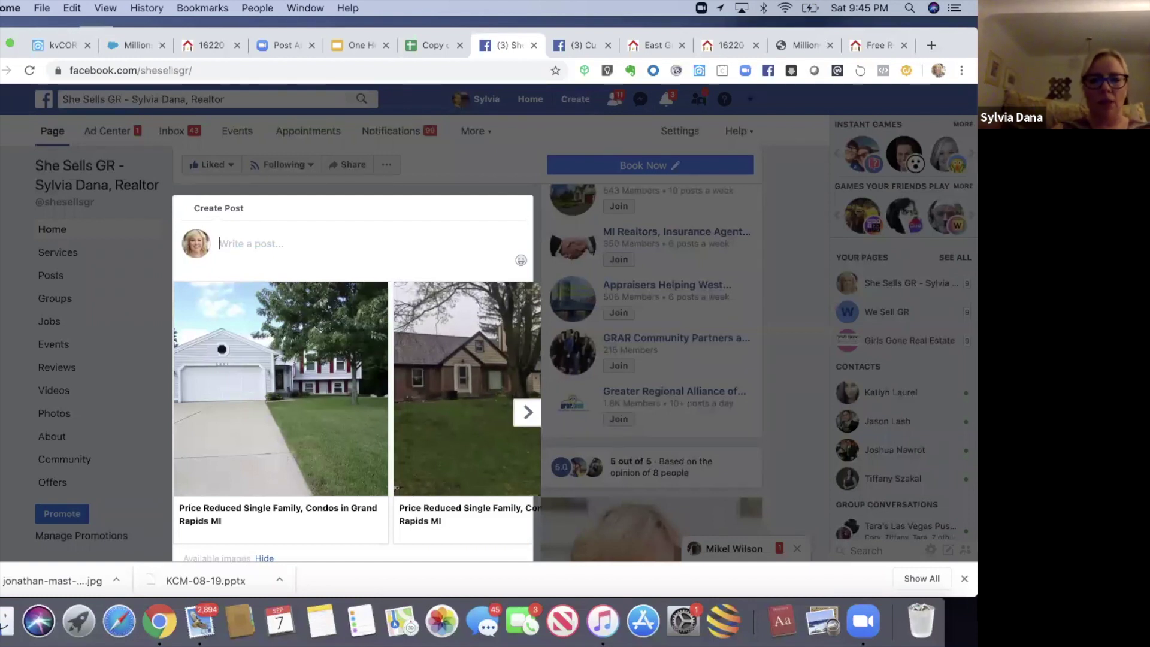
text(Chec out)
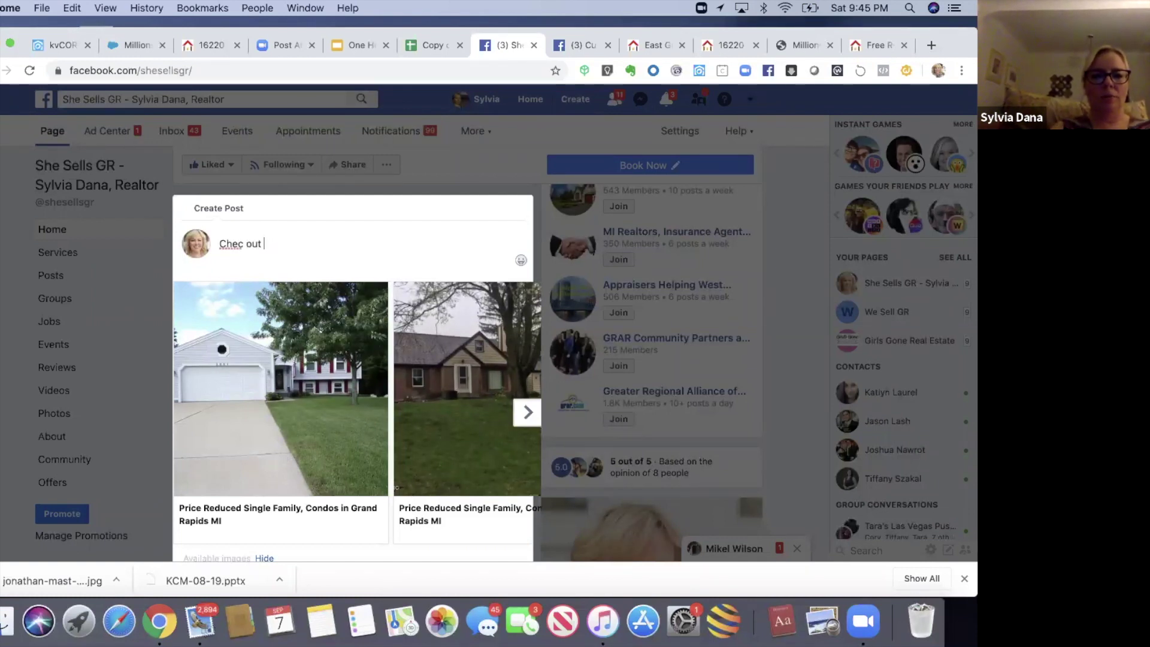
key(BackSpace)
key(BackSpace)
key(BackSpace)
key(BackSpace)
key(BackSpace)
key(BackSpace)
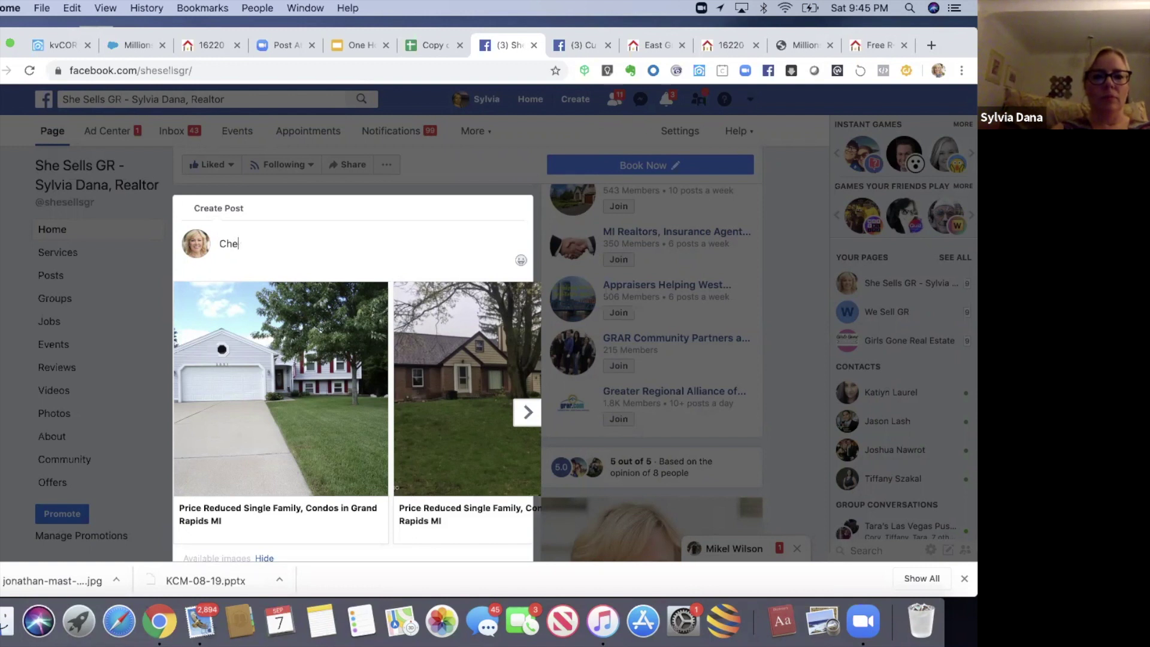
click(220, 244)
text(Looking for a deal)
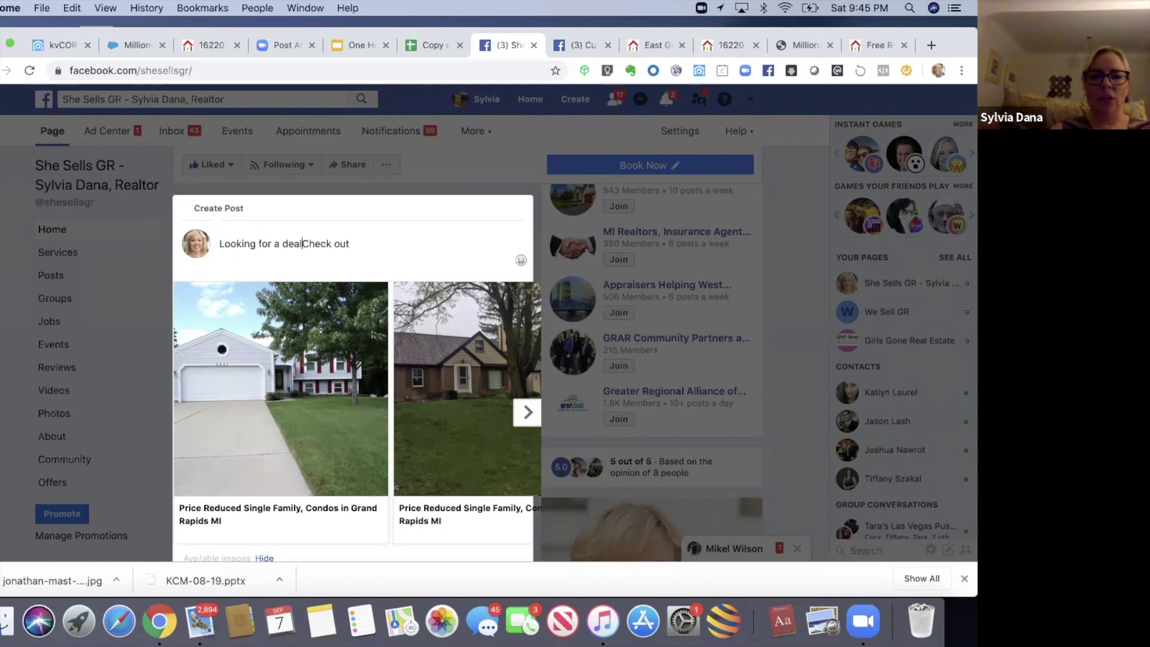
text(?)
Finish the caption with 'these recently reduced properties in Grand Rapids! Let me know if you have Qs!'
click(375, 243)
text(the)
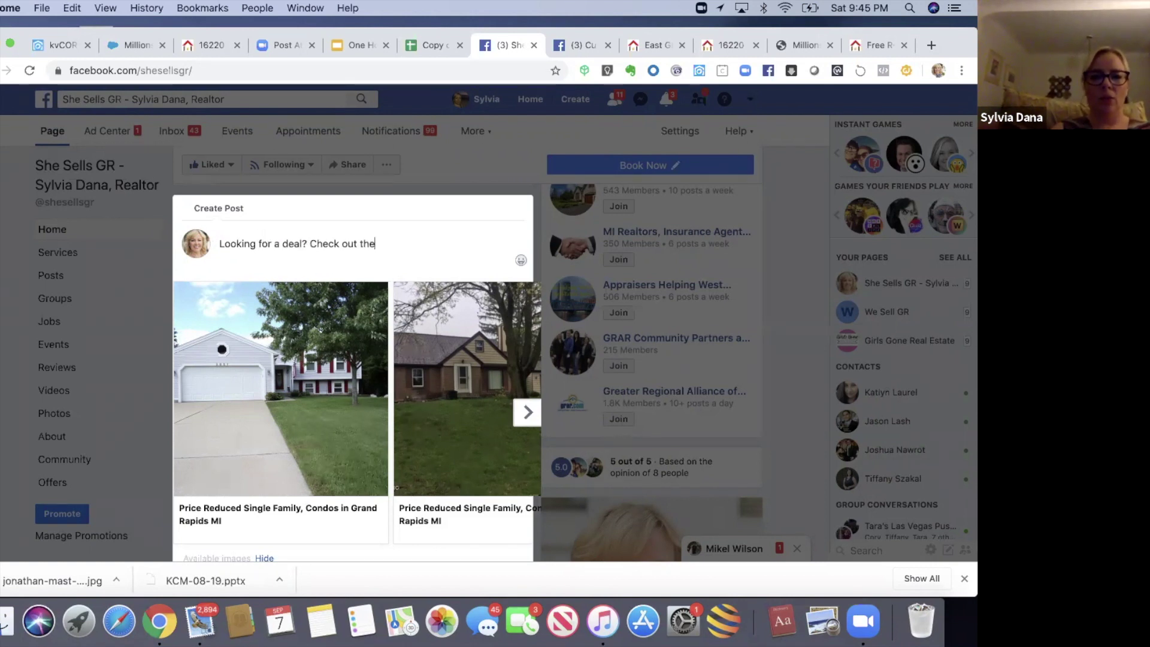
text(se recently red)
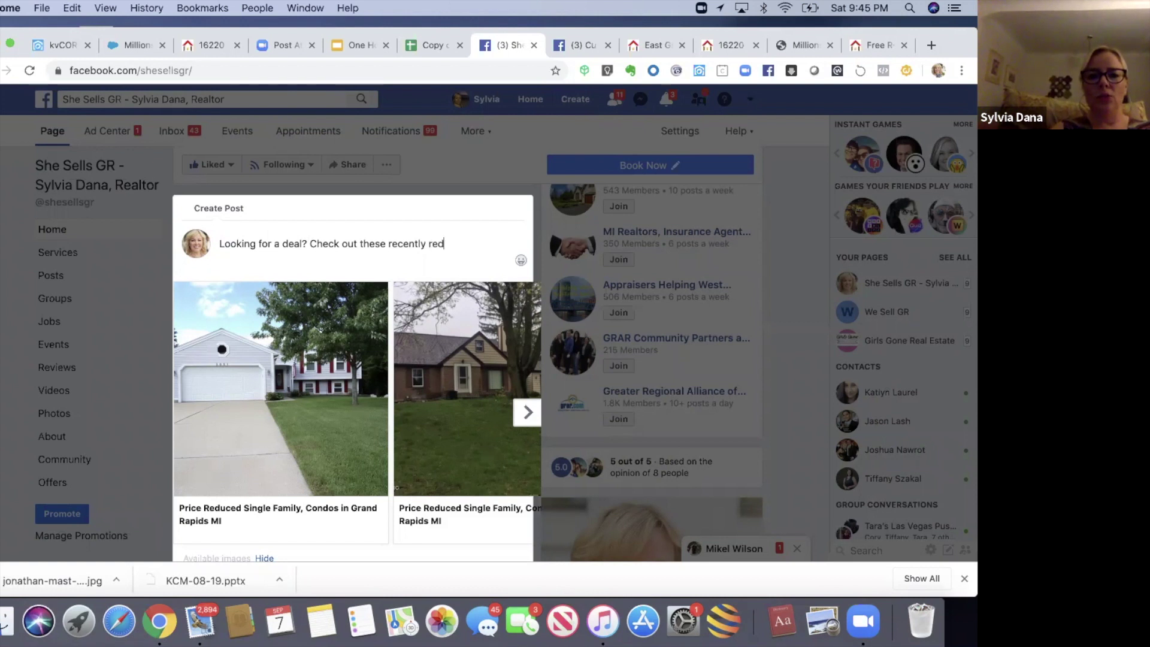
text(uced prepope)
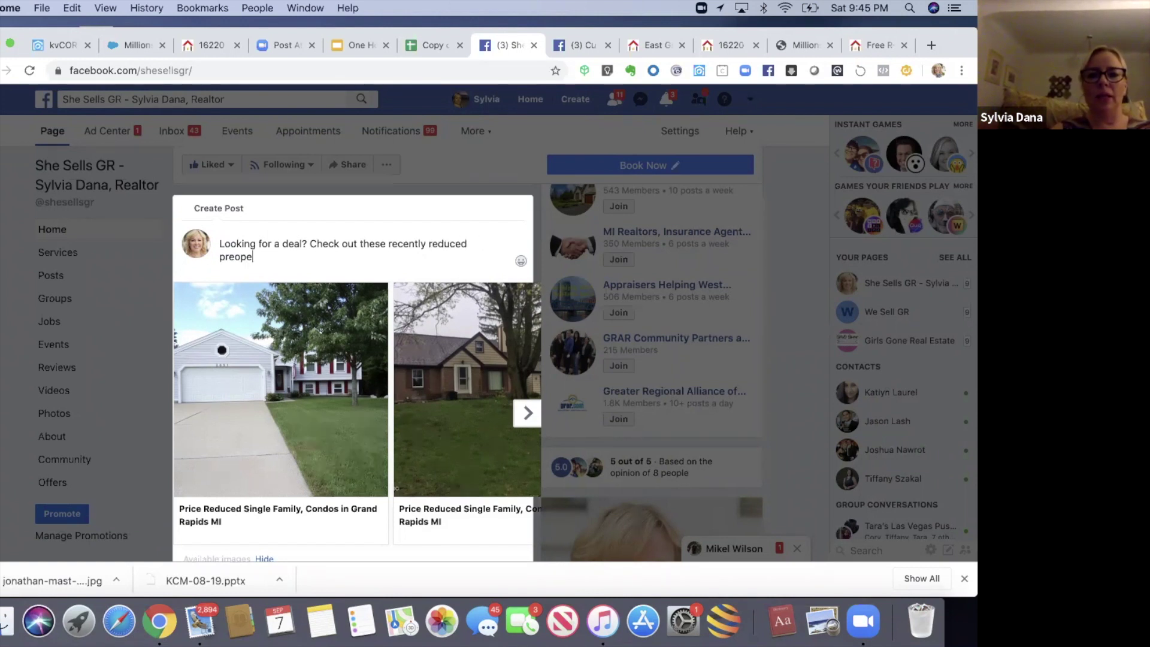
key(BackSpace)
key(BackSpace)
key(BackSpace)
key(BackSpace)
text(operties in Grand Ra)
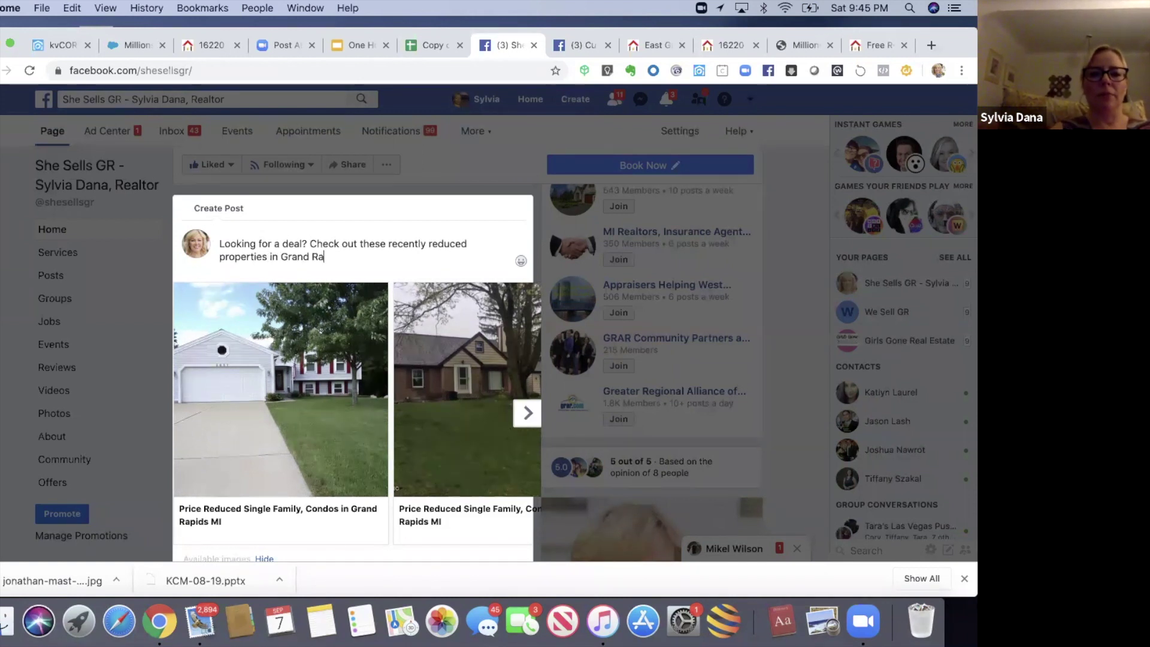
text(pids! Let me know if you have Qs!)
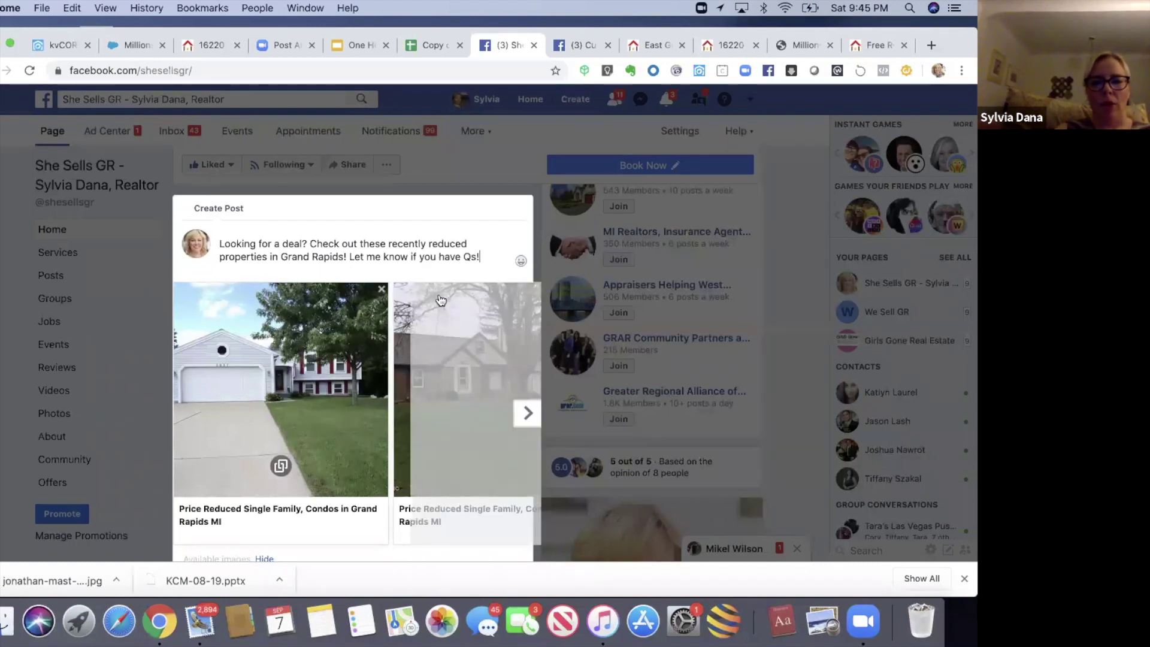
Deselect the pink house and other carousel photos so only the white house photo remains
drag(411, 257, 480, 258)
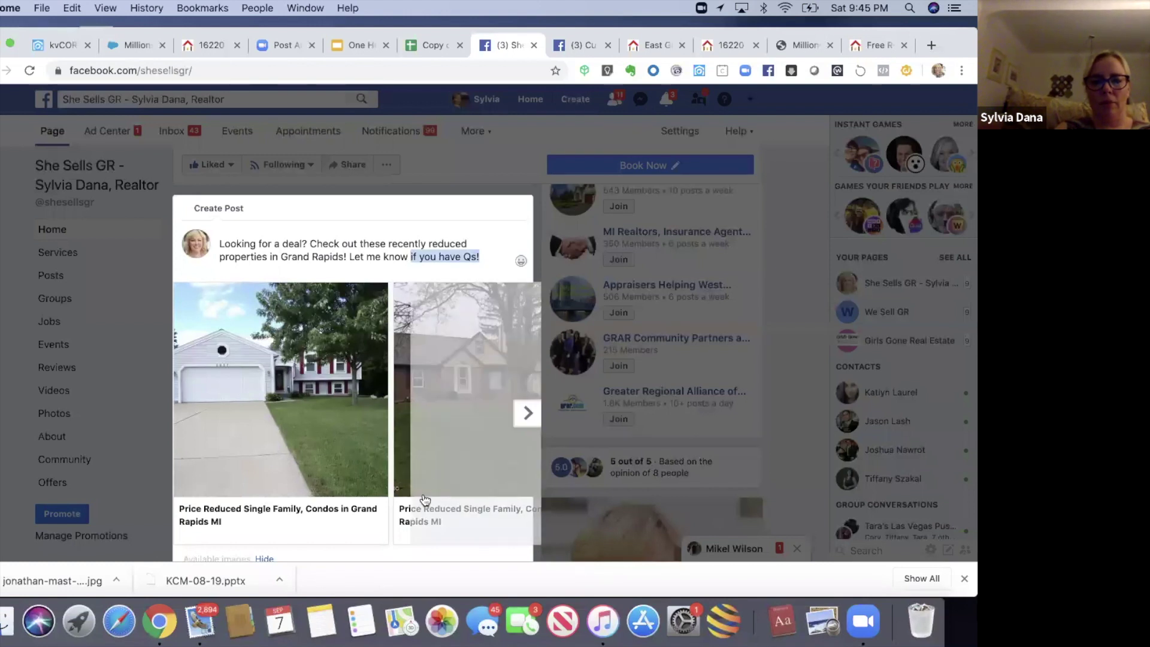
scroll(427, 538, down, 3)
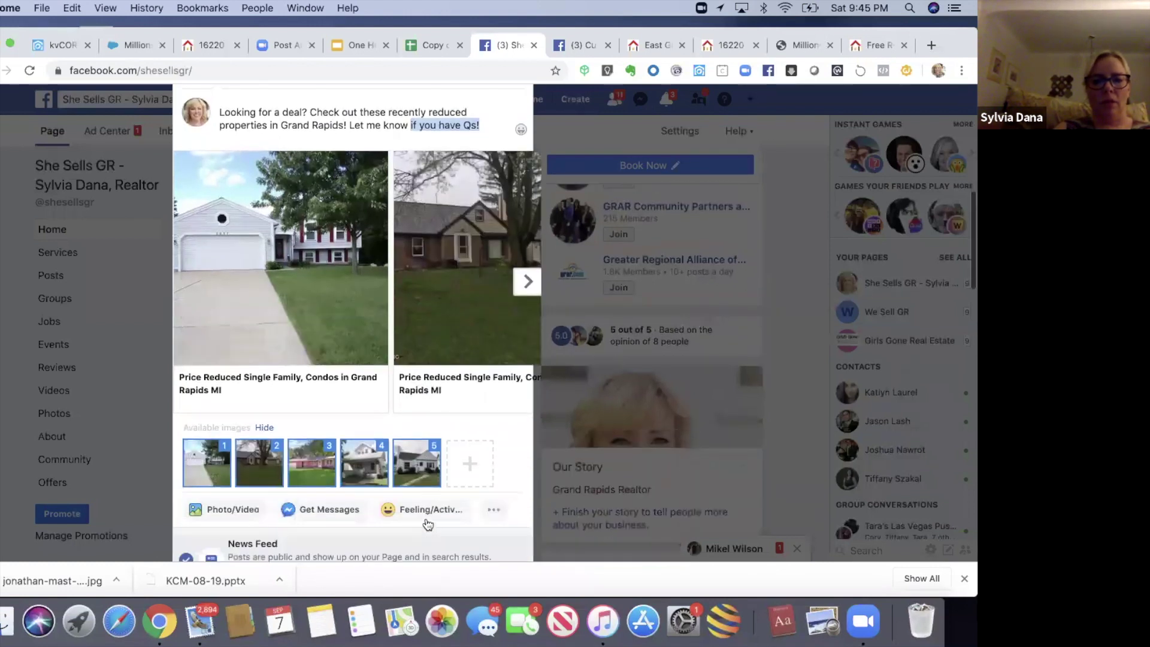
click(322, 453)
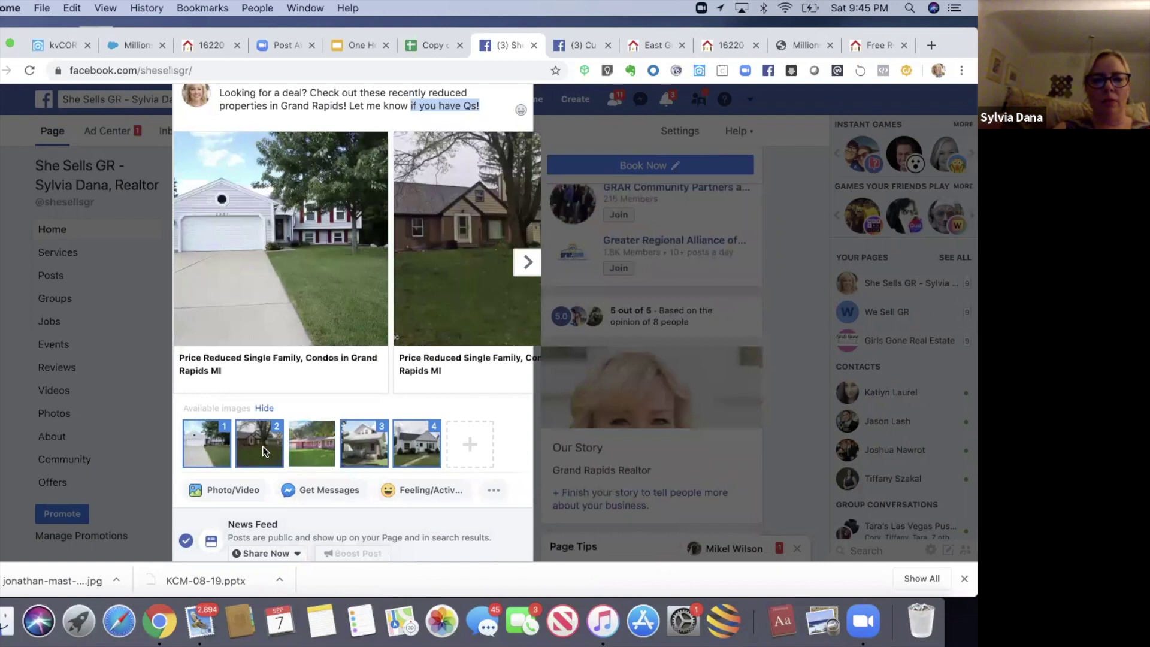
click(219, 447)
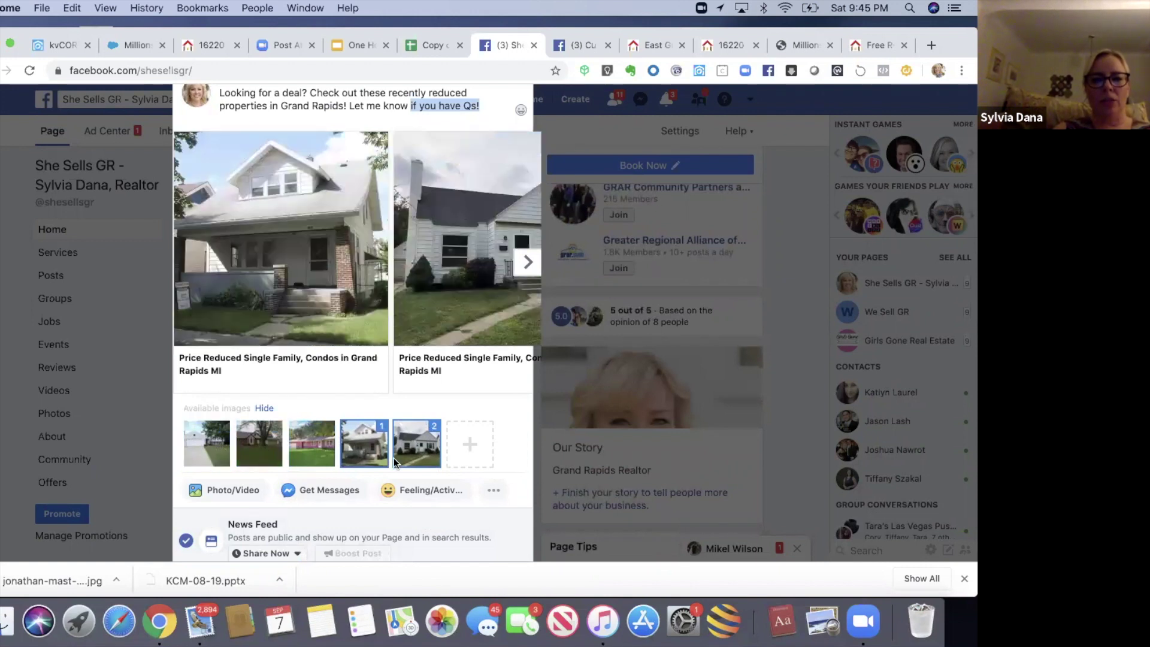
click(378, 463)
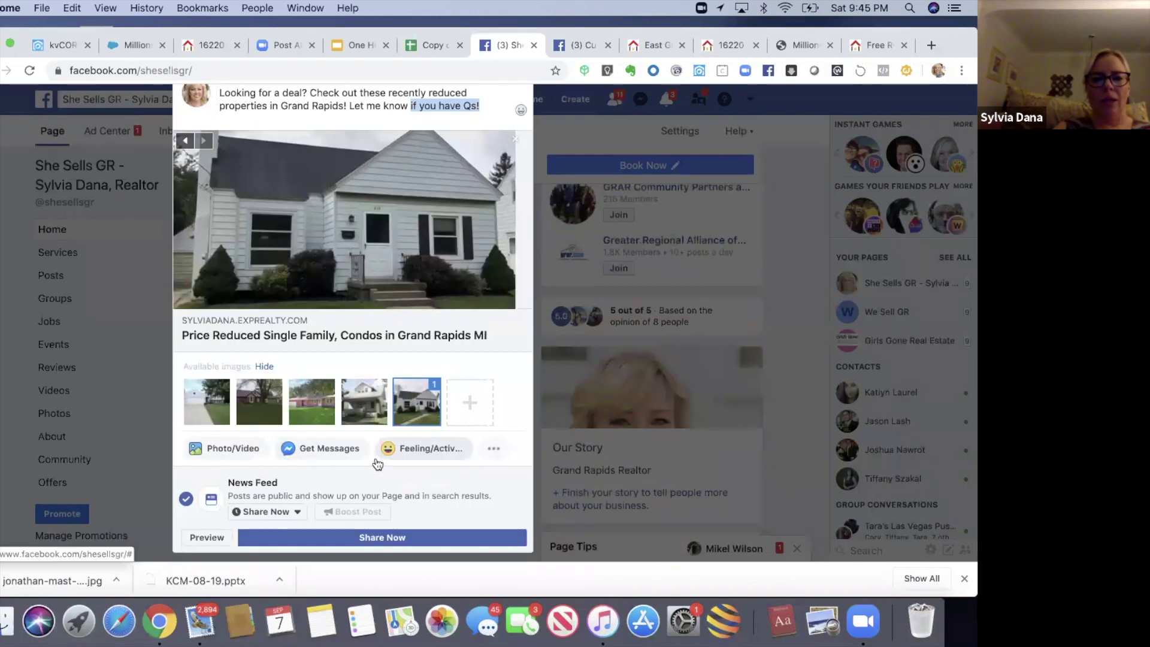
click(519, 380)
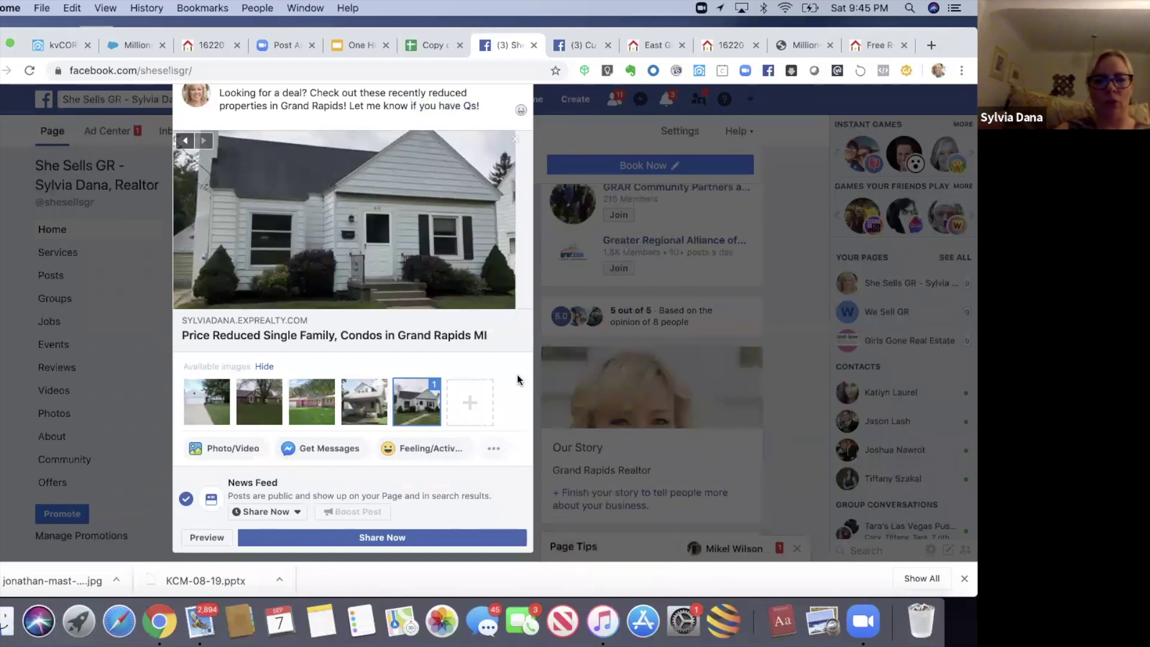
scroll(519, 380, down, 4)
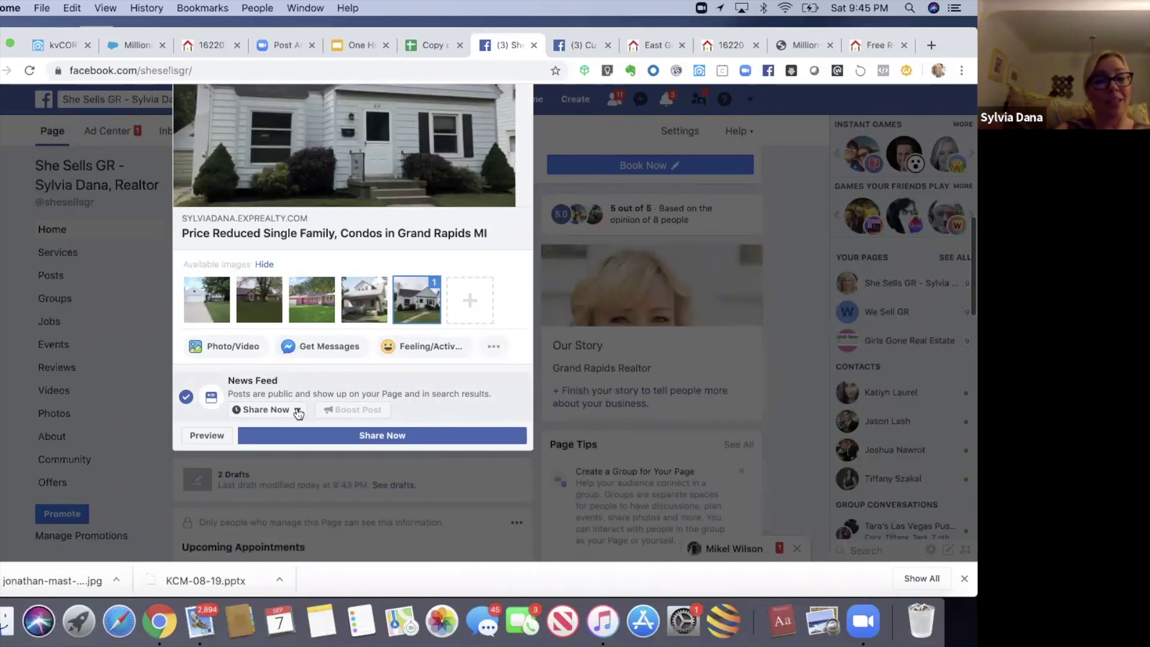
Switch publishing to Schedule, pick September 12, 2019, set the time to 9:57 AM, and confirm
click(298, 411)
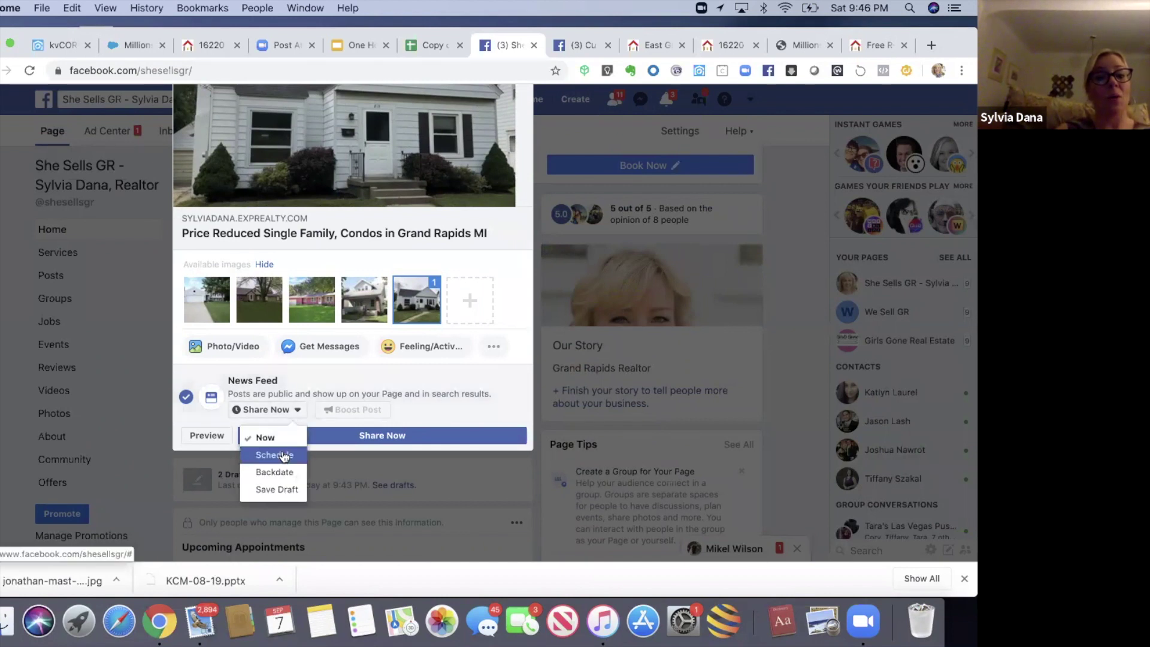
click(284, 456)
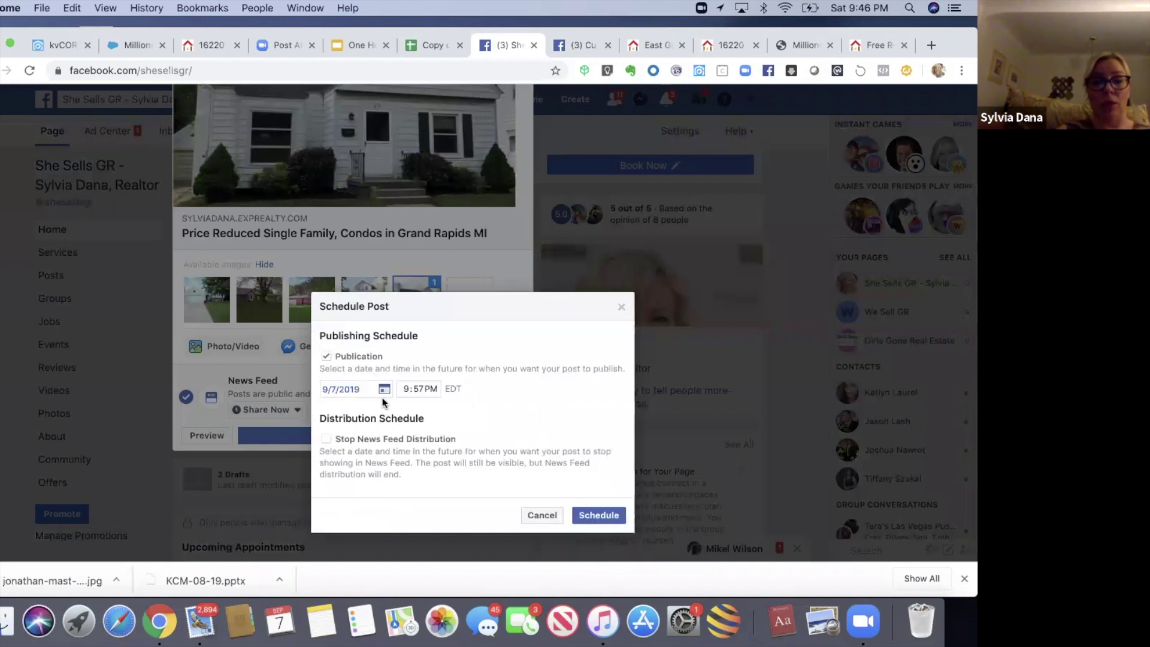
click(384, 390)
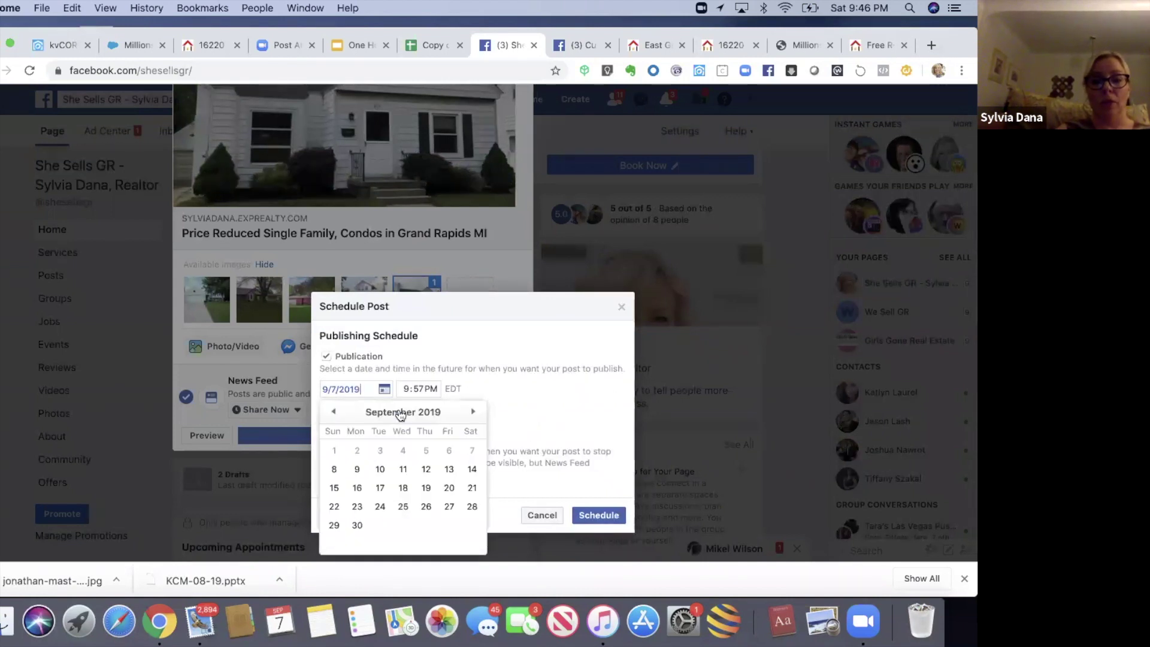
click(433, 468)
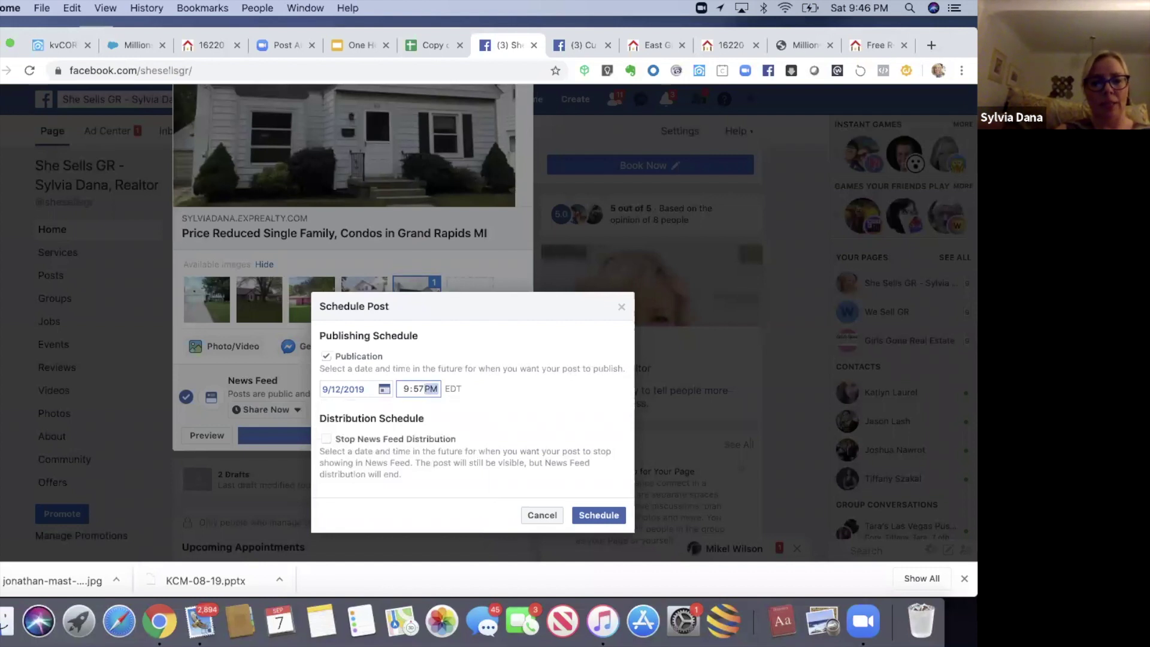
text(a)
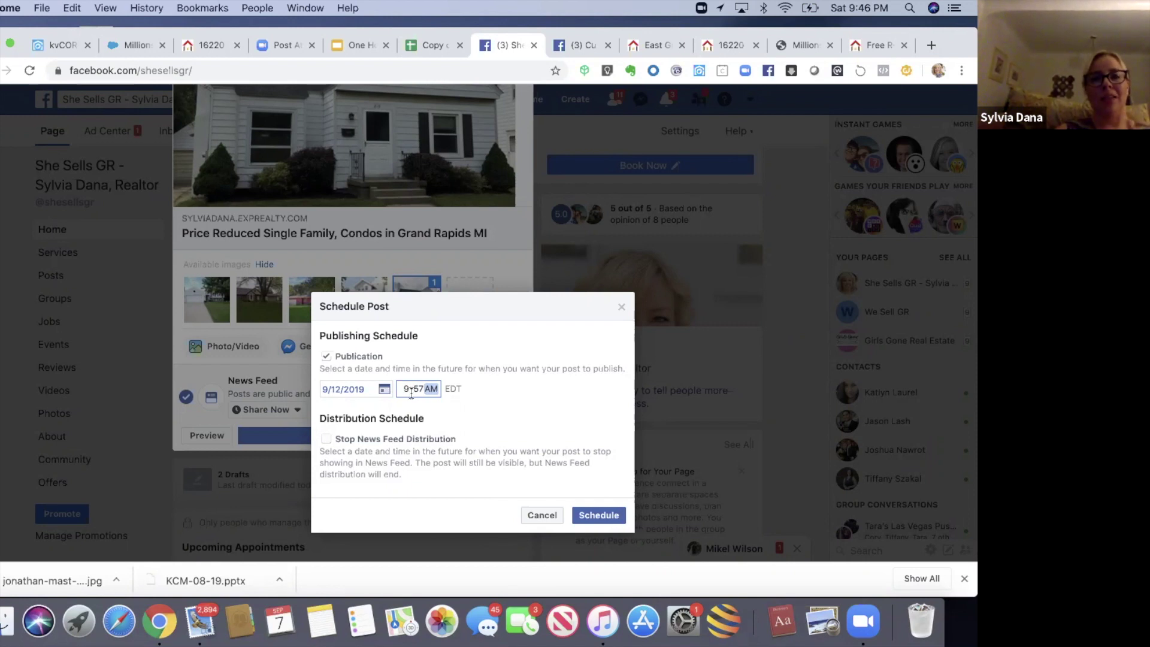
click(591, 518)
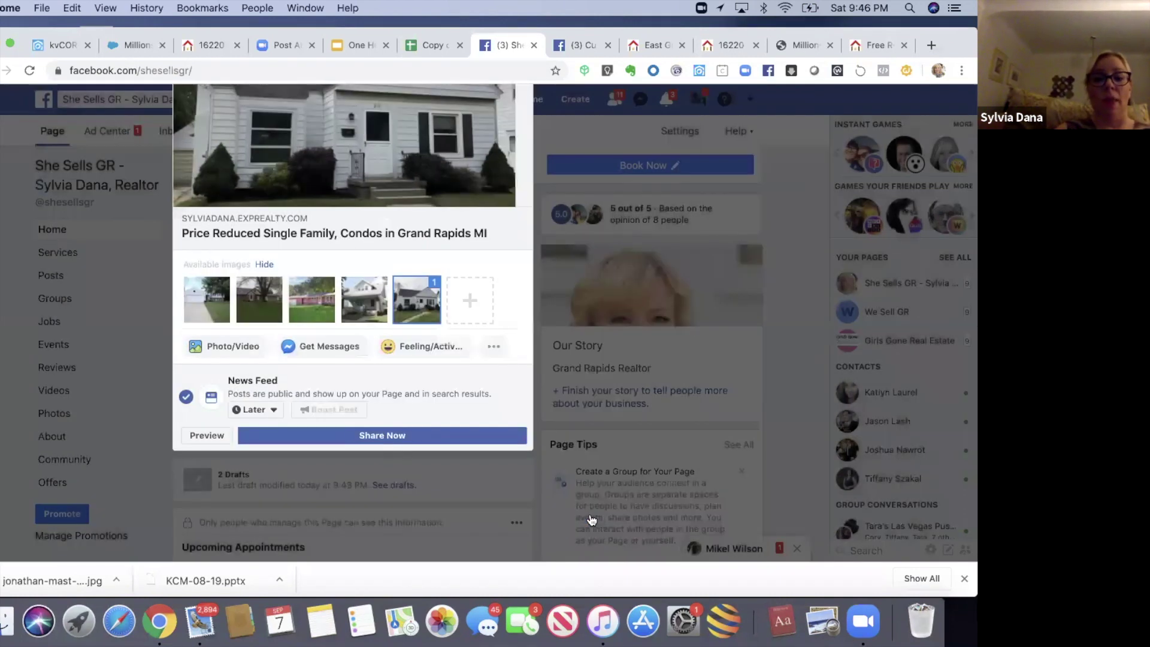
Schedule the post and bring up the Page's Scheduled Posts list in Publishing Tools
click(371, 439)
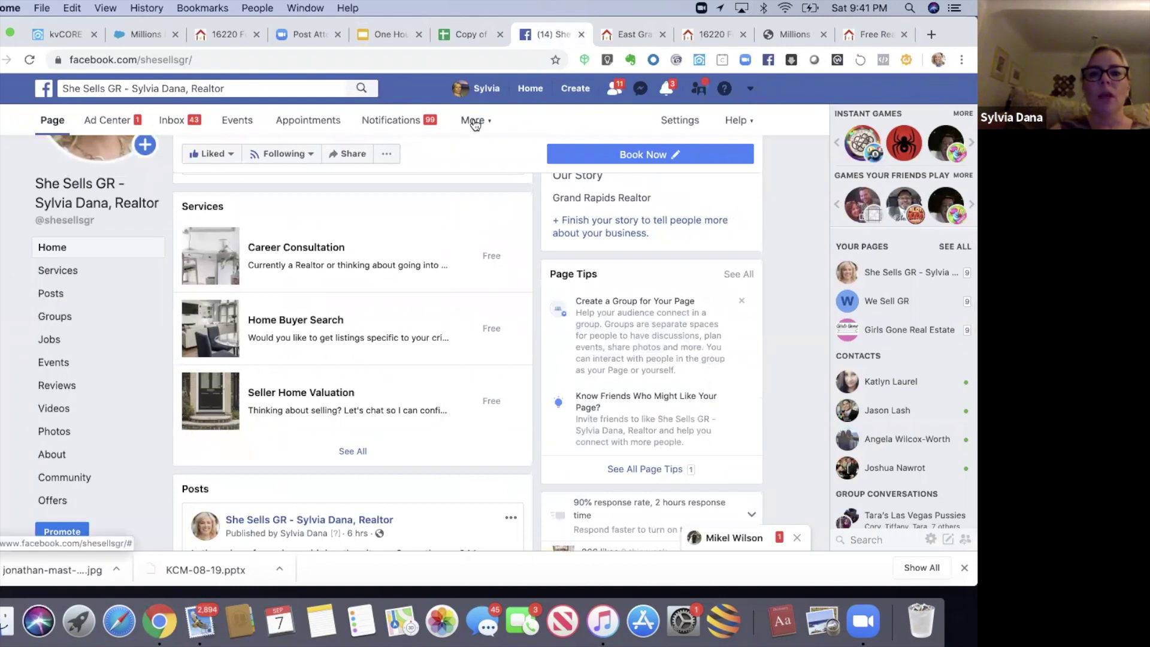
click(475, 122)
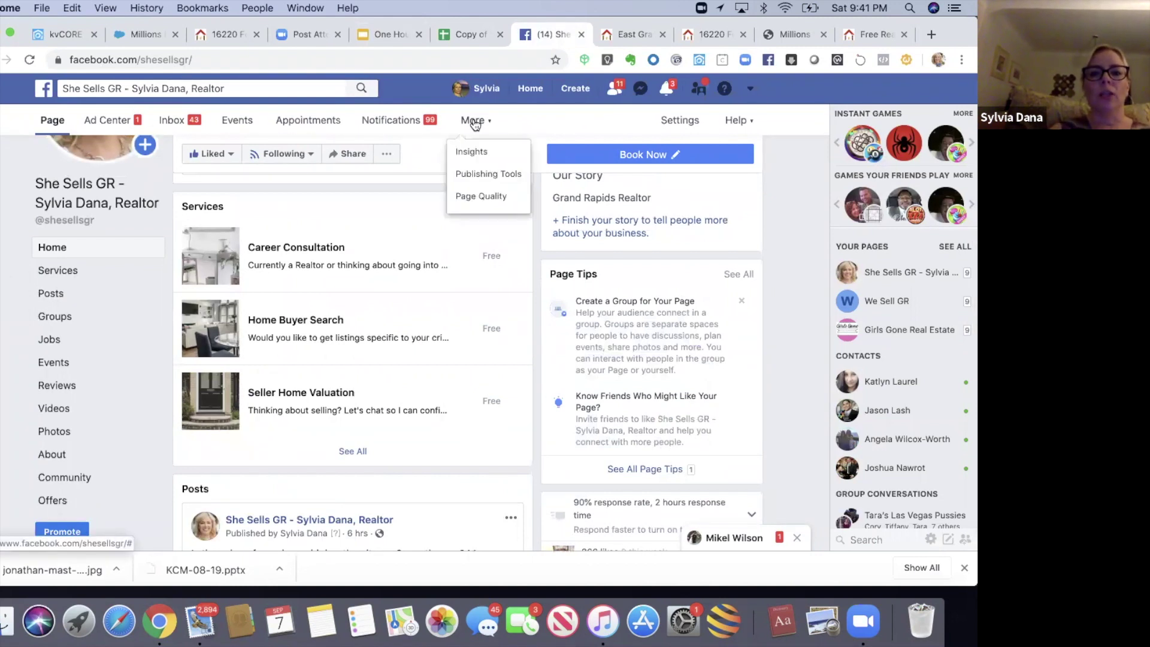
click(473, 173)
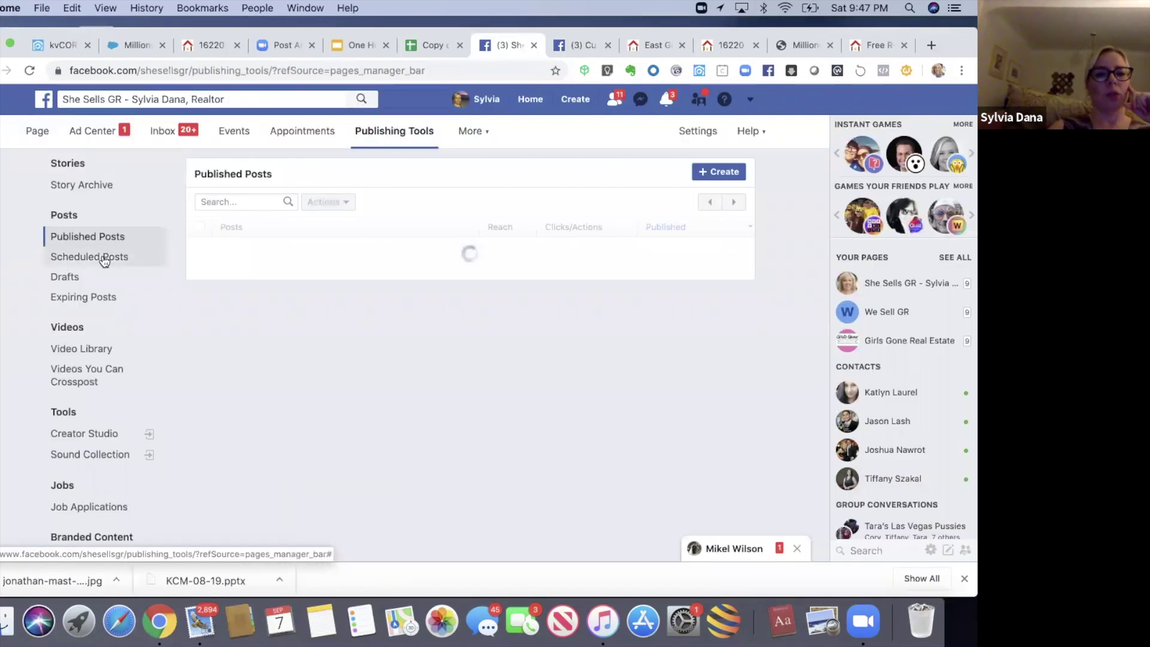
click(104, 259)
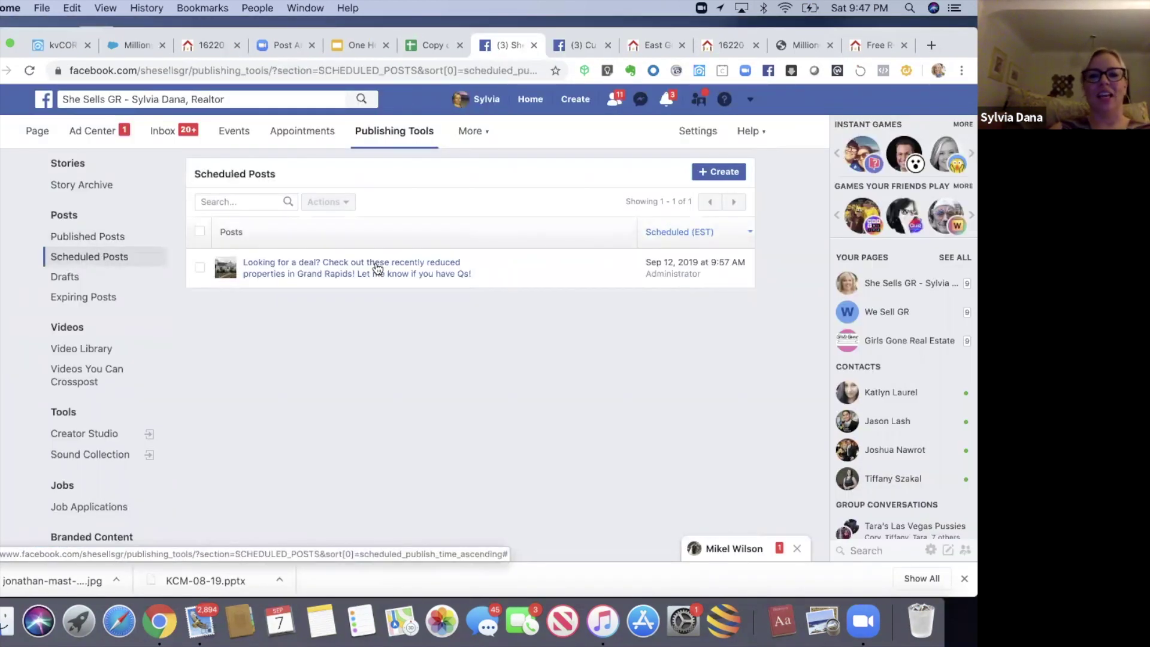
Preview the scheduled post, open it on its own page, and return to the presentation
click(377, 267)
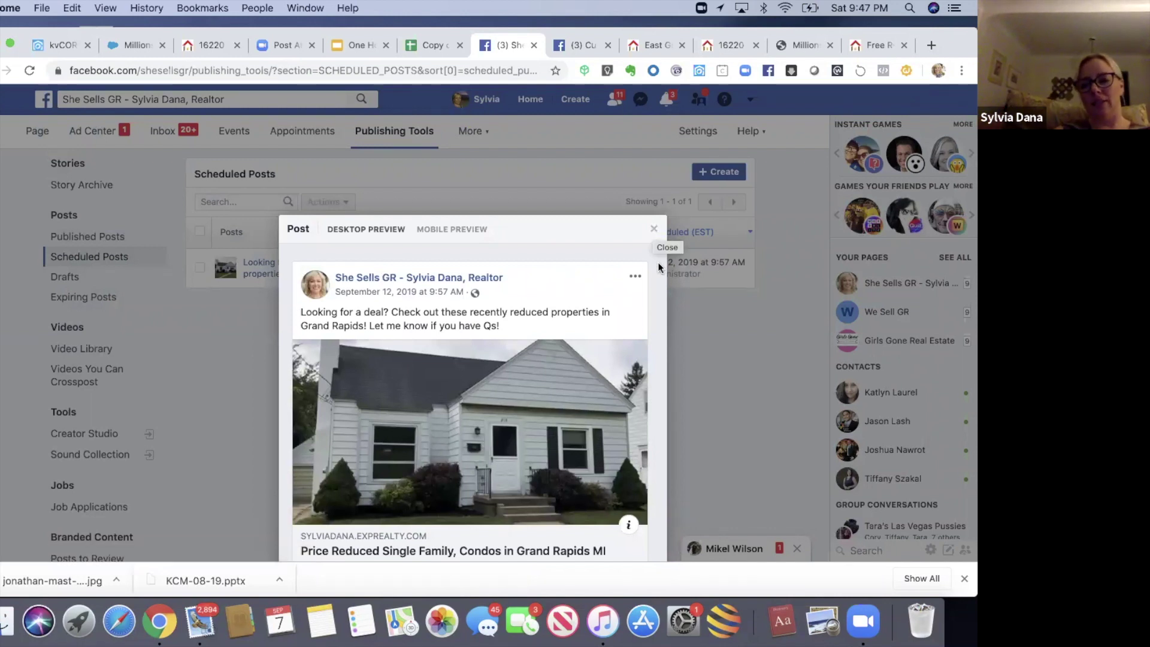
click(657, 261)
key(super+5)
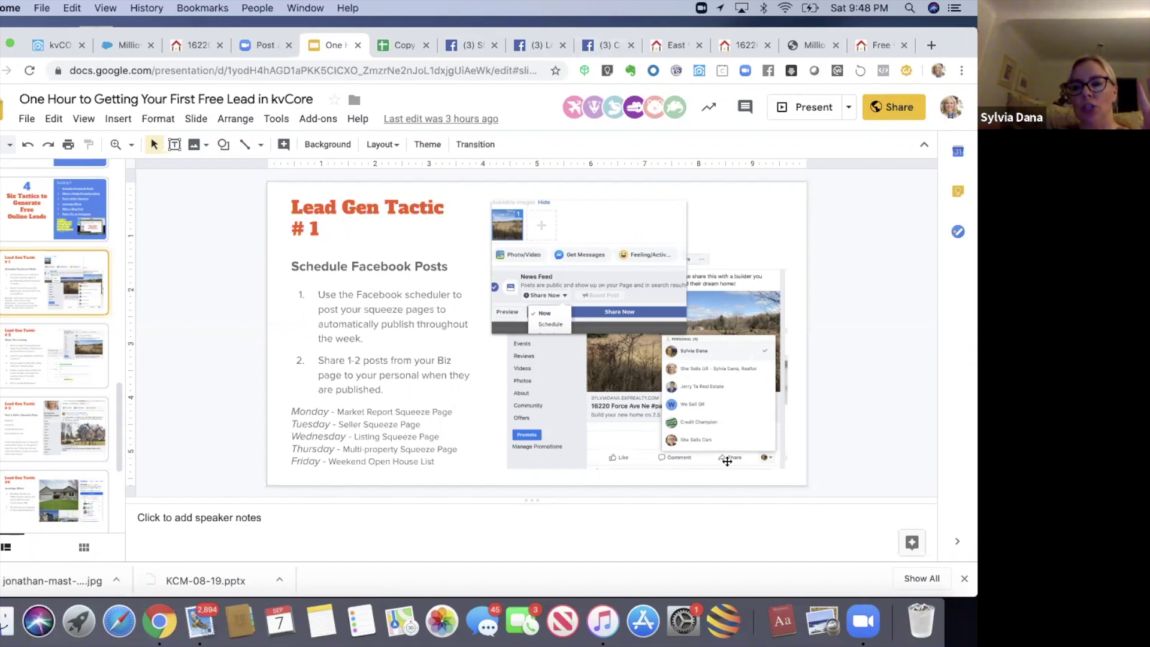
Cycle through the Facebook tabs back to Scheduled Posts with the September 12 post previewed
click(601, 43)
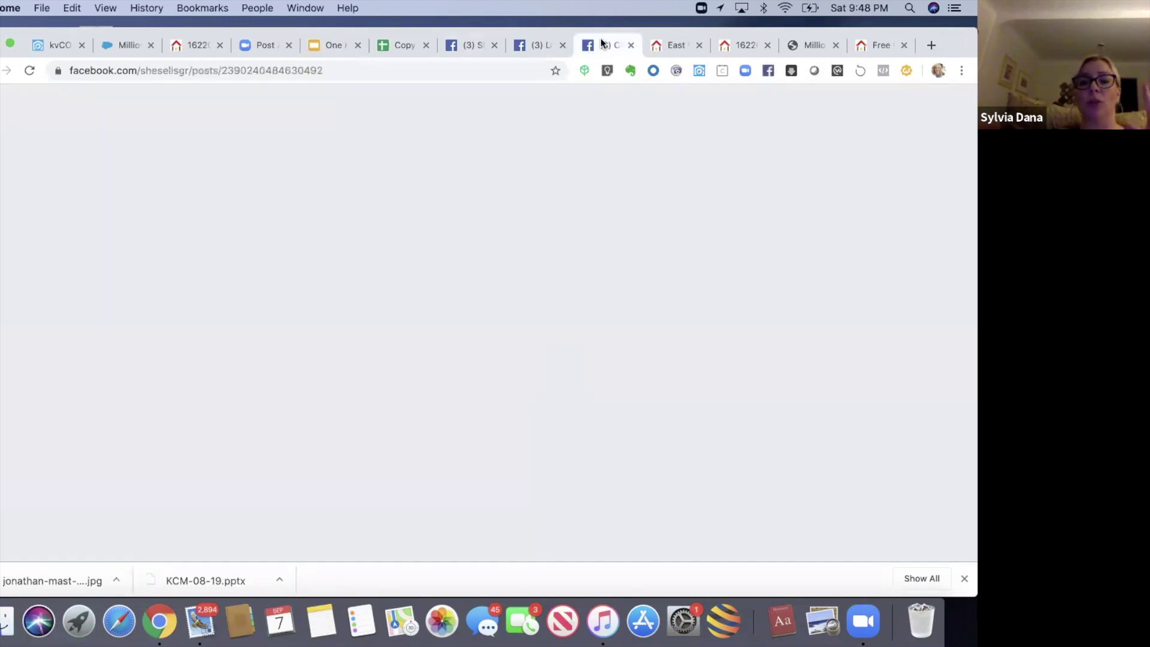
click(527, 38)
click(481, 44)
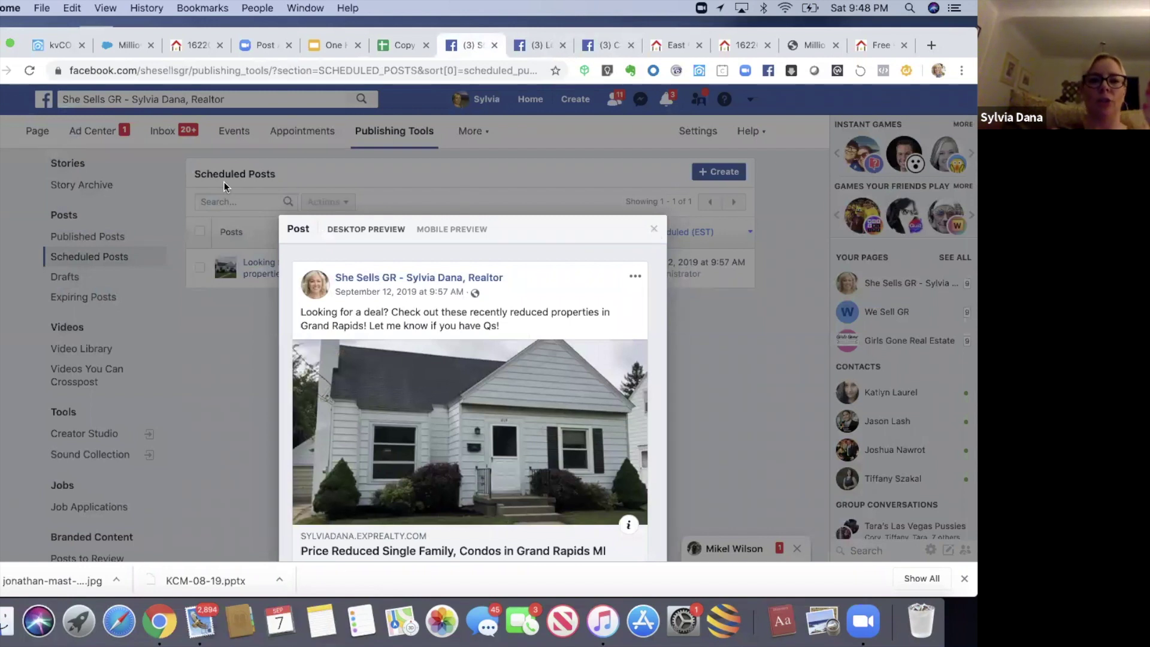
click(28, 70)
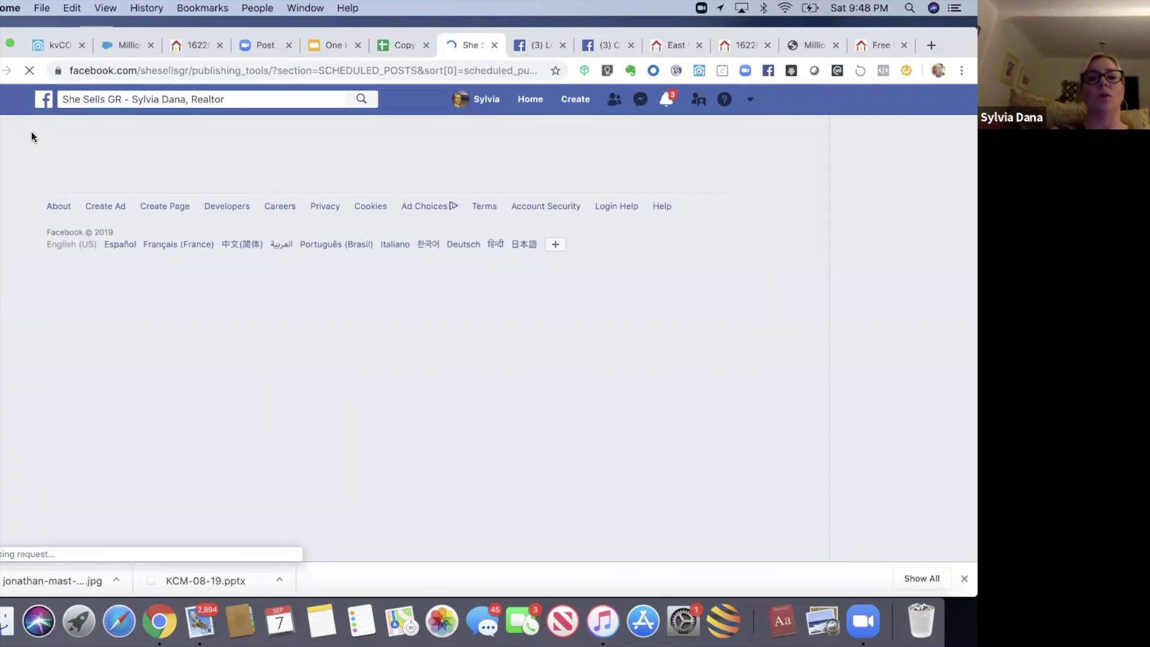
scroll(813, 260, down, 4)
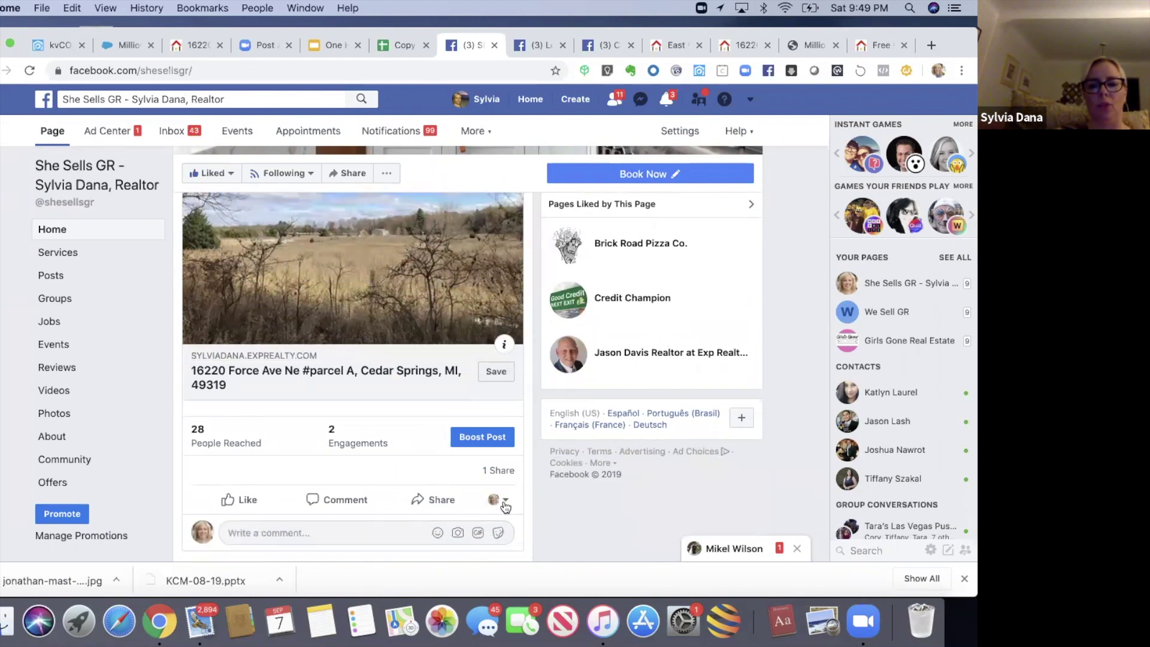
click(503, 501)
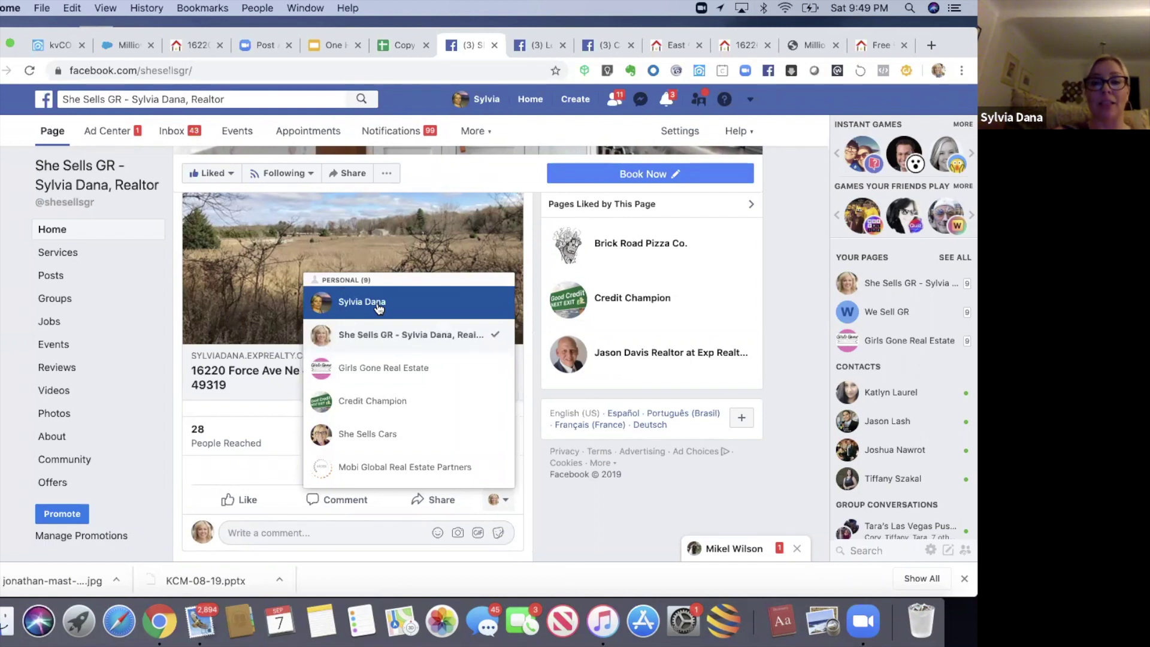
click(378, 305)
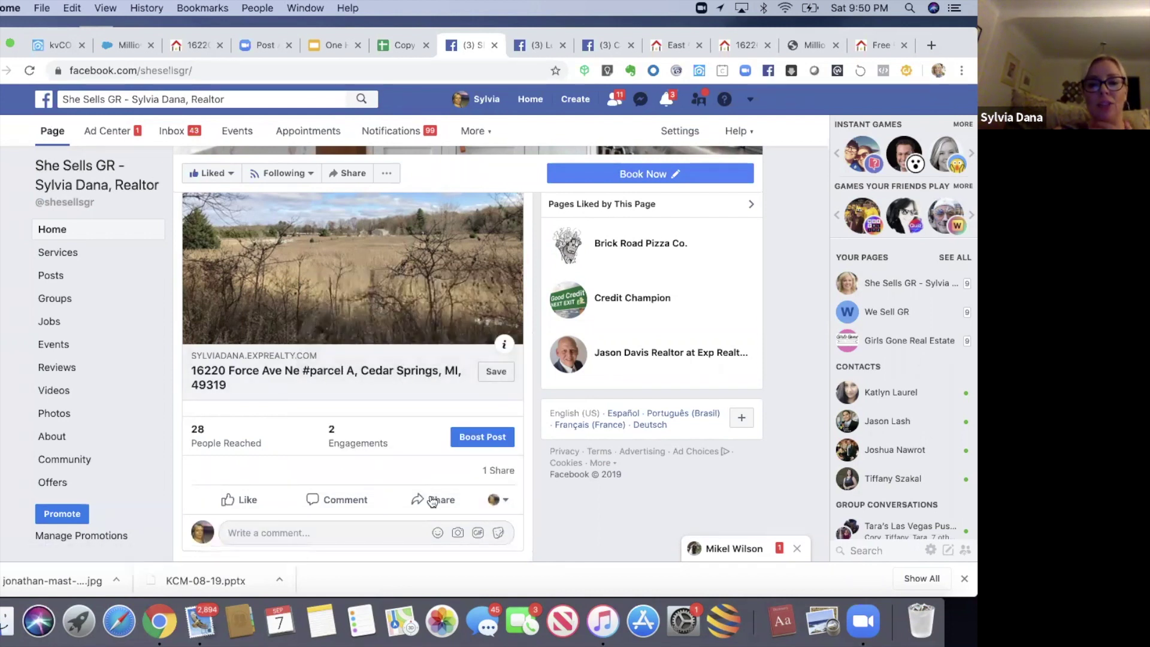
click(431, 499)
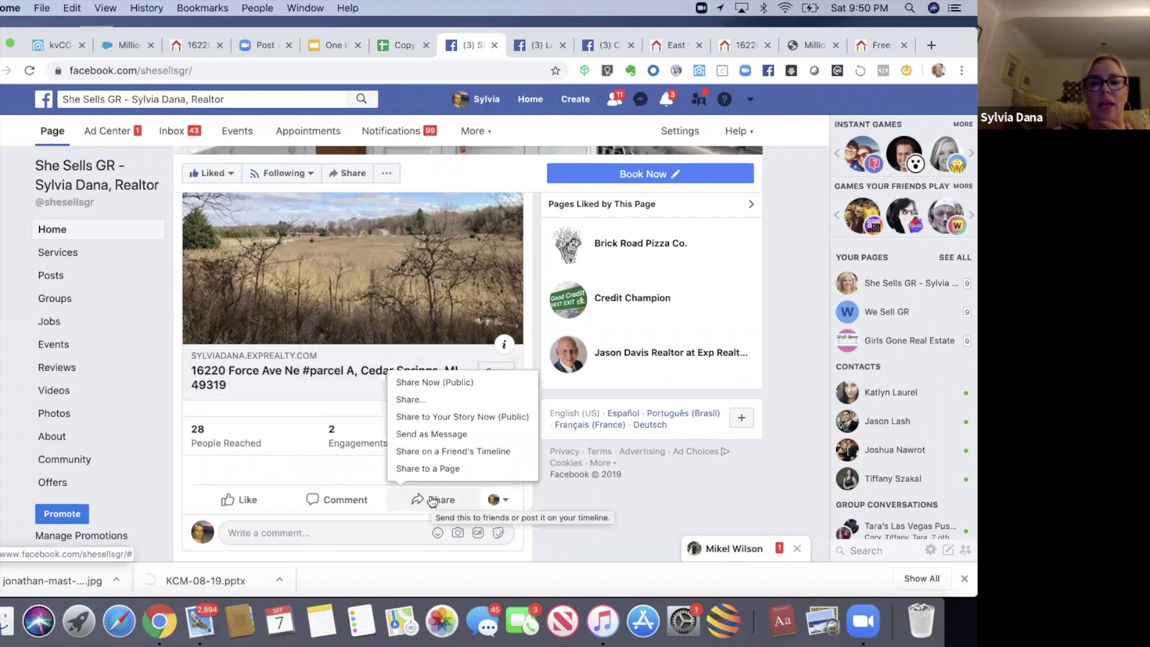
Set up a Share… of the land post with Include Original Post and Public audience, then cancel
click(409, 401)
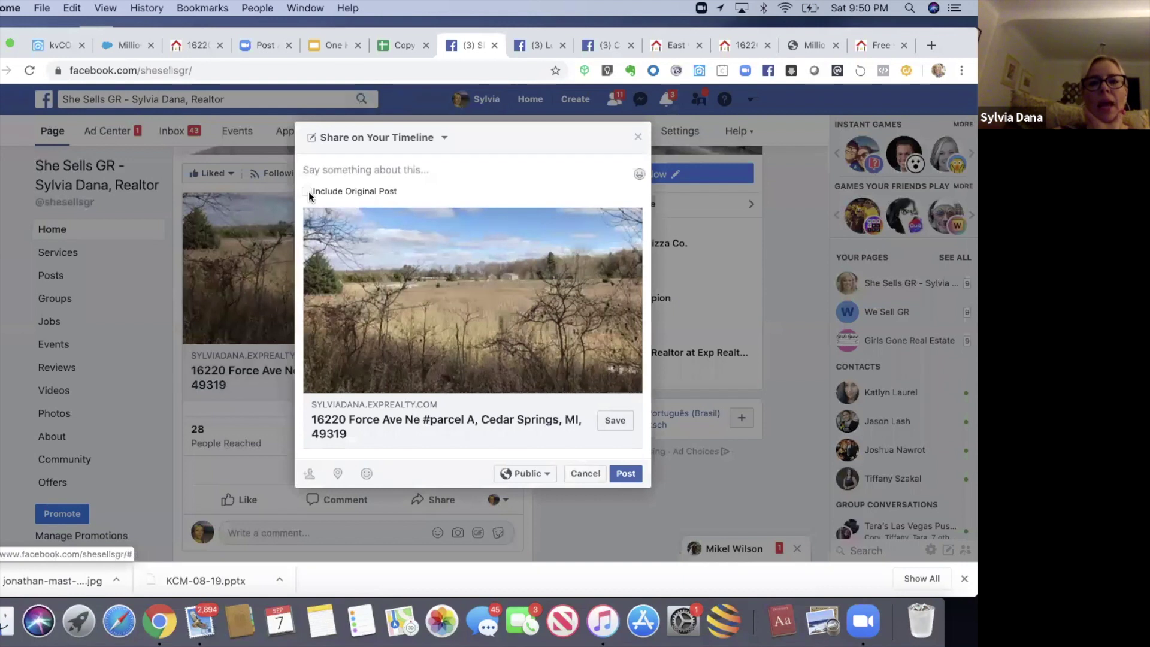
click(307, 191)
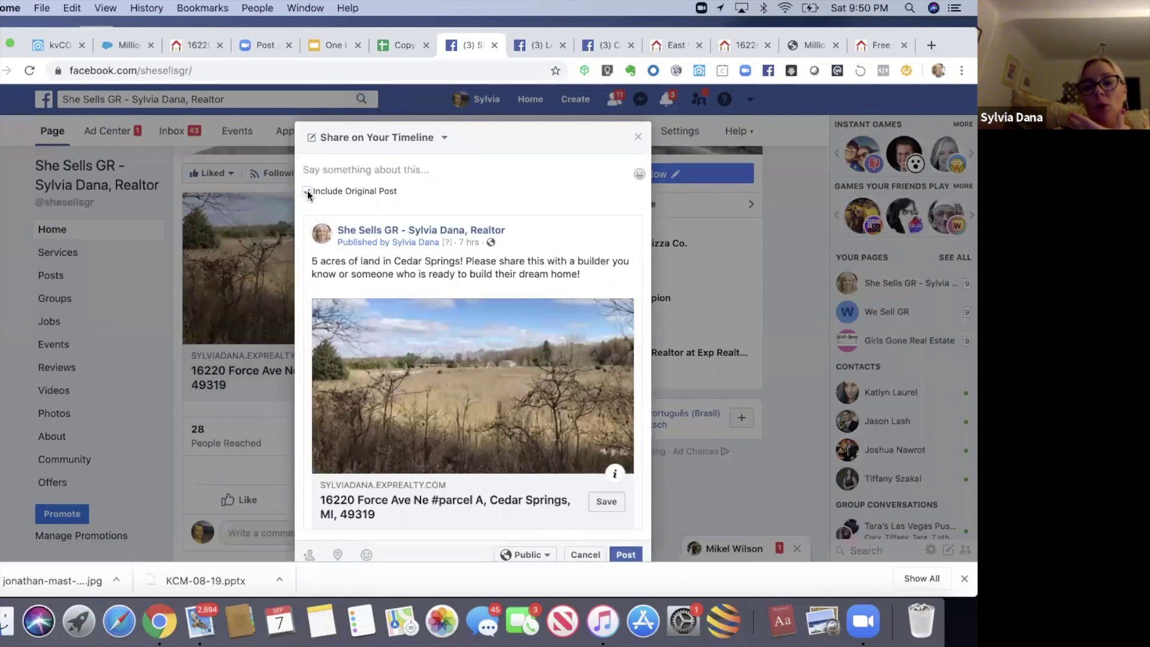
click(381, 170)
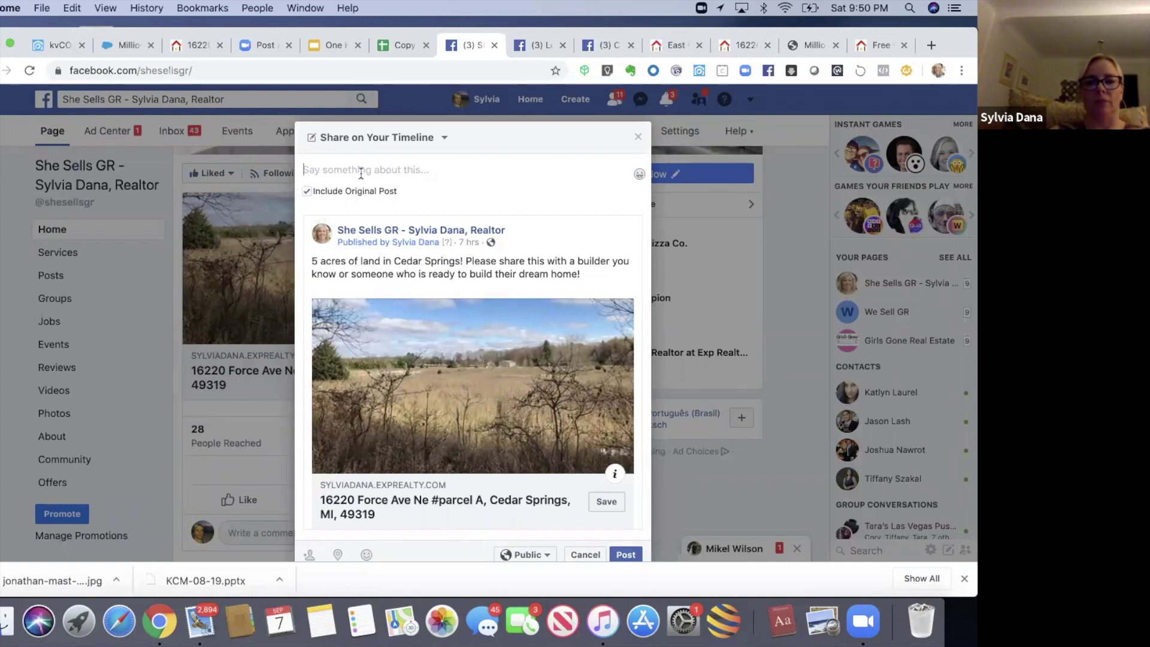
drag(458, 213, 591, 525)
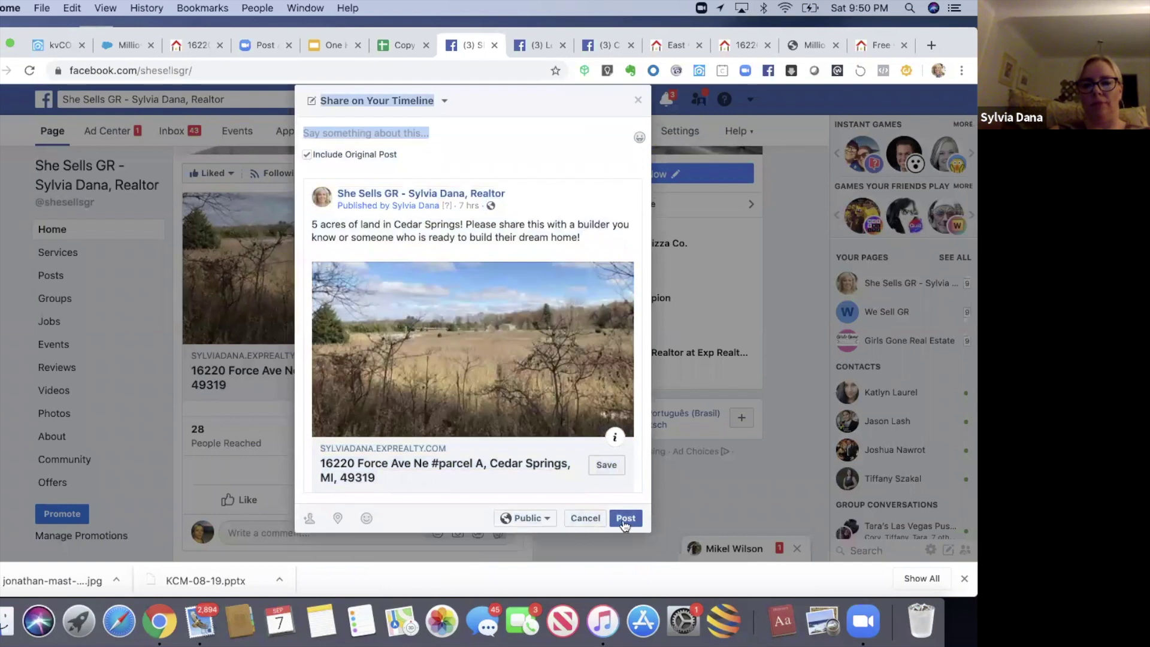
click(545, 522)
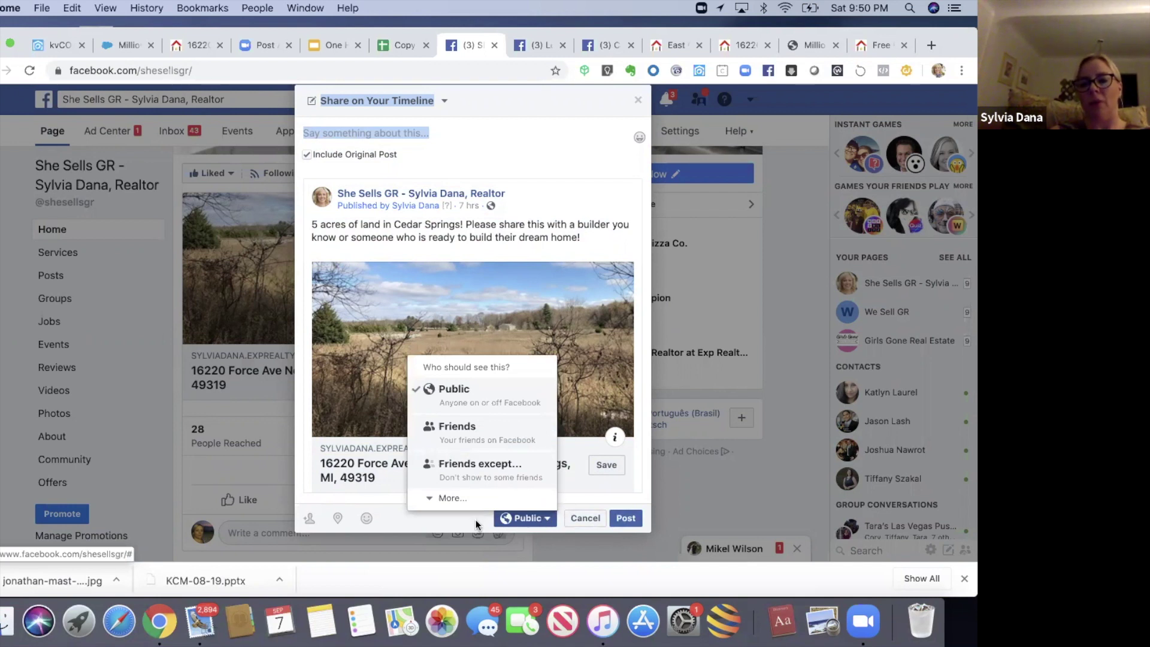
click(528, 443)
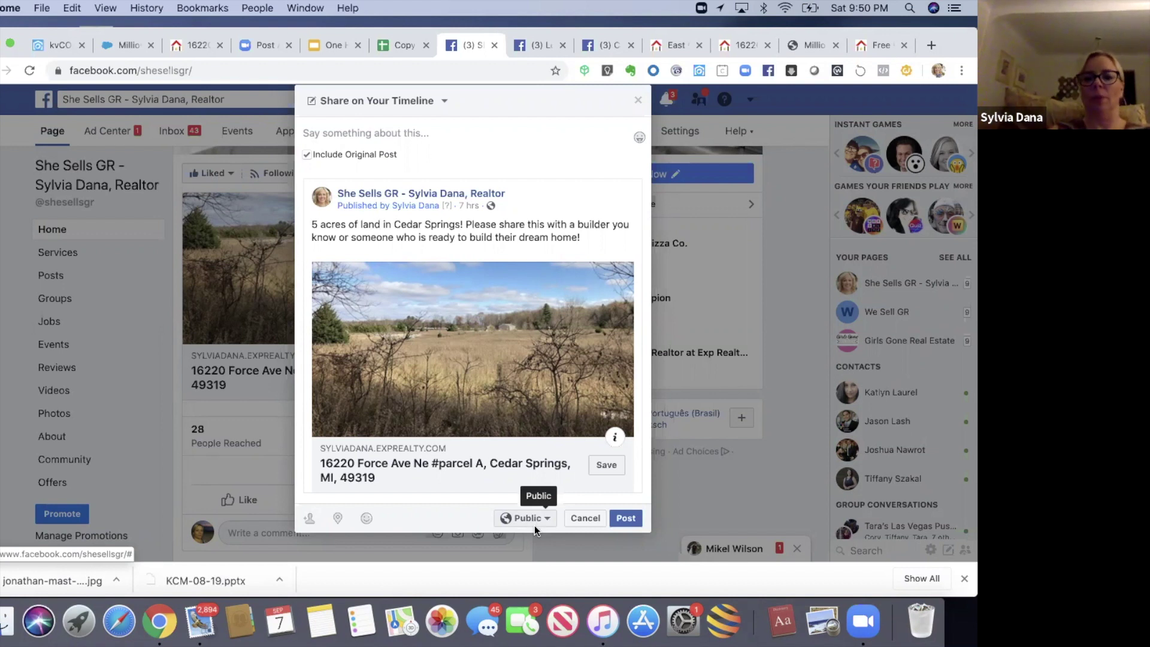
click(638, 103)
Go back to the deck and show the Lead Gen Tactic #2 Share Your Listing slide
click(320, 45)
click(56, 351)
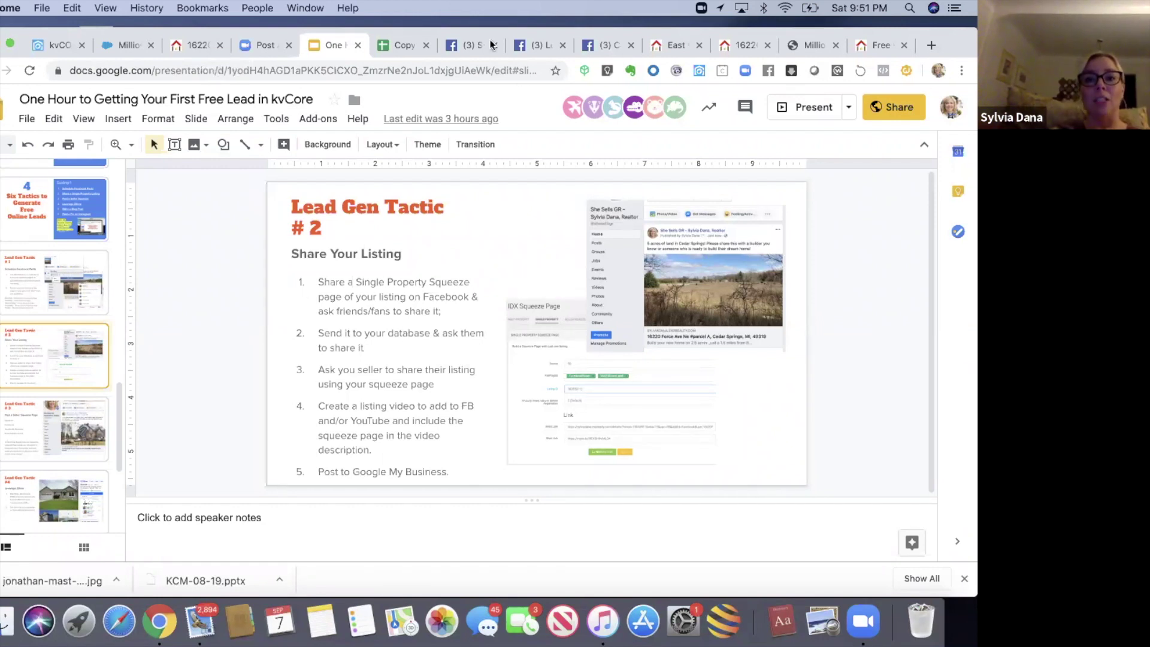
On the Facebook business page, open Messenger and start a blank New Message
click(473, 45)
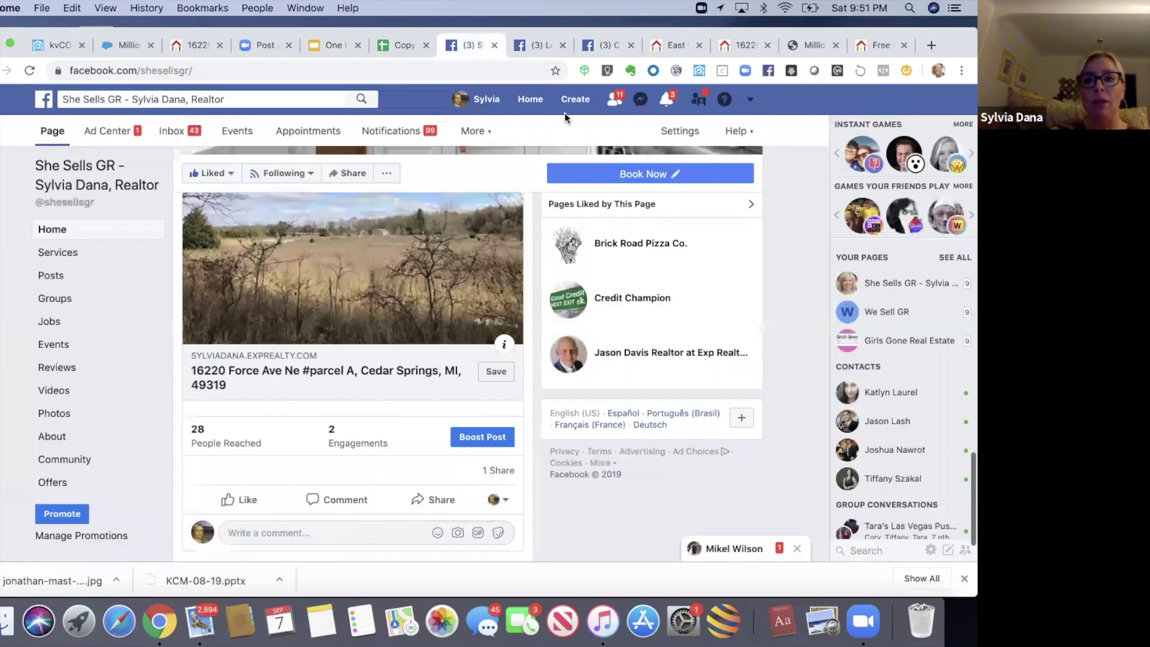
click(640, 100)
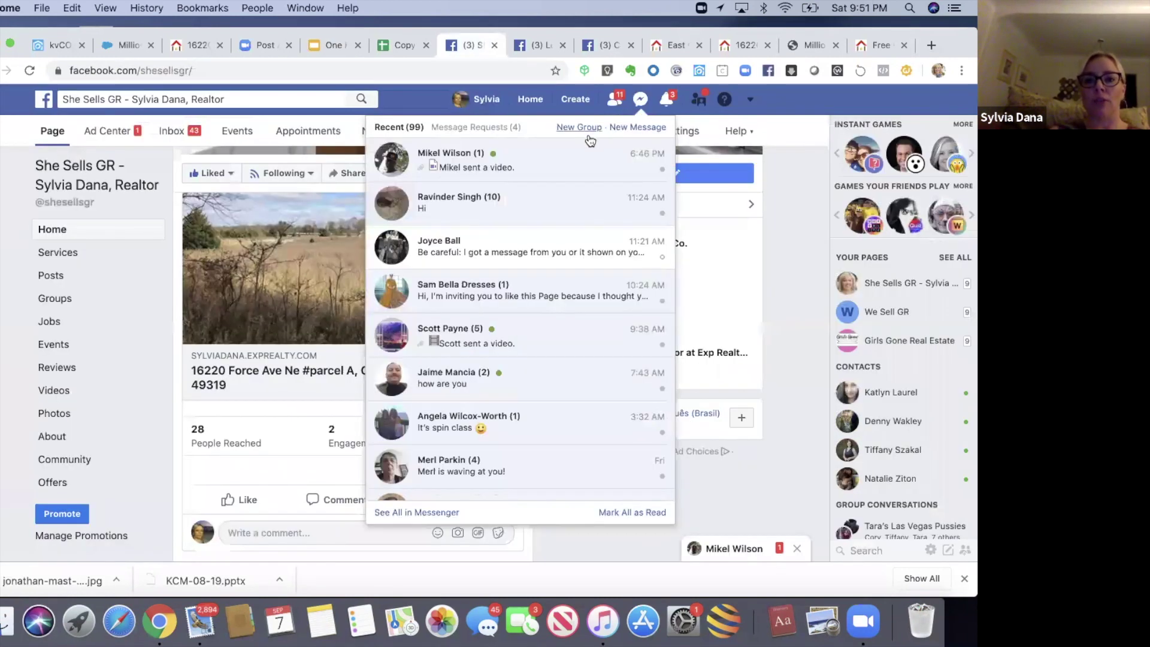
click(621, 129)
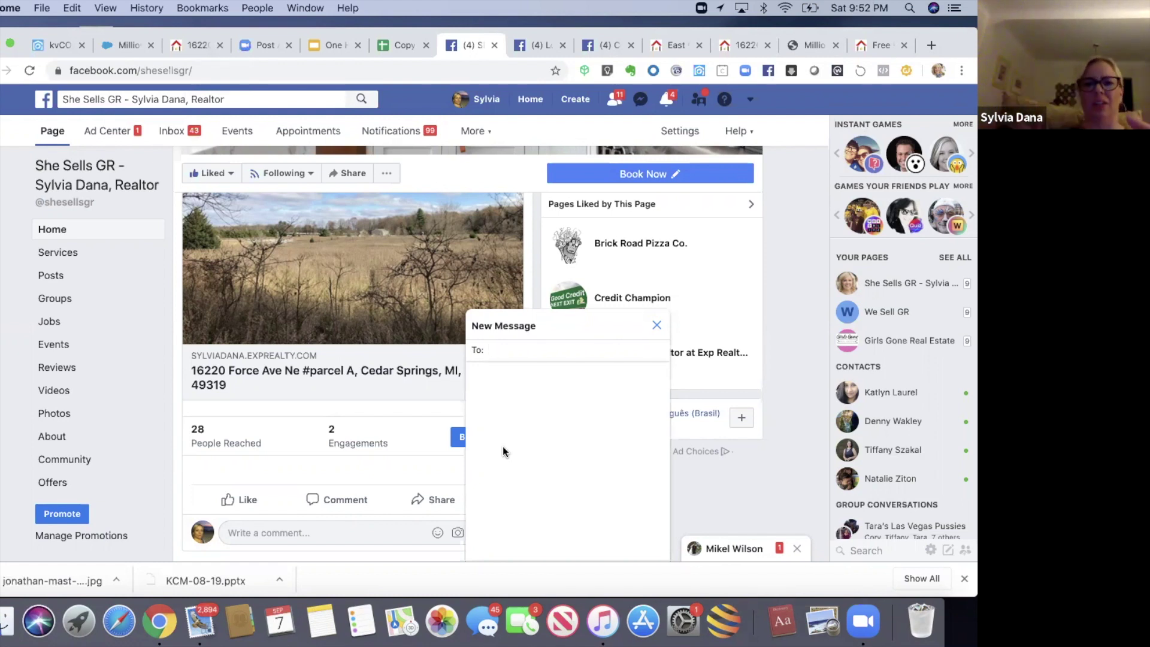
Switch to the One Hour… Google Slides tab showing the Tactic #2 Share Your Listing slide
click(326, 42)
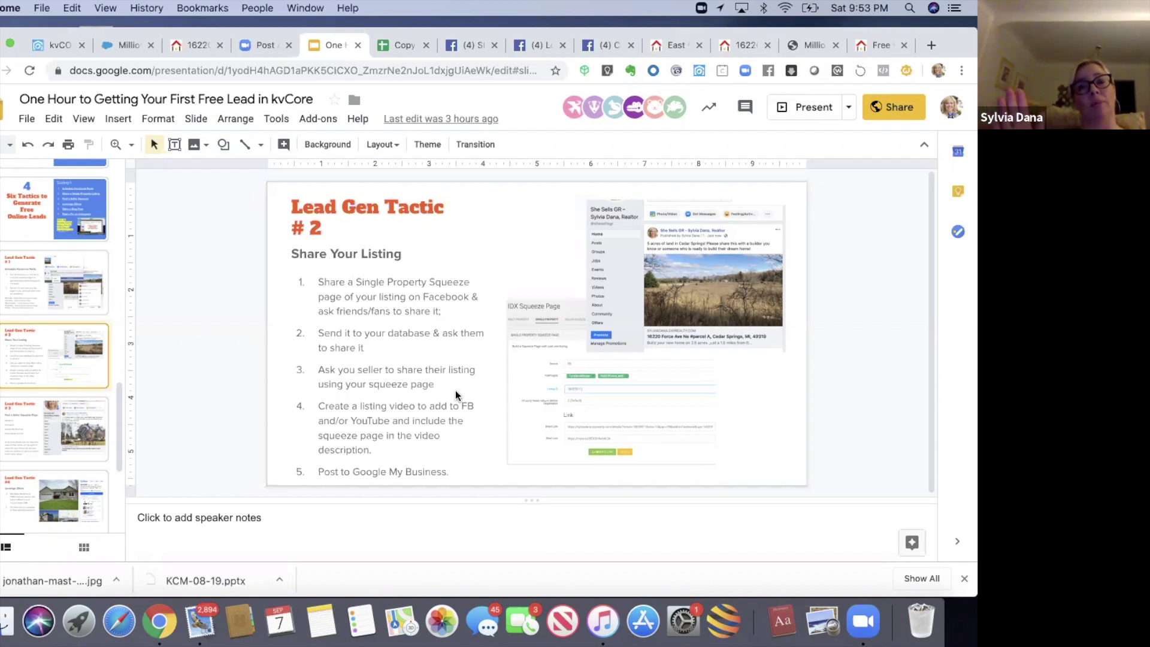
click(401, 451)
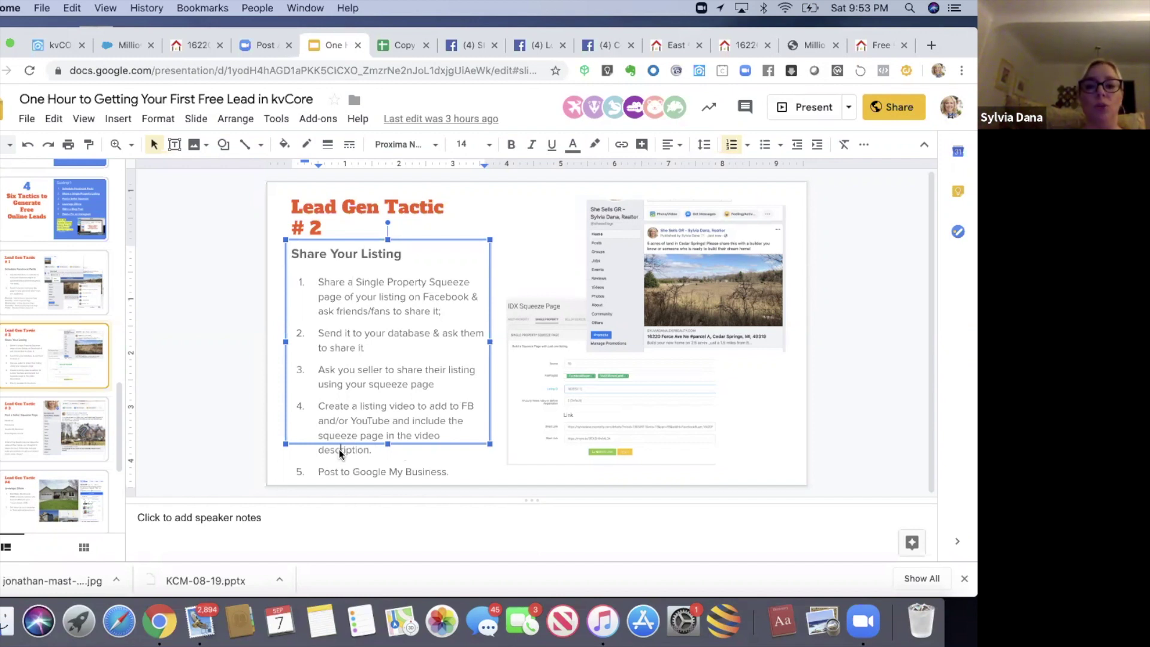
click(283, 459)
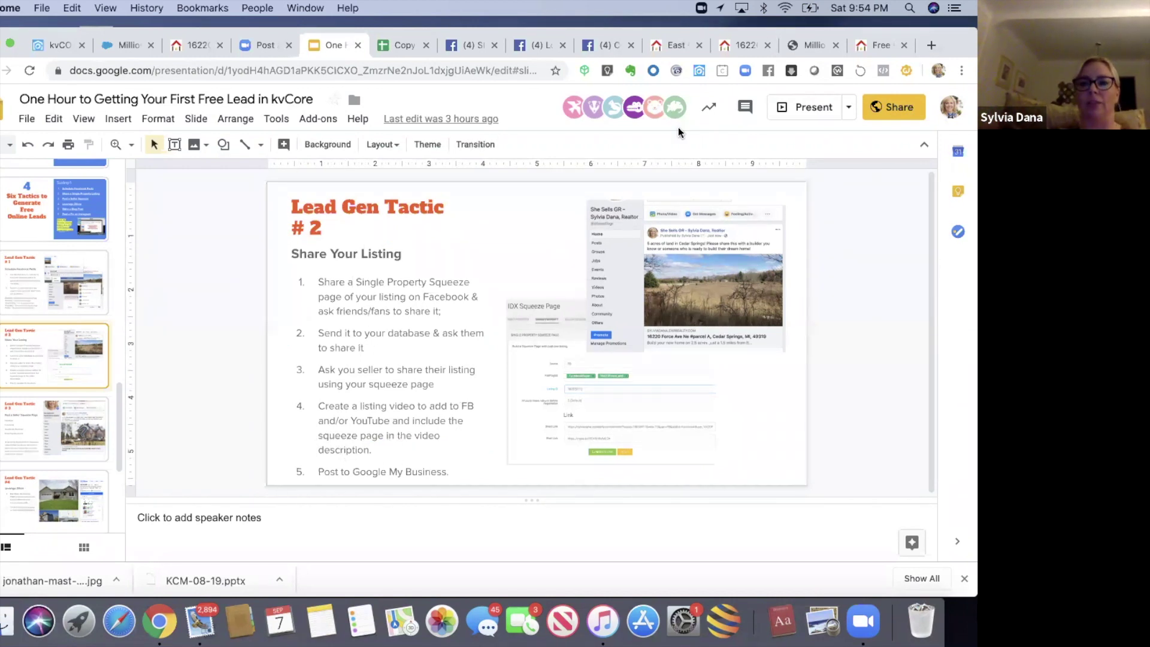
Jump to the Lead Gen Tactic #3 slide, then show the spreadsheet's More Lead Gen Links sheet
scroll(36, 345, down, 3)
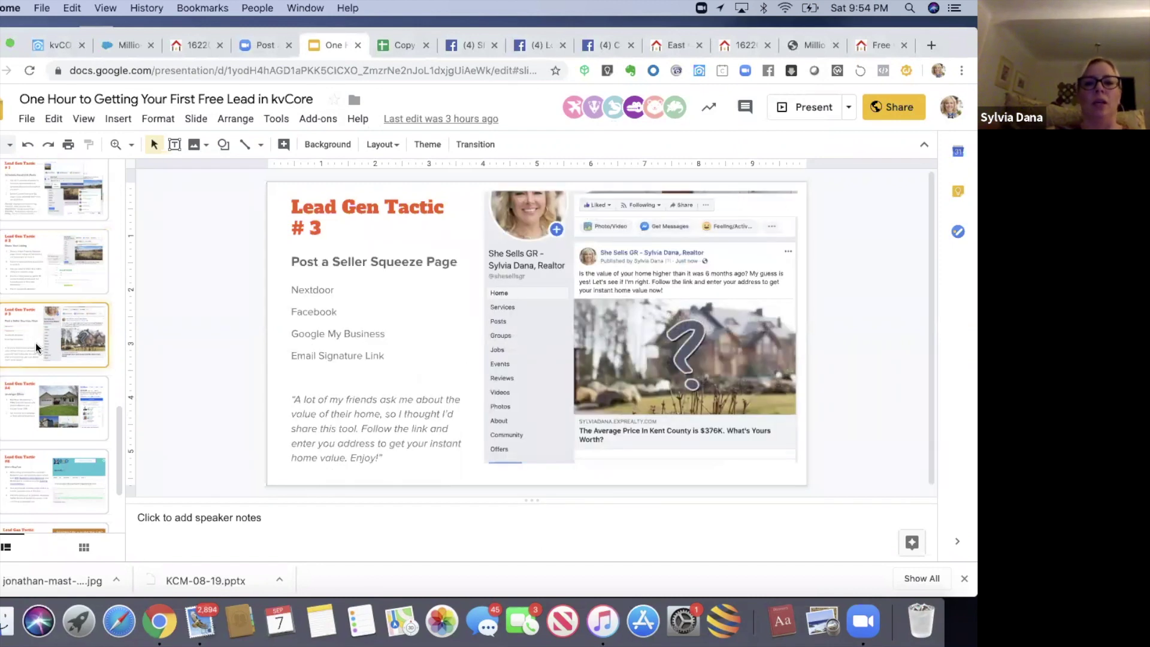
click(36, 345)
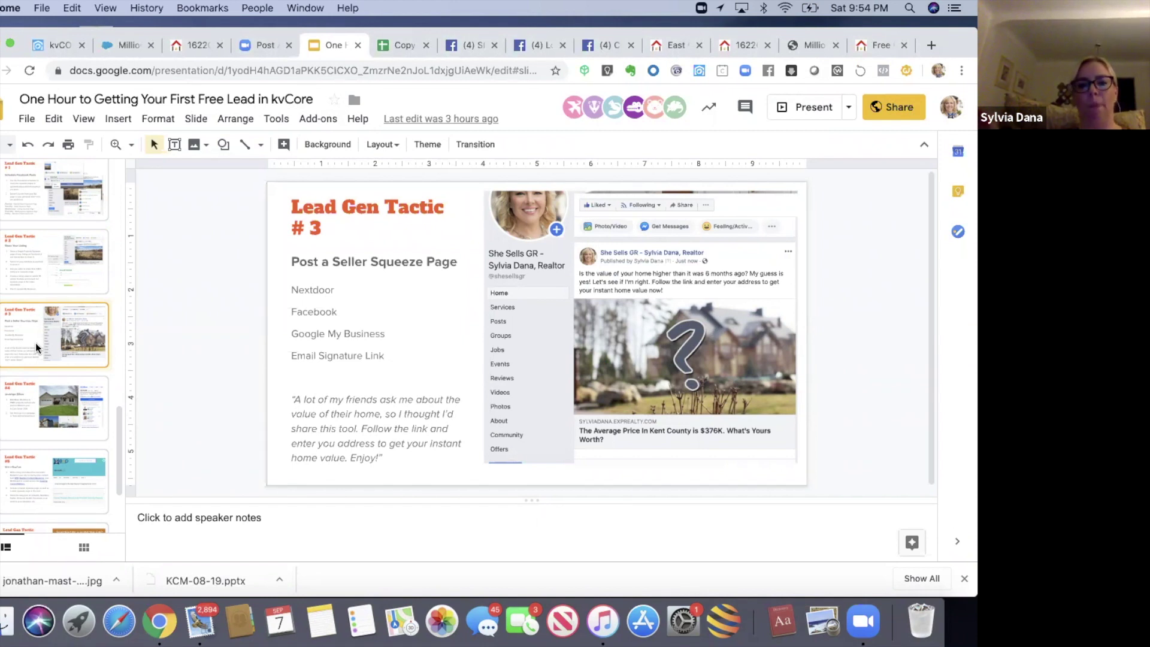
click(405, 44)
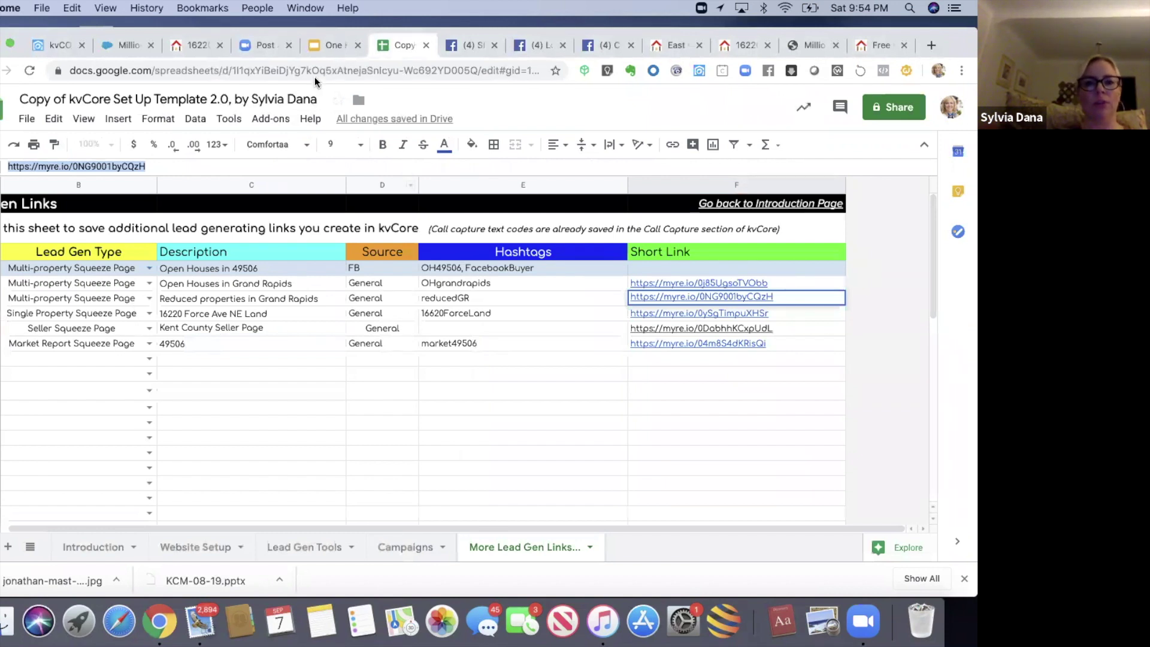
Return to the deck's Tactic #3 'Post a Seller Squeeze Page' slide
click(329, 40)
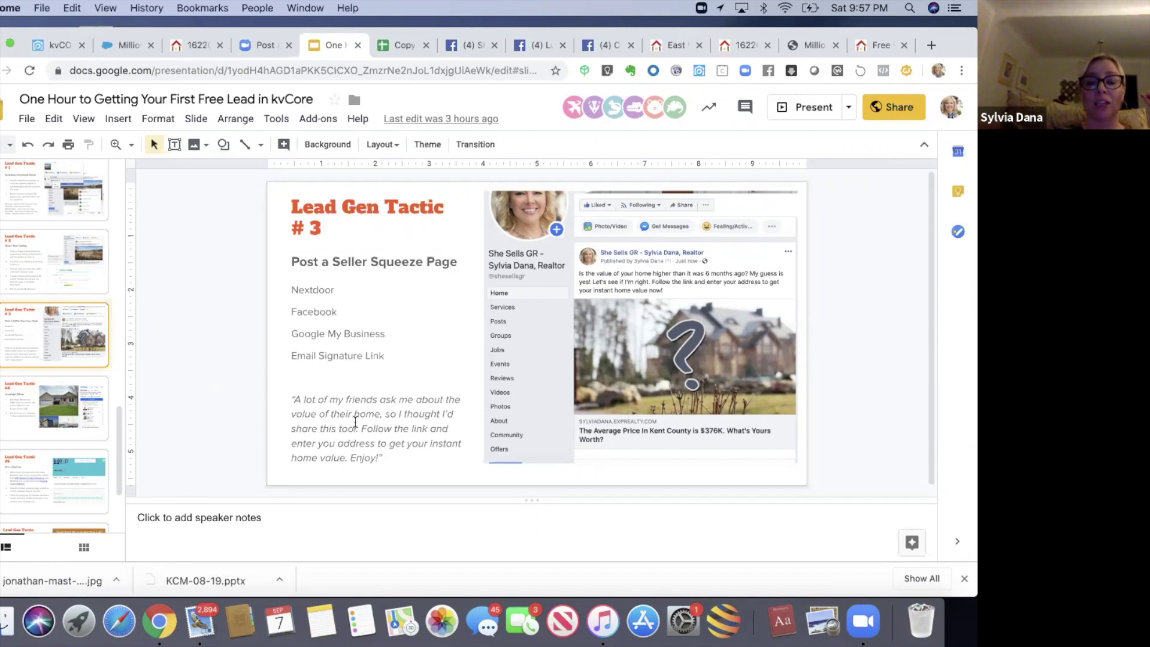
drag(355, 424, 392, 450)
click(392, 453)
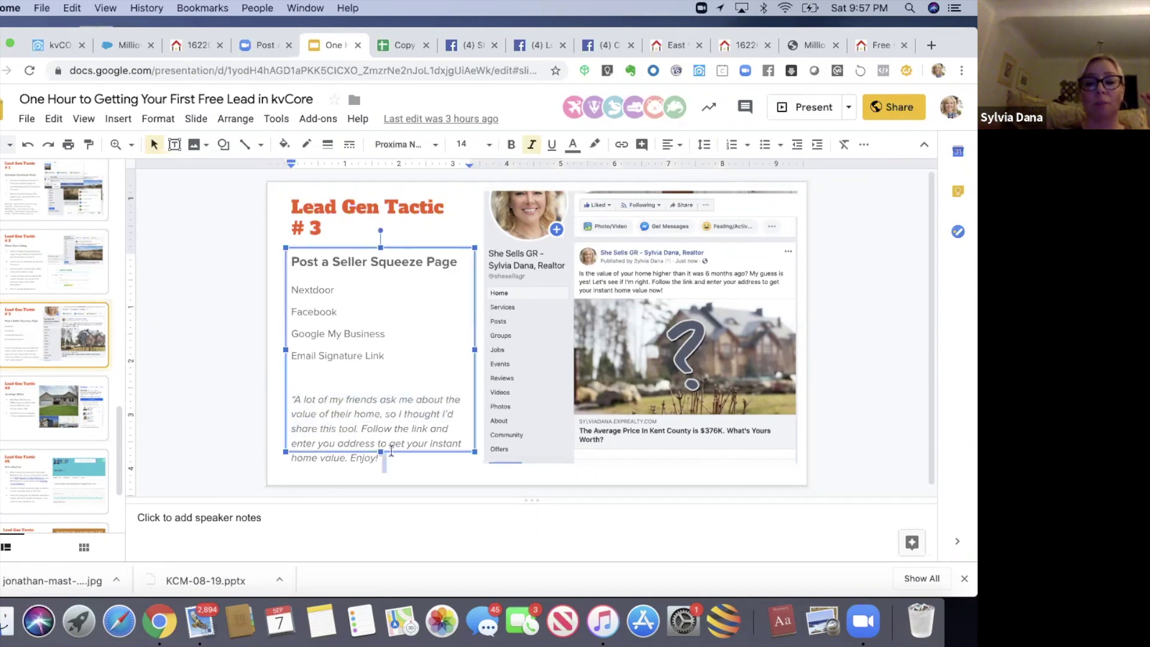
click(270, 431)
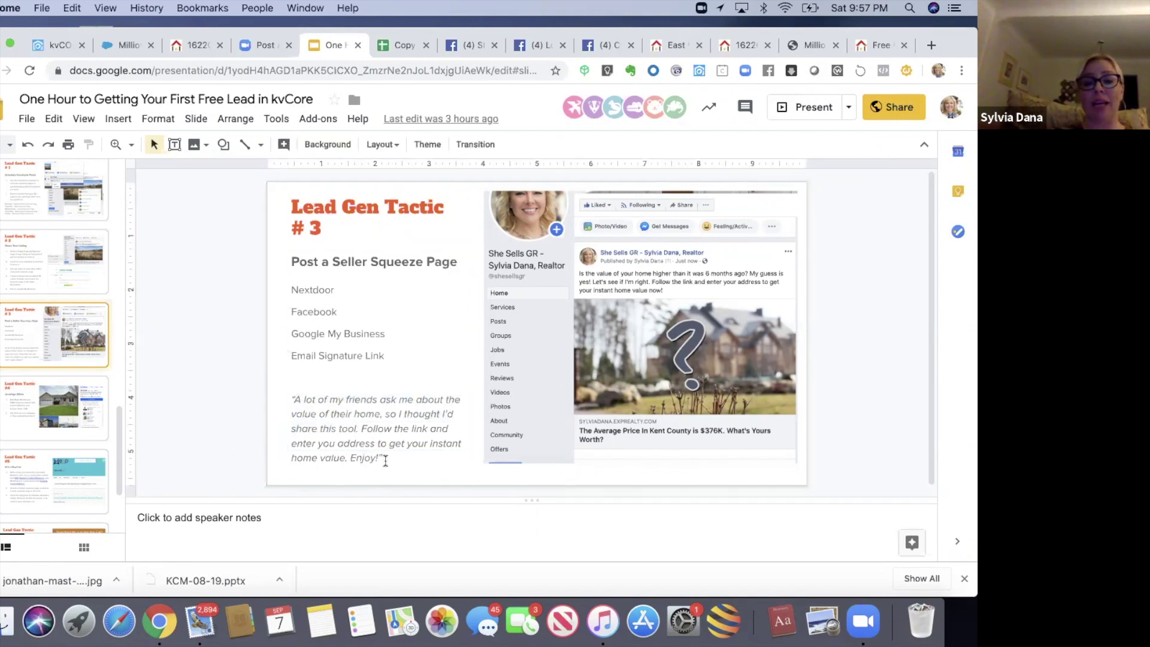
drag(384, 462, 287, 397)
click(252, 400)
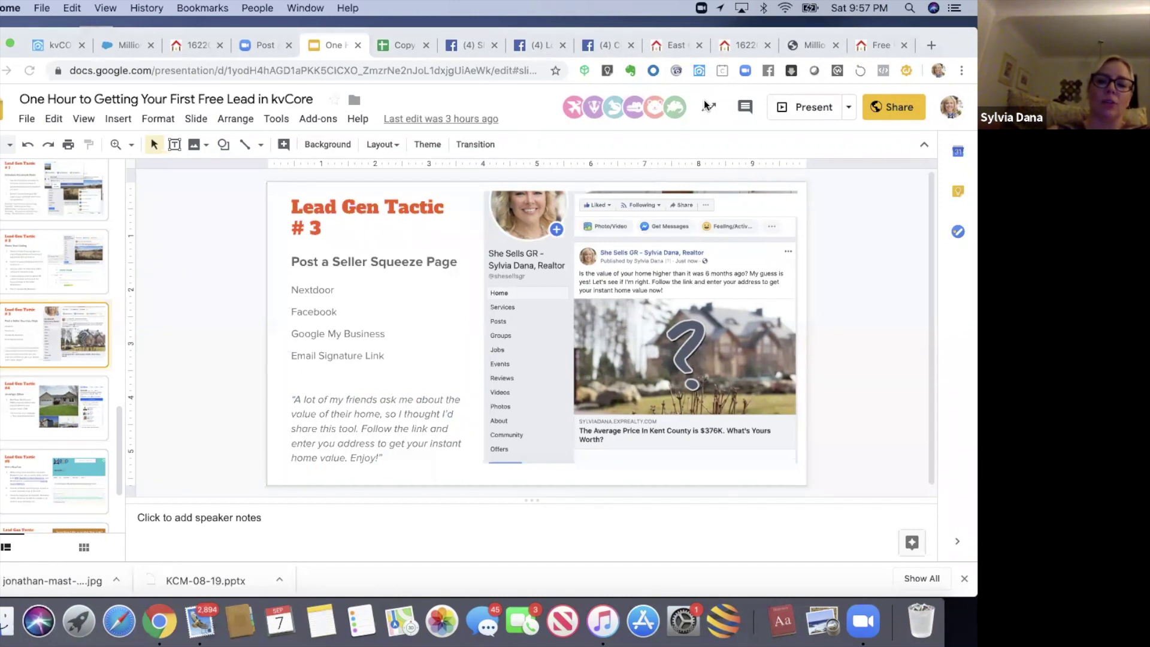
click(333, 443)
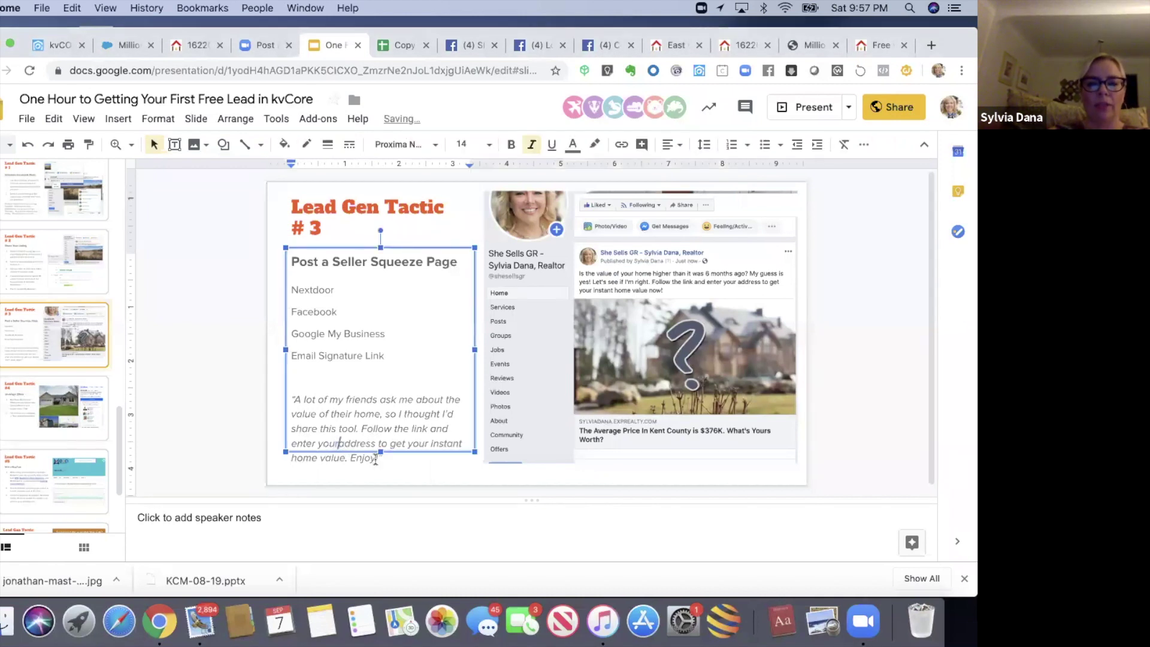
drag(381, 458, 279, 403)
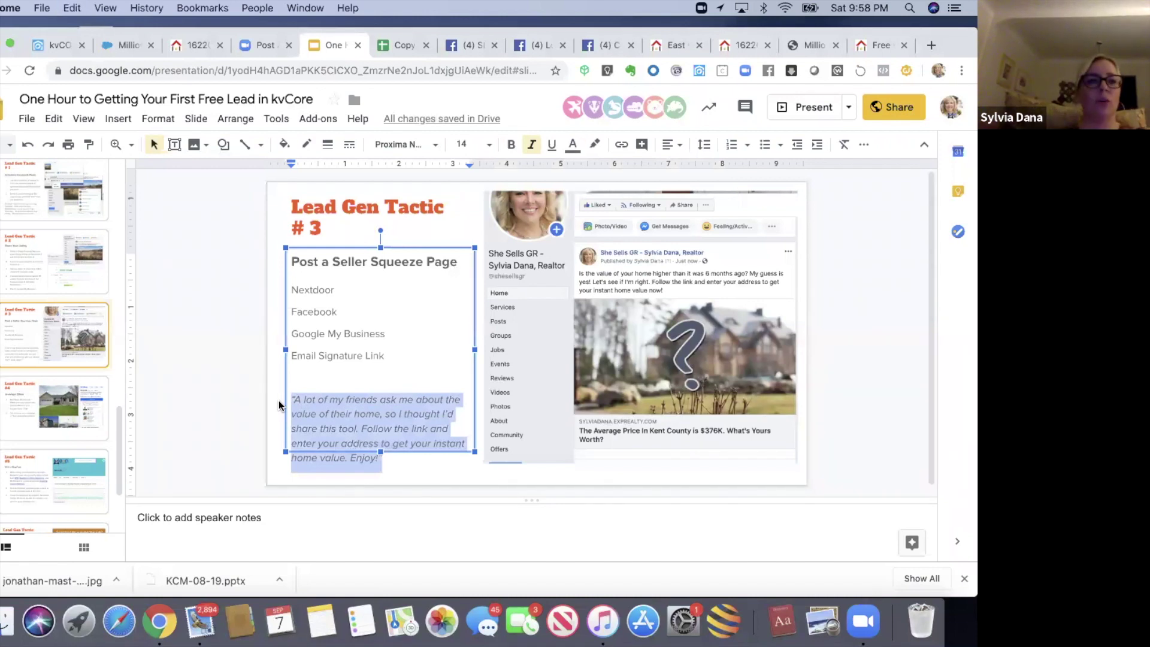
click(839, 423)
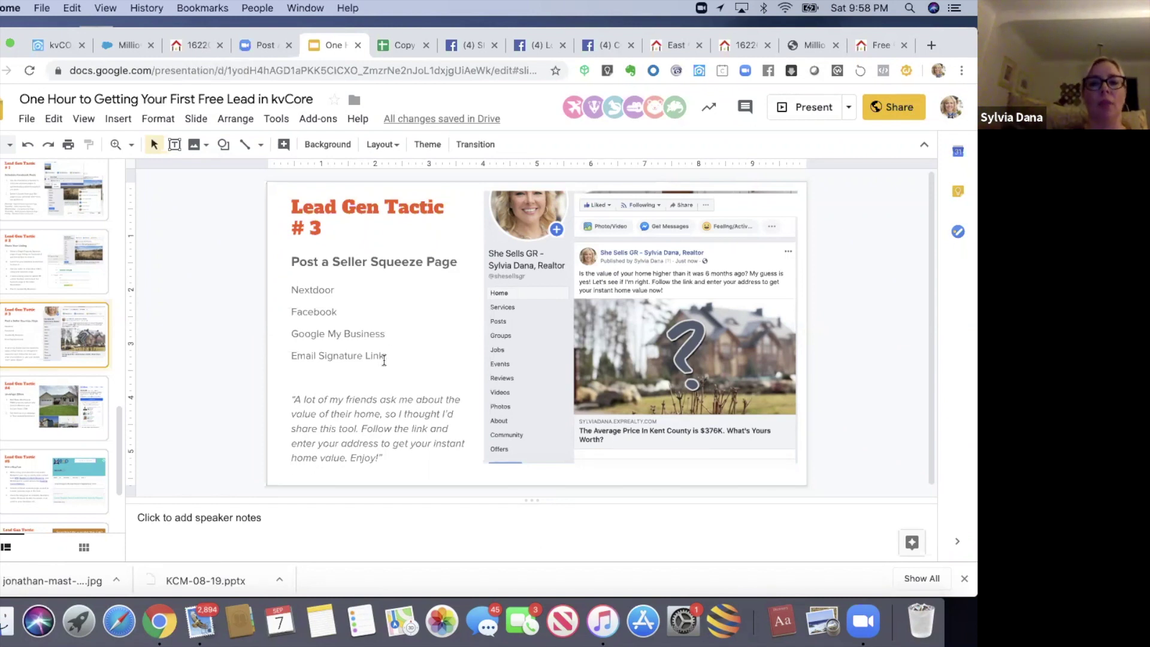
triple_click(284, 357)
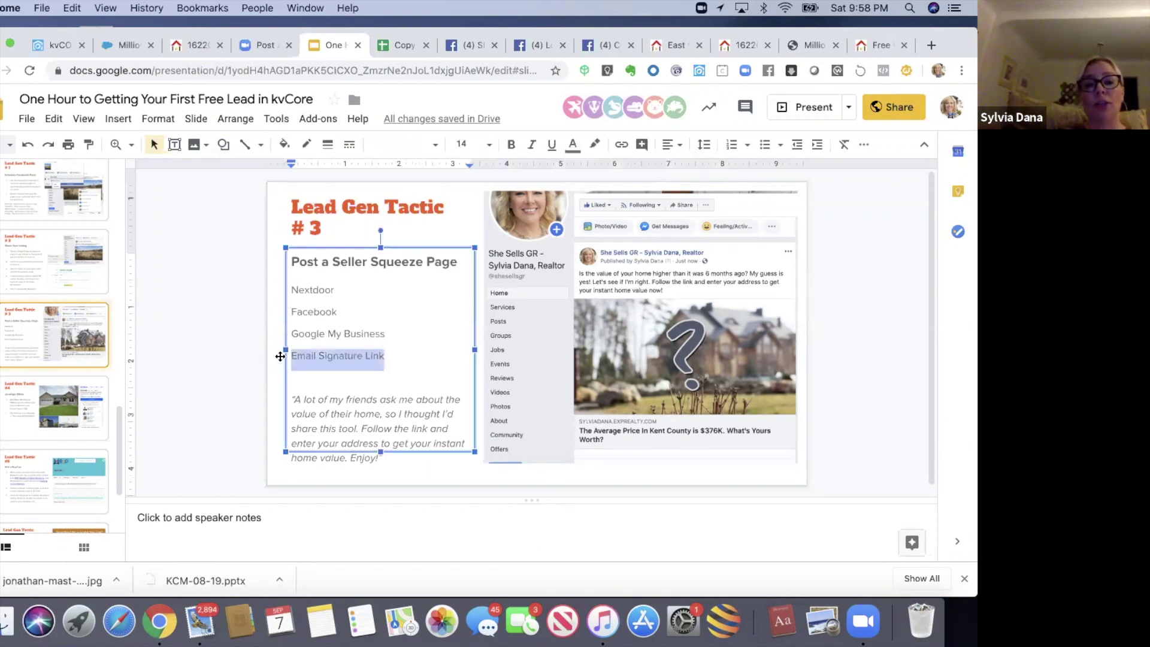
click(221, 368)
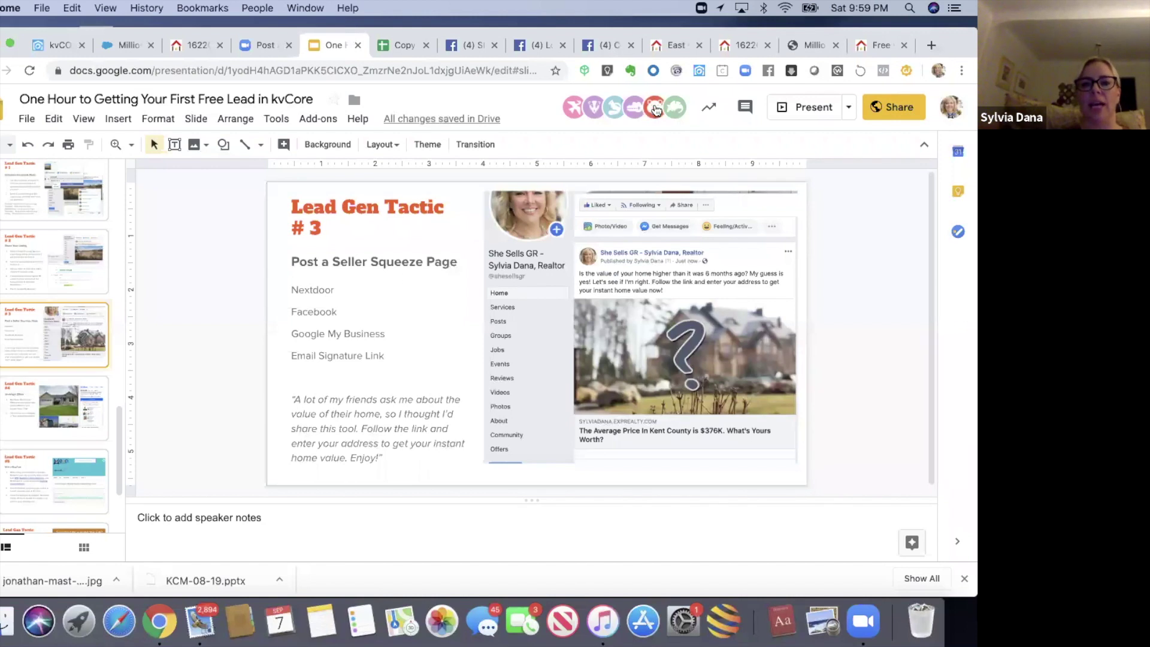
Show slide 4, Lead Gen Tactic #4 'Leverage Zillow', from the filmstrip
click(70, 425)
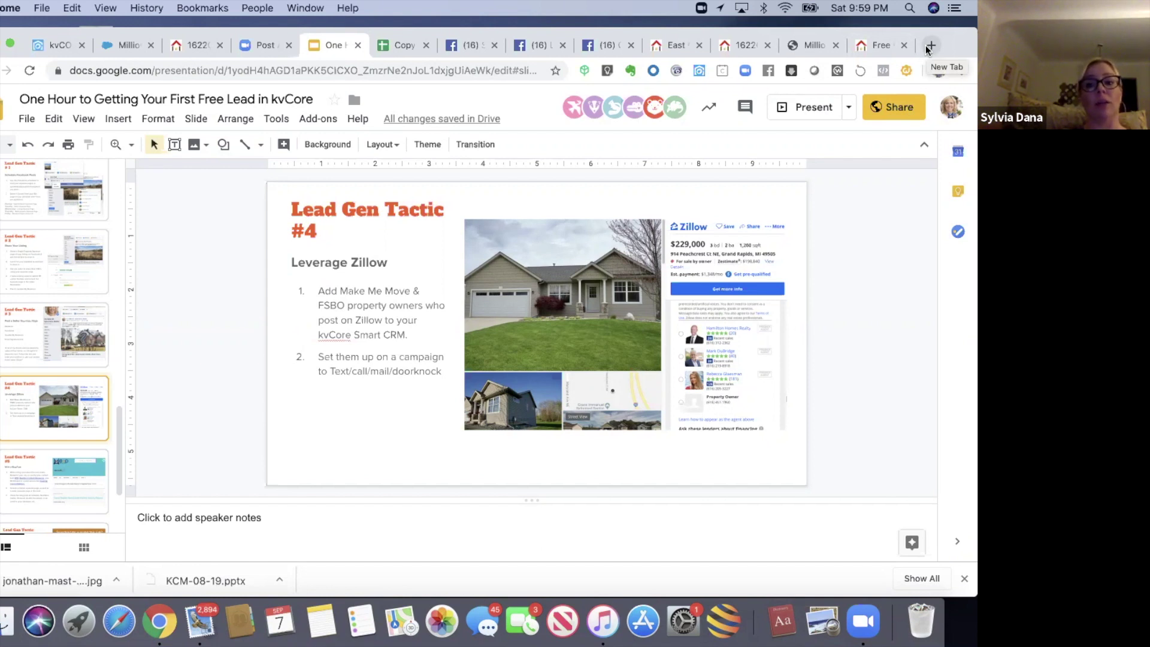
Load zillow.com in a new tab and search for Grand Rapids, MI
click(926, 46)
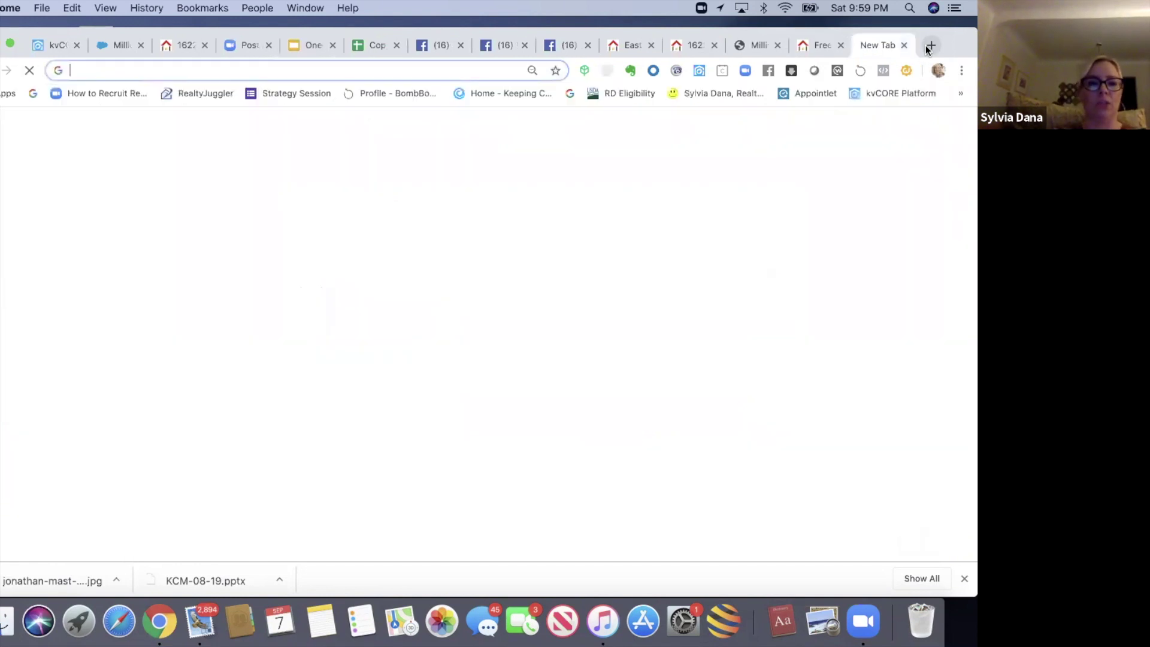
text(zillow.com)
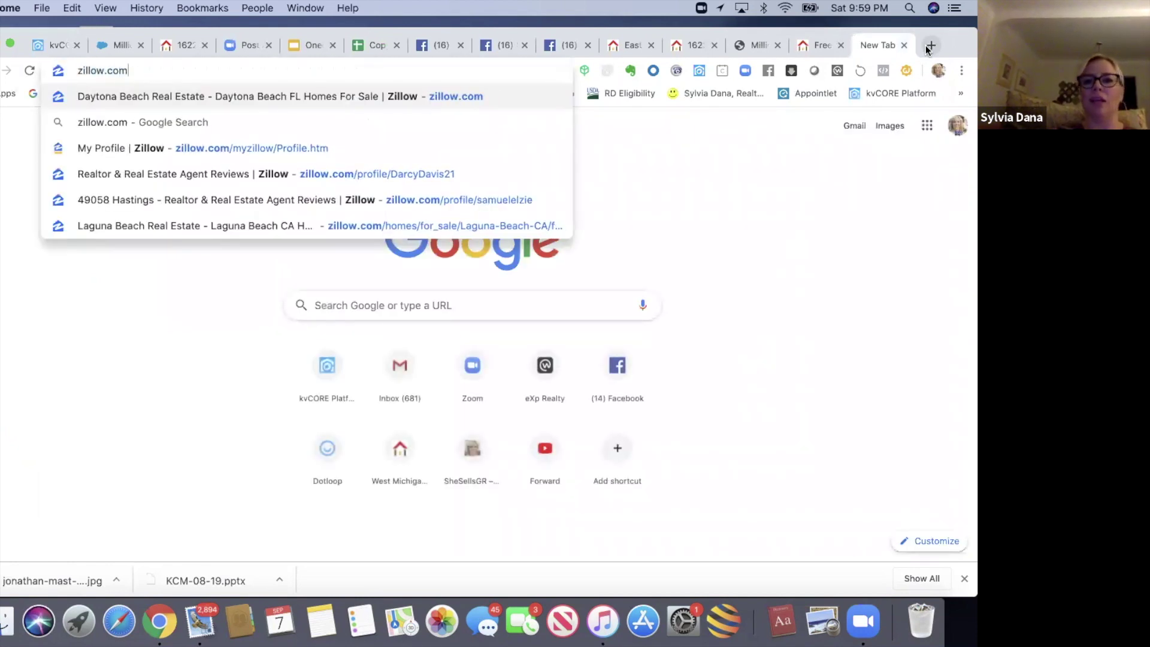
key(Return)
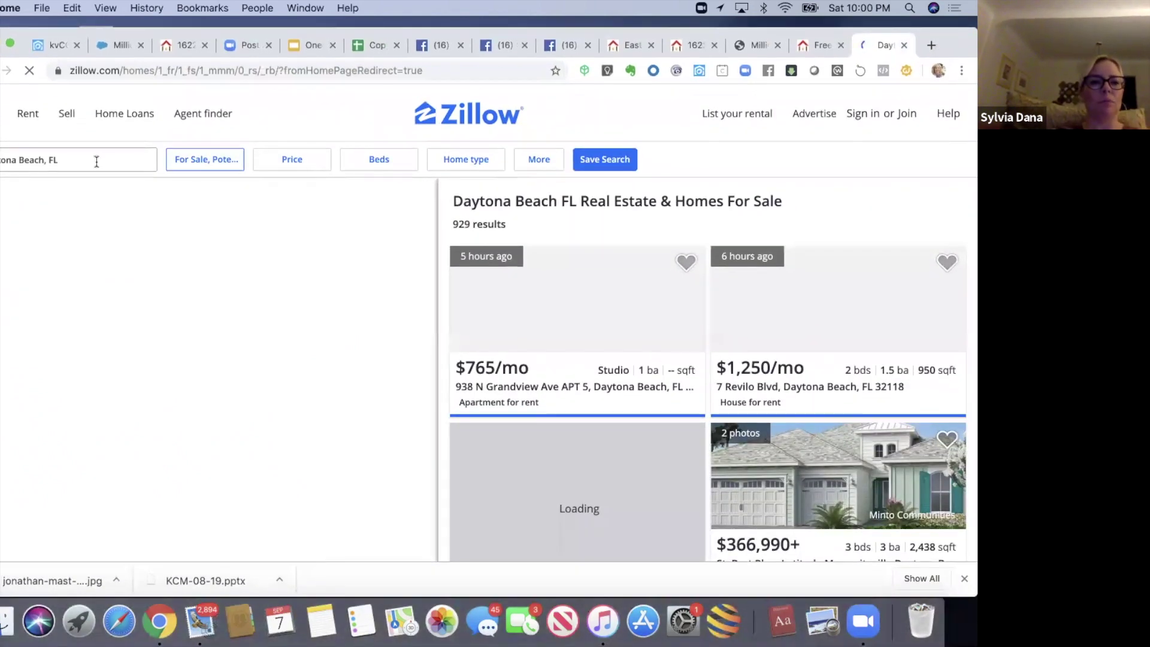
click(96, 160)
key(super+a)
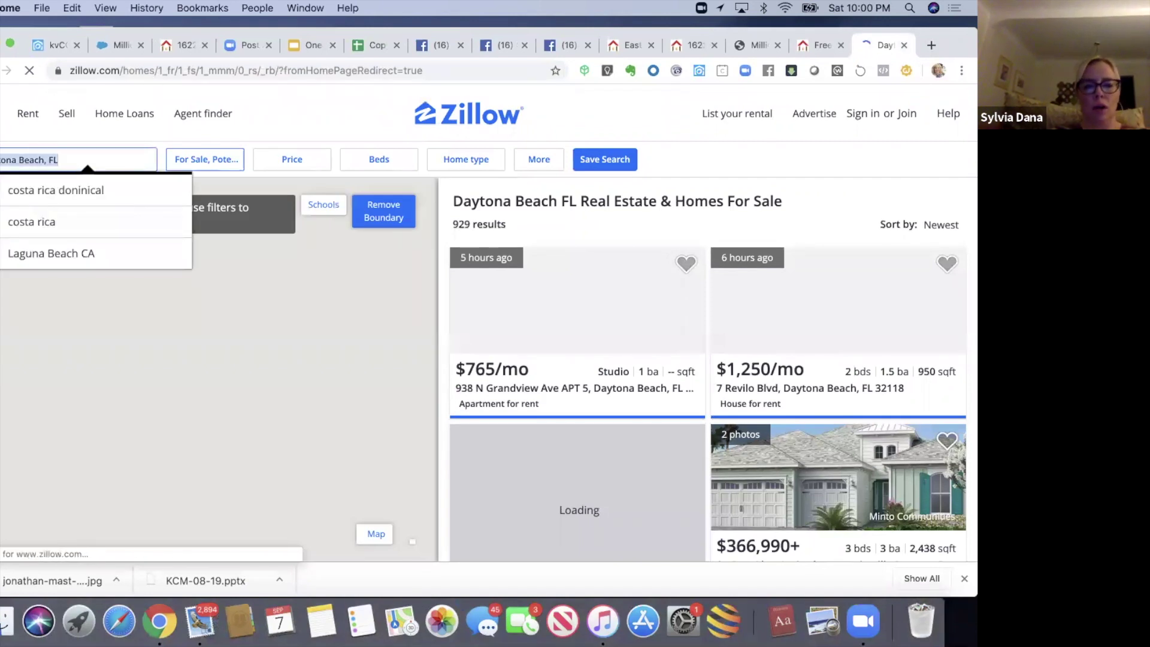
text(grand rapi)
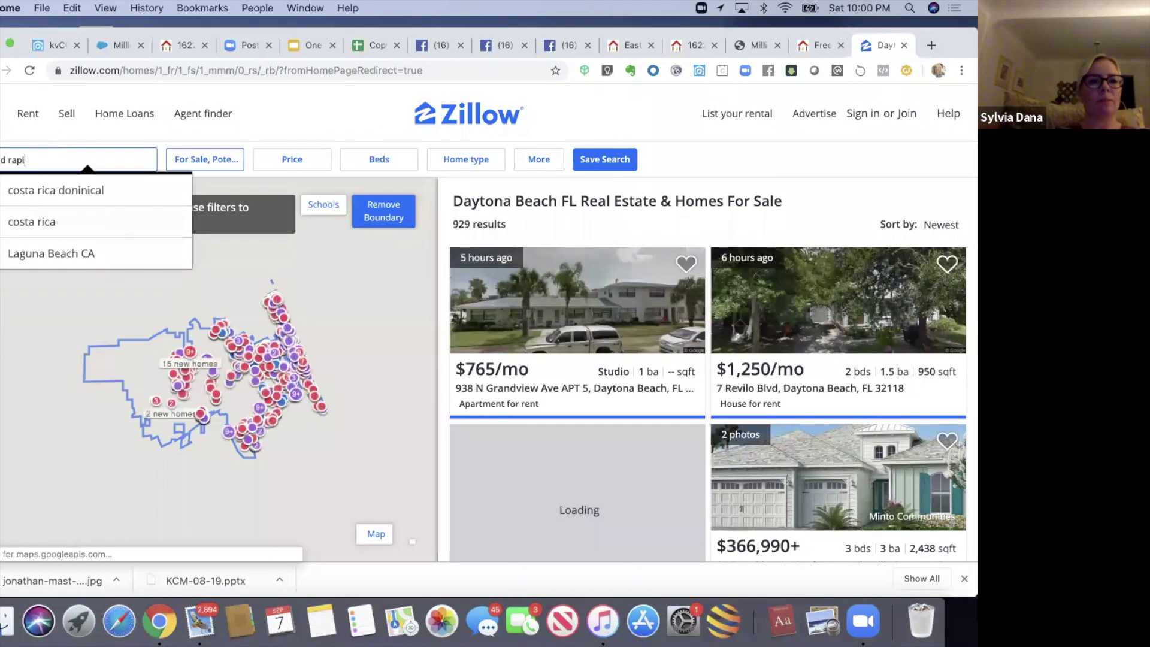
text(ds)
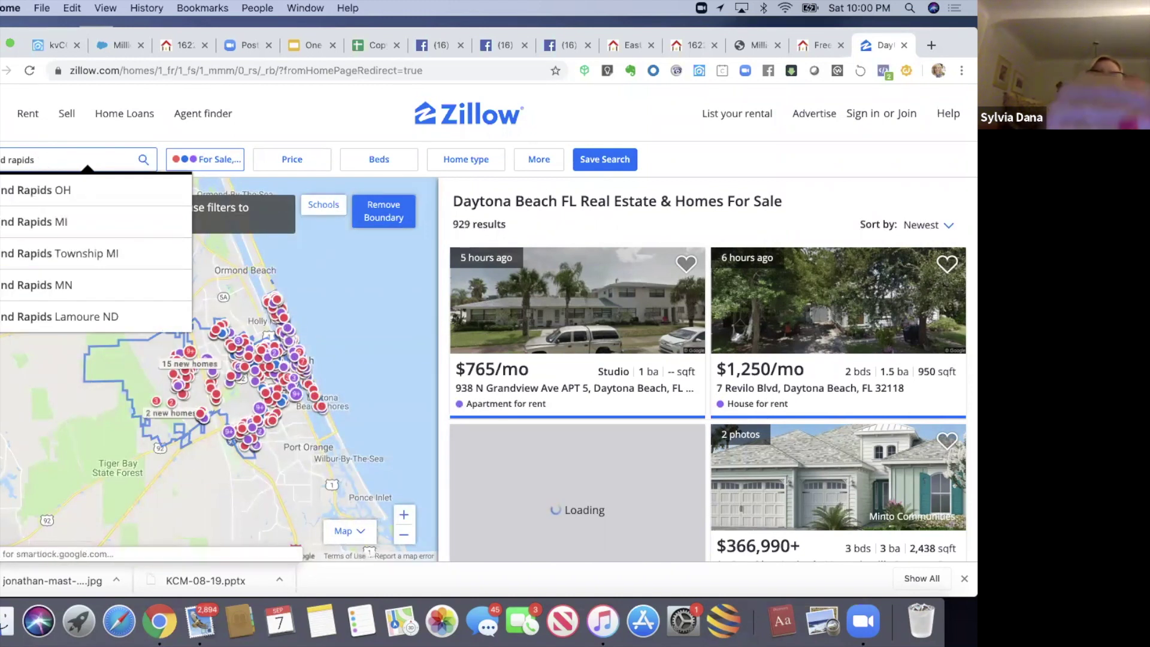
click(35, 226)
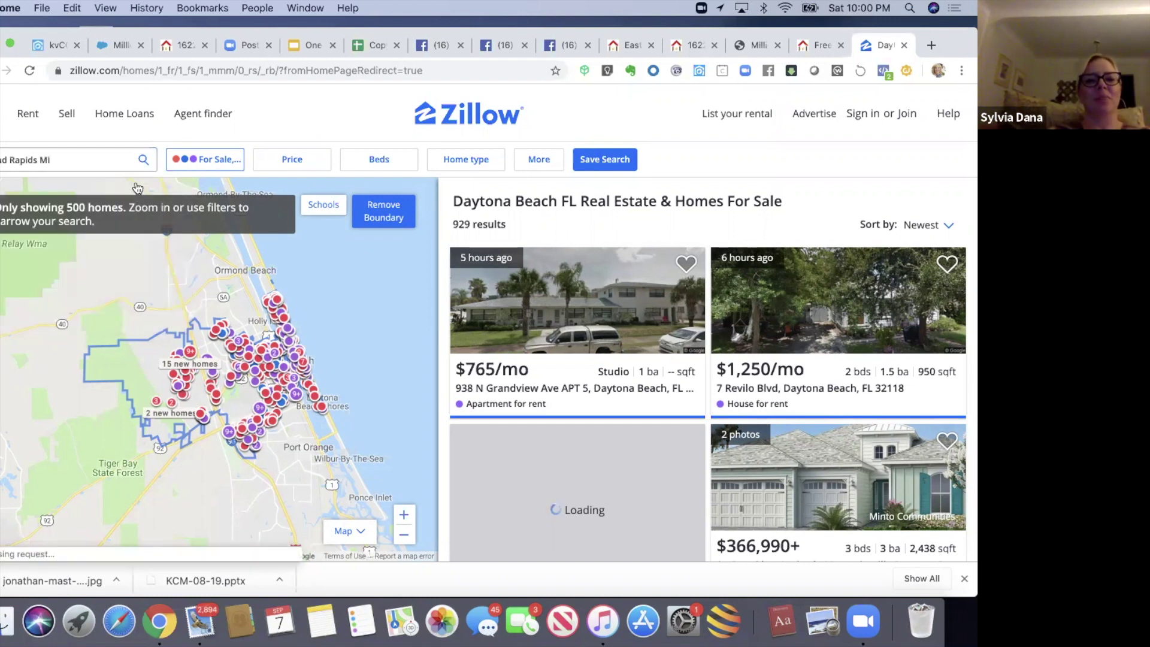
Uncheck For Rent and For Sale in the listing-type filter
click(218, 162)
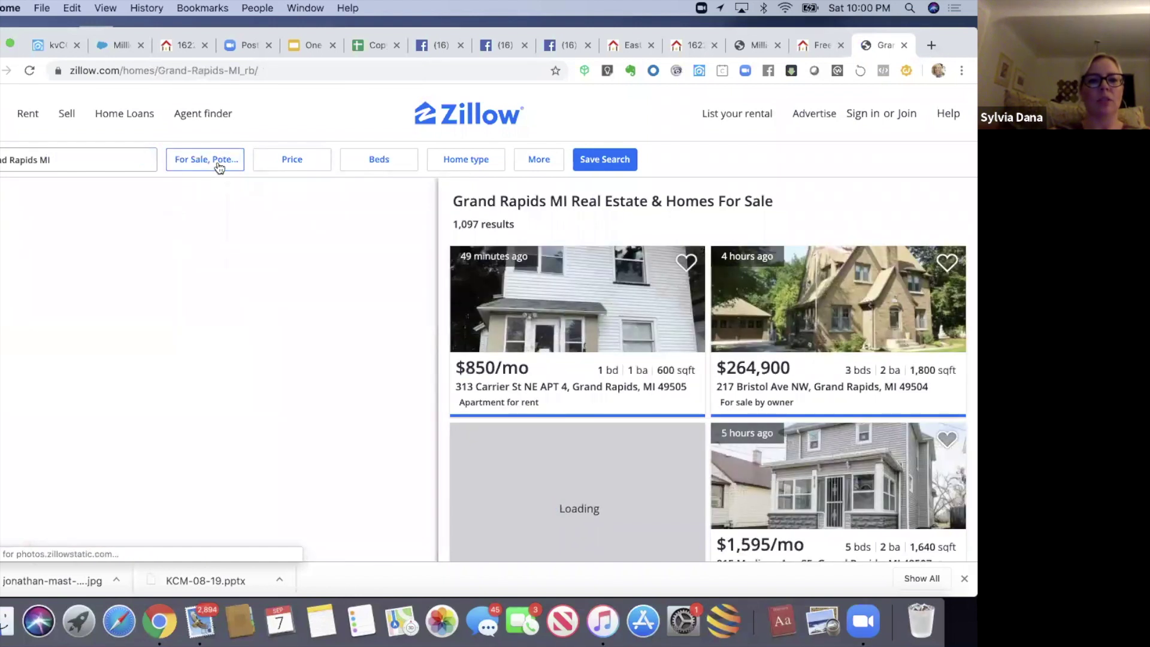
click(218, 163)
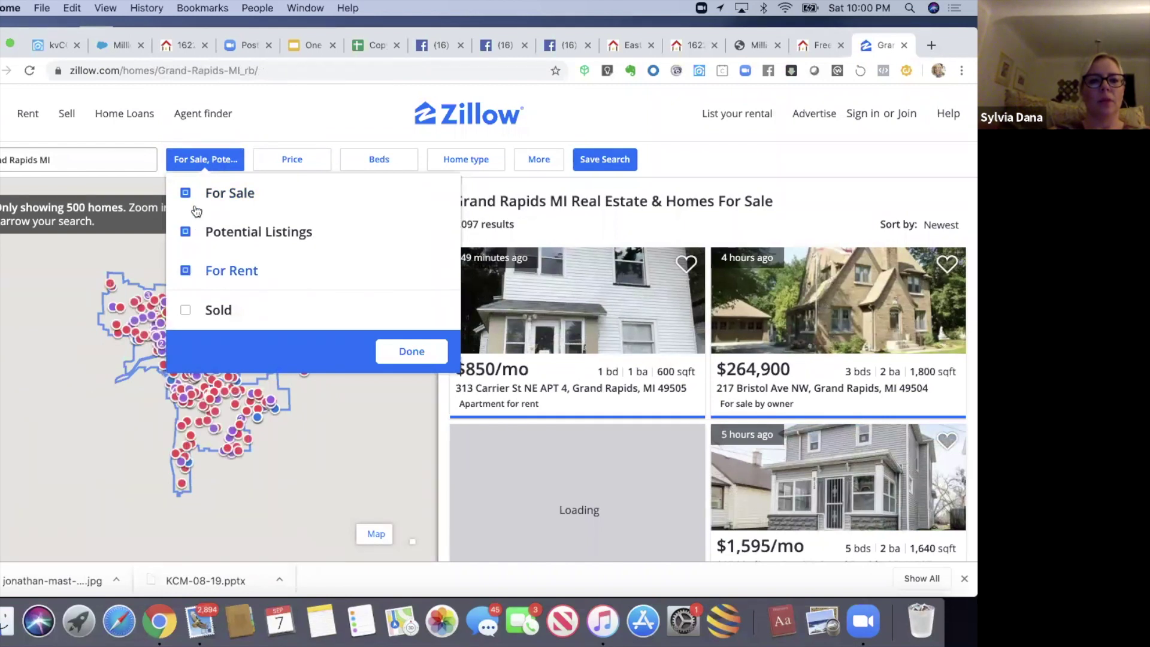
click(186, 274)
click(228, 195)
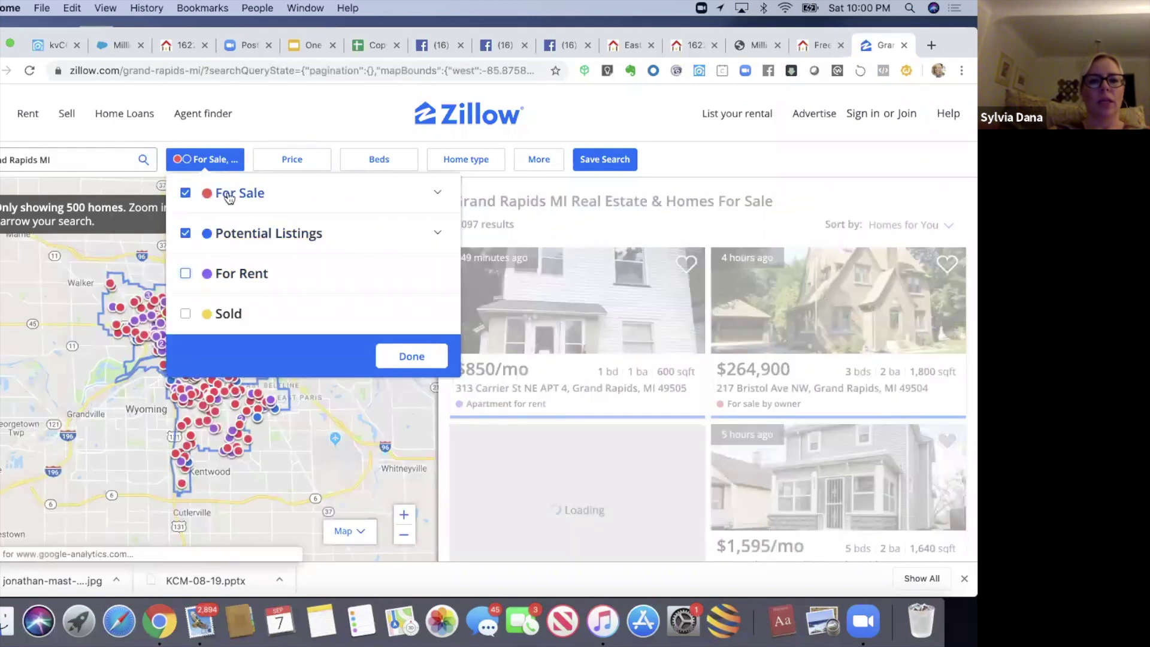
Under For Sale, leave only the By Owner sub-type checked
click(437, 194)
click(196, 257)
click(195, 257)
click(195, 232)
click(195, 282)
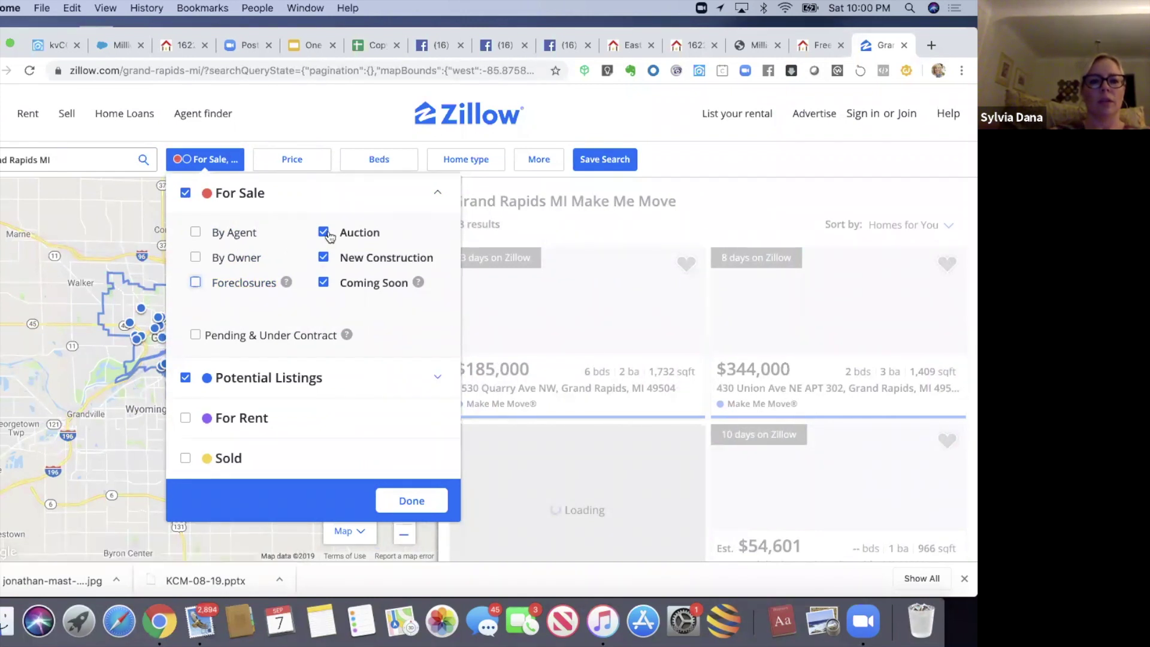
click(196, 258)
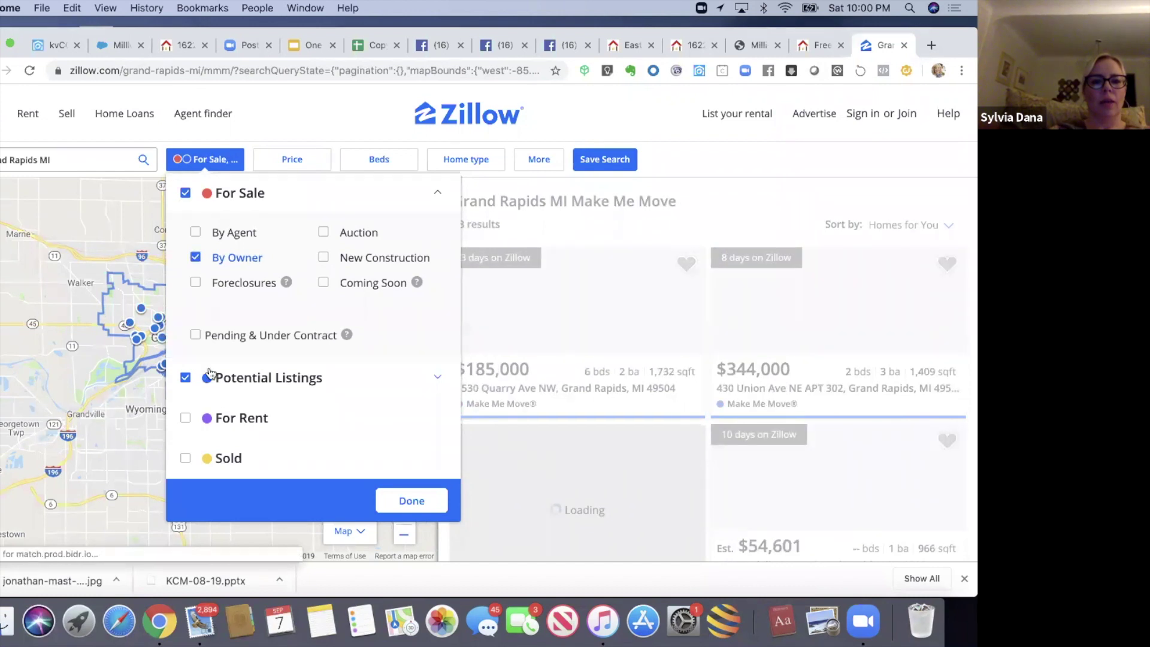
Keep only Make Me Move under Potential Listings and apply the filter, giving 47 results
click(419, 353)
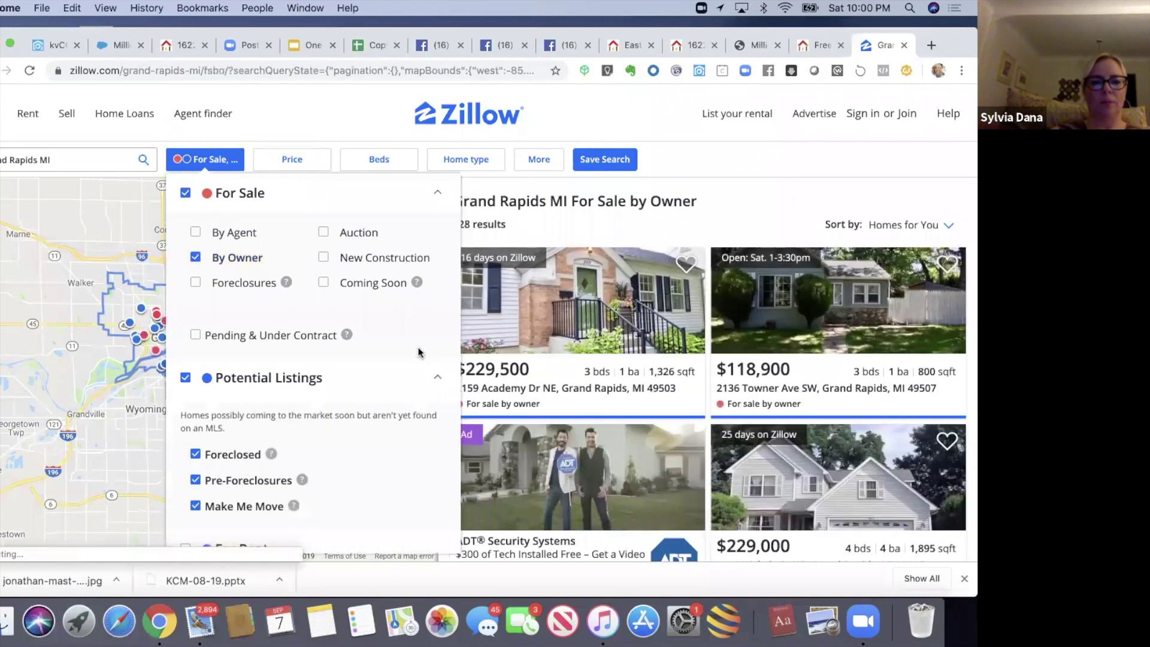
click(196, 455)
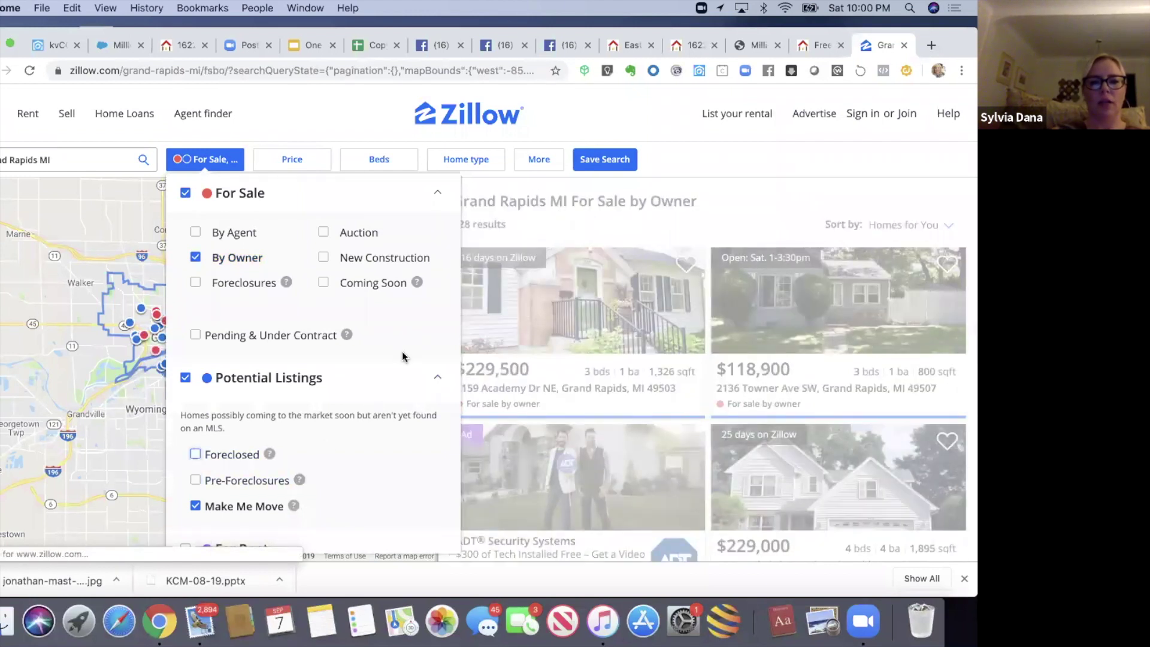
click(741, 168)
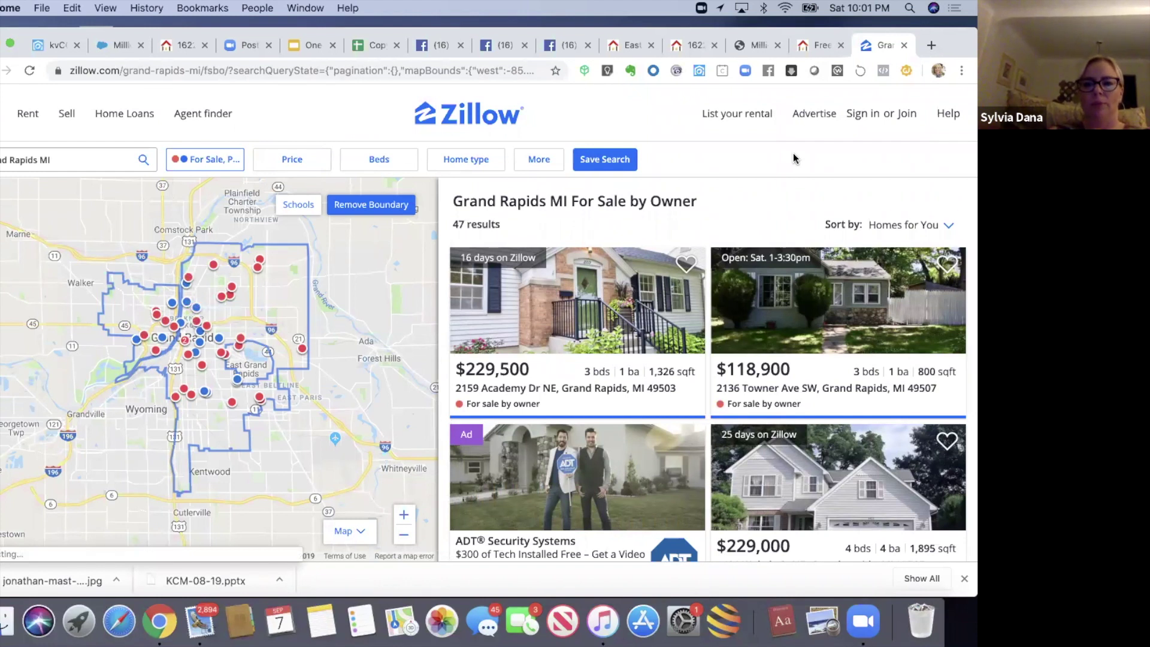
mouse_move(568, 328)
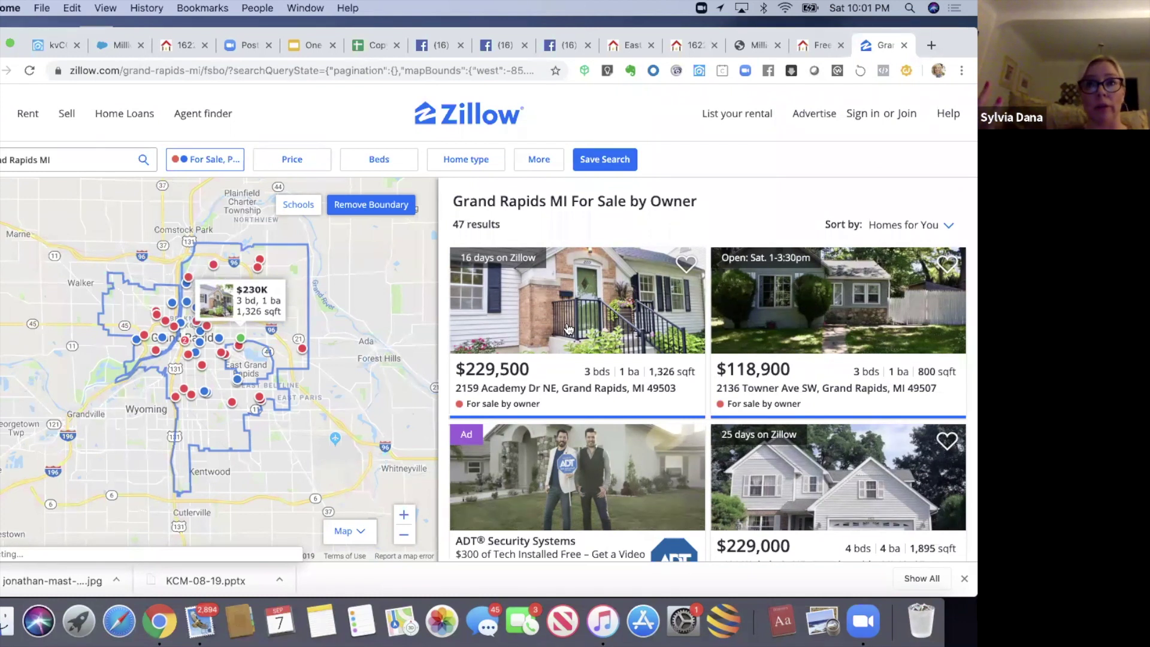
Open the $229,500 3-bed owner-listed home and select the property owner's phone number
click(551, 333)
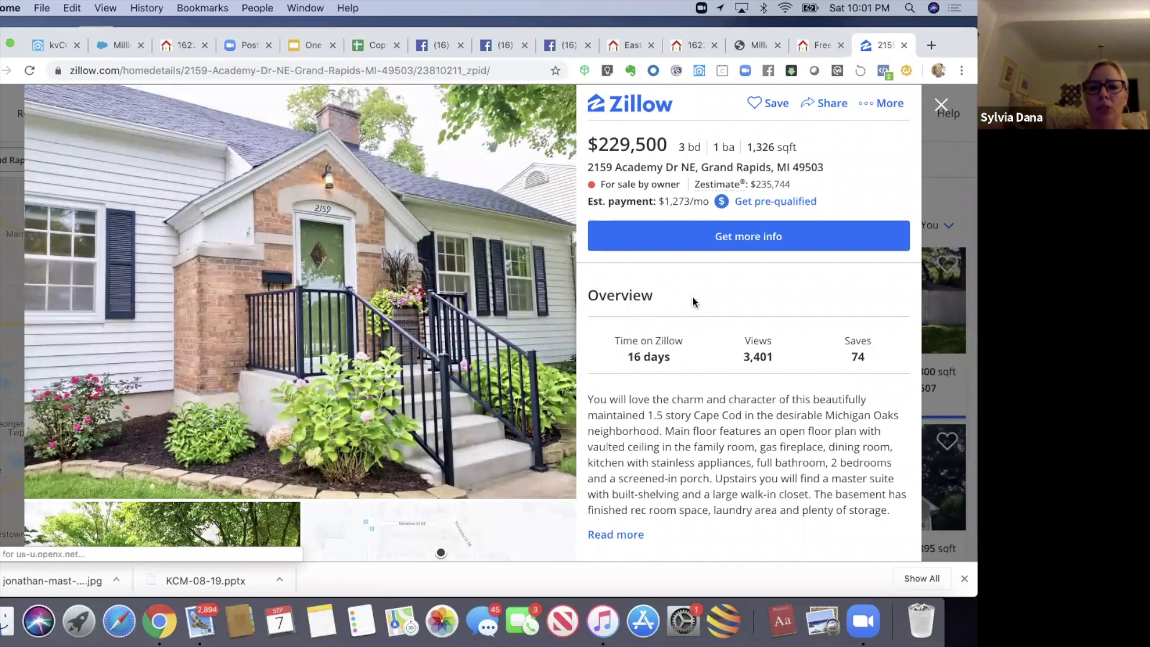
scroll(692, 296, down, 5)
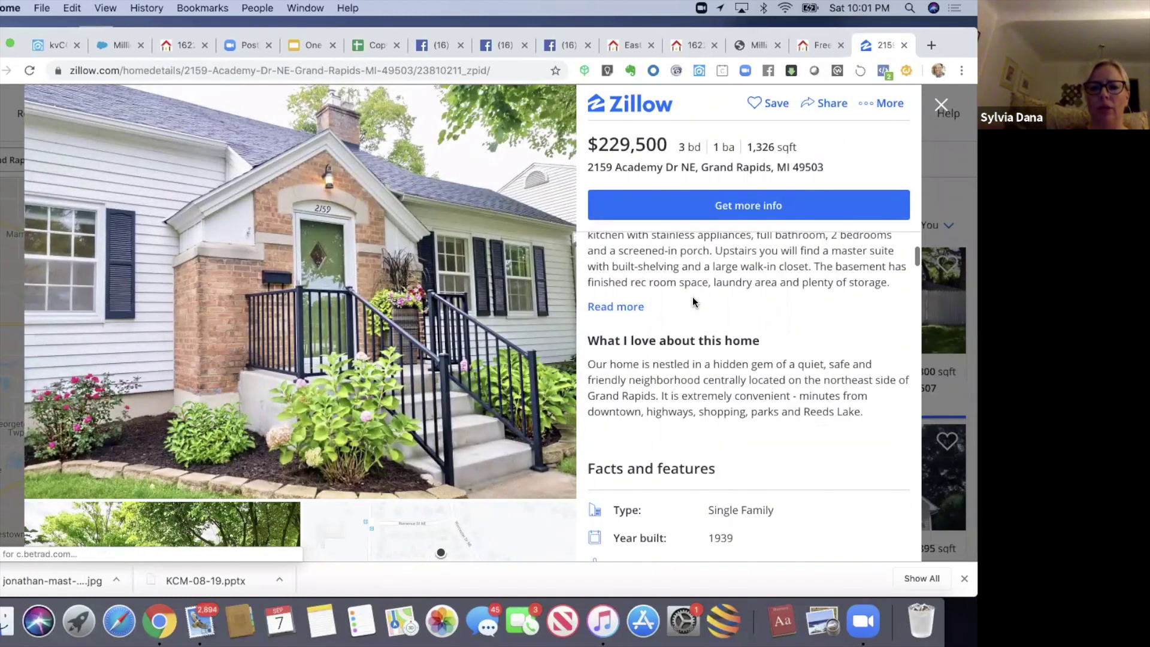
scroll(692, 297, down, 3)
scroll(692, 297, down, 1)
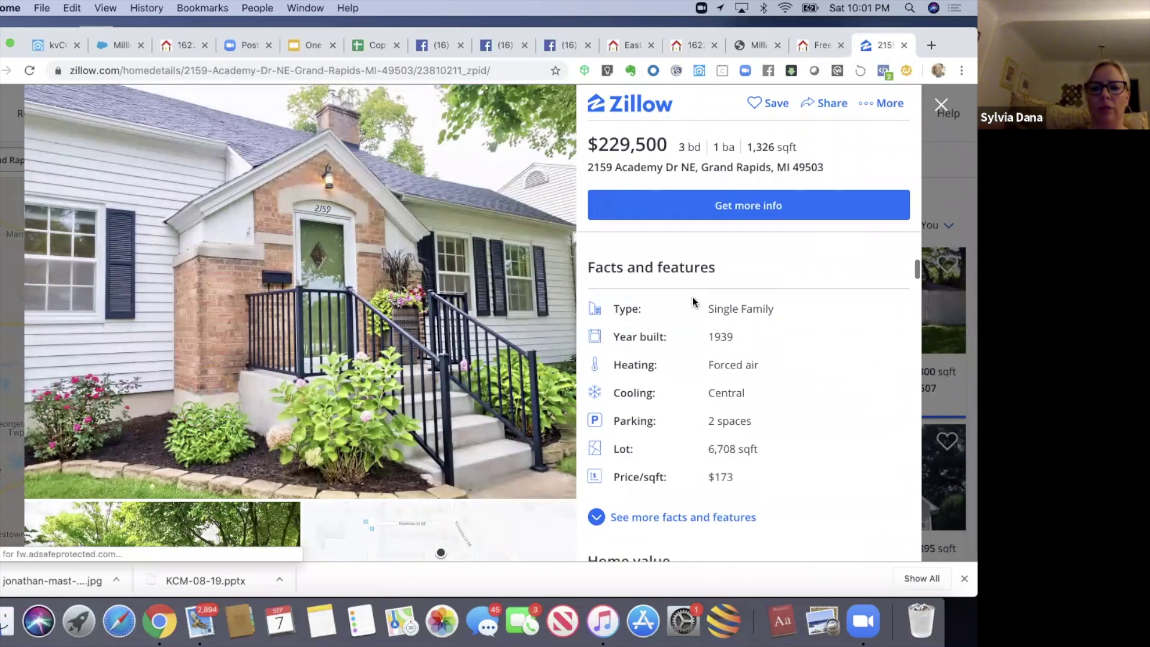
scroll(909, 440, down, 10)
scroll(908, 440, down, 8)
scroll(909, 440, down, 4)
scroll(909, 440, up, 3)
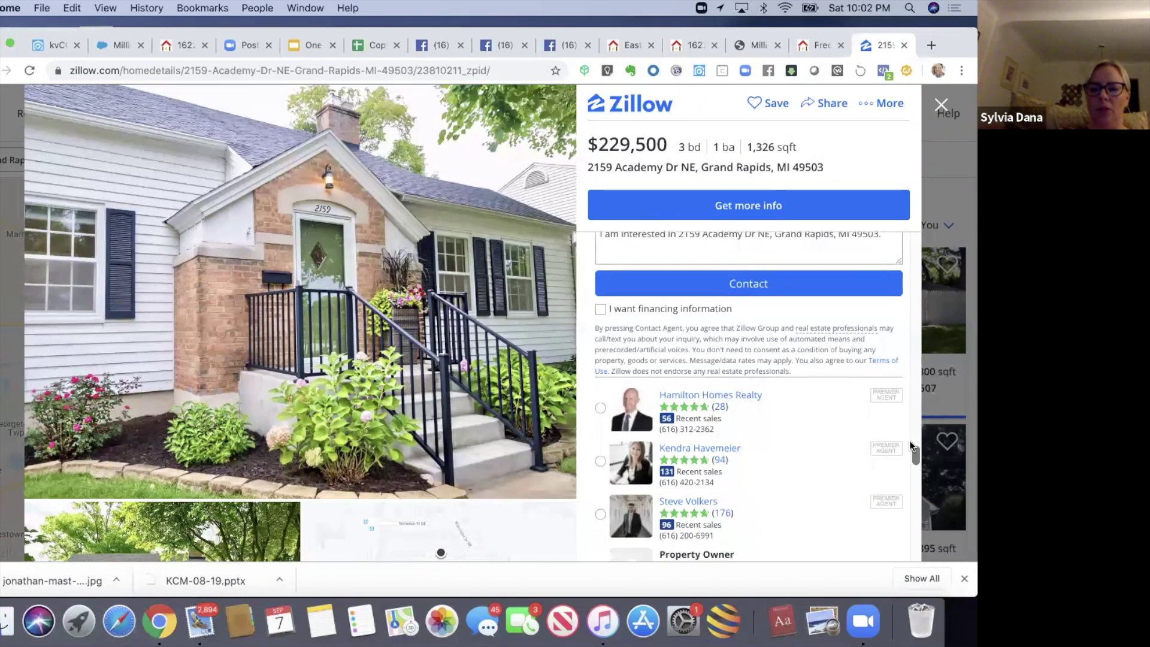
scroll(909, 440, up, 1)
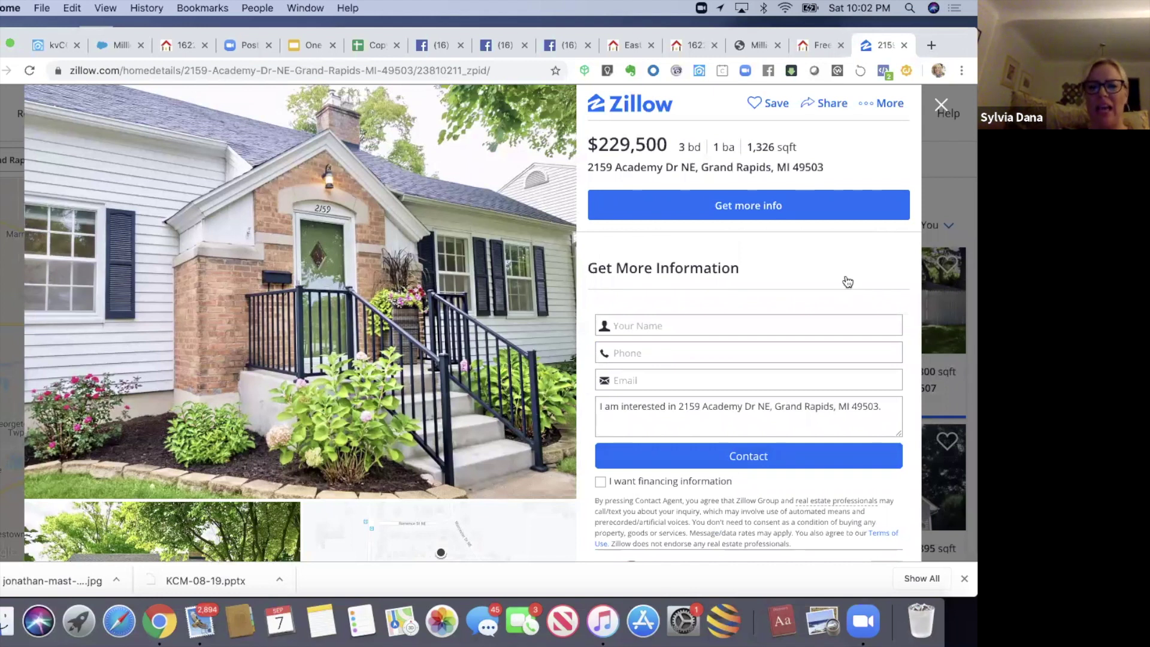
scroll(844, 274, down, 5)
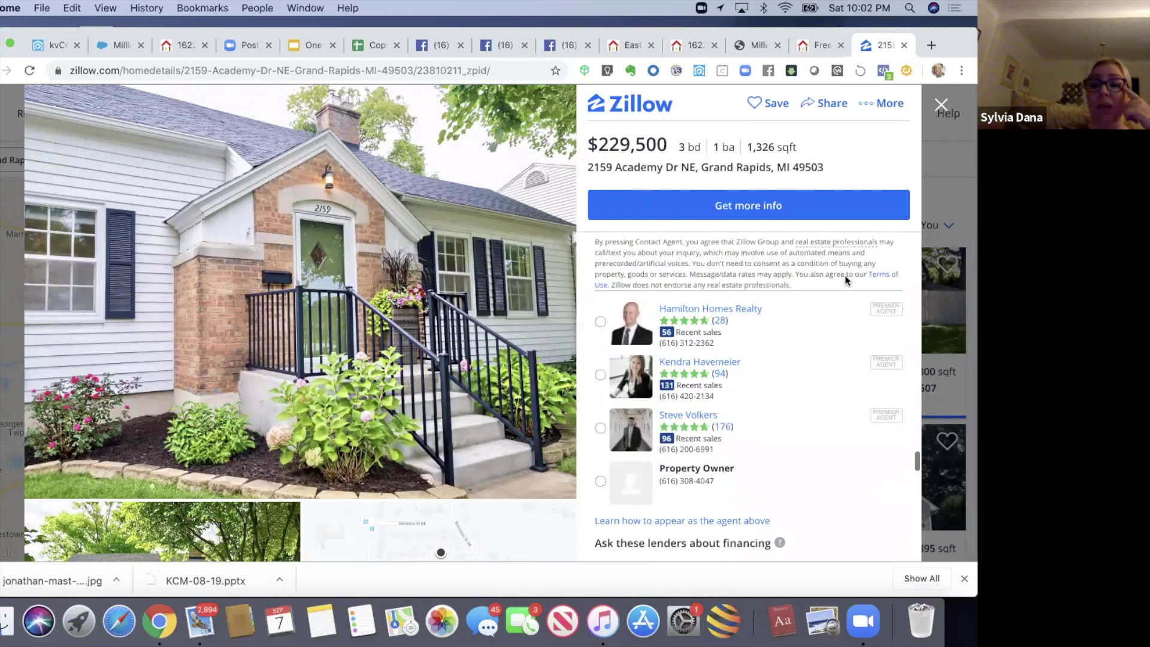
scroll(844, 275, down, 1)
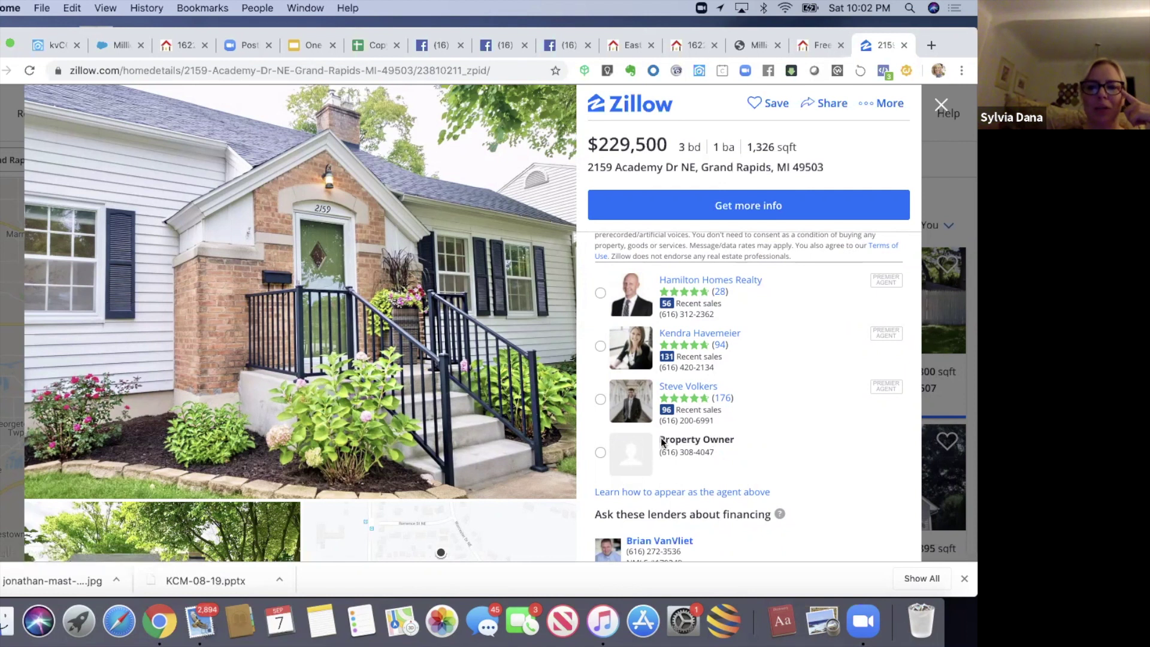
drag(658, 453, 759, 459)
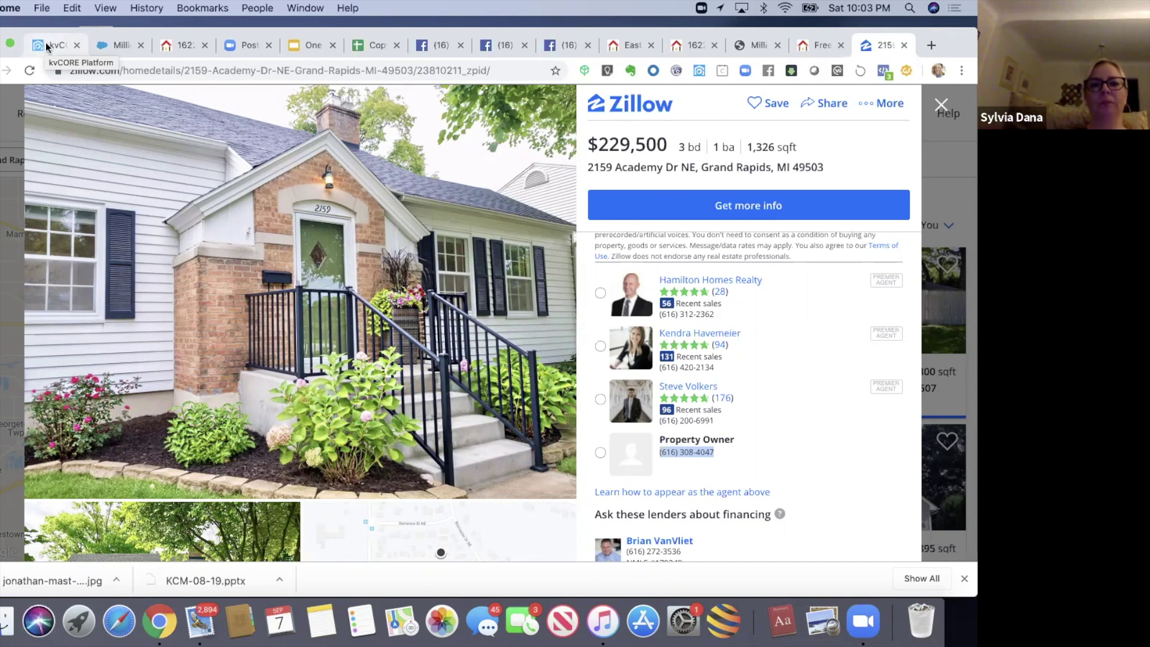
Return to the Tactic #5 'Write a Blog Post' slide and show the blog screenshot's link
click(305, 45)
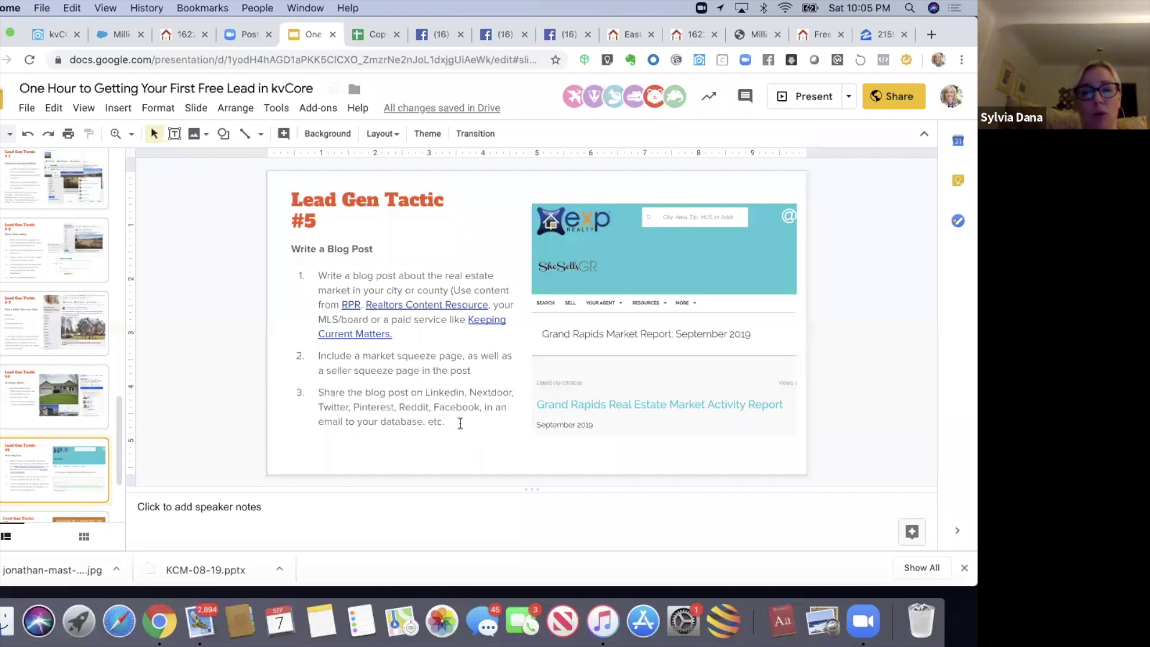
click(460, 423)
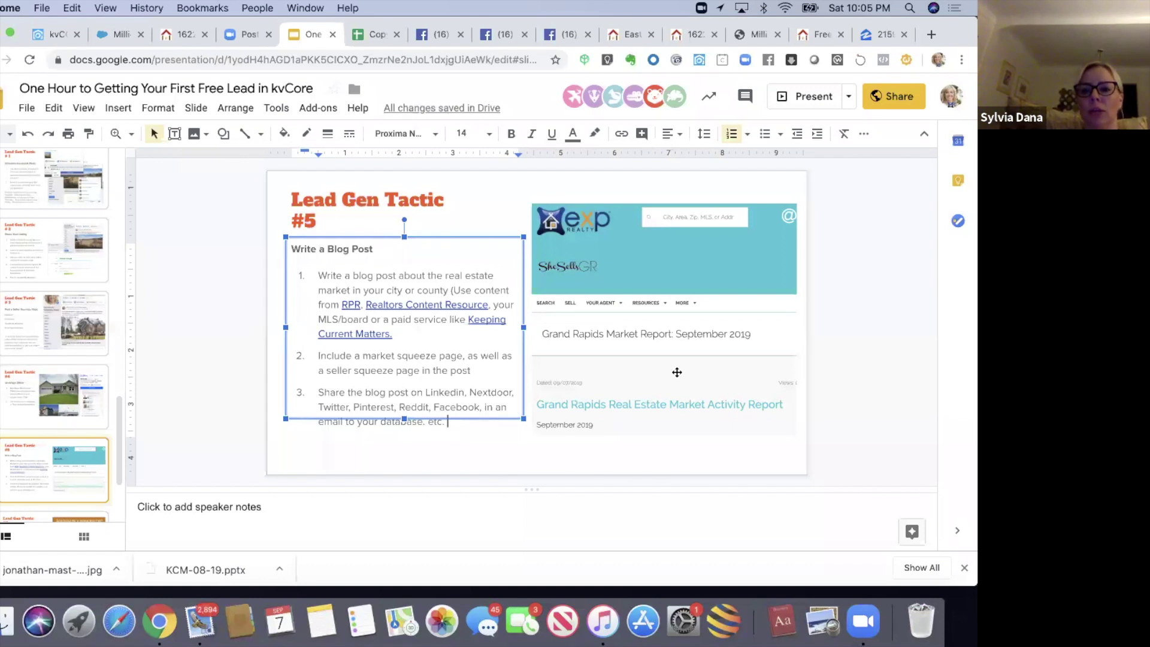
click(574, 468)
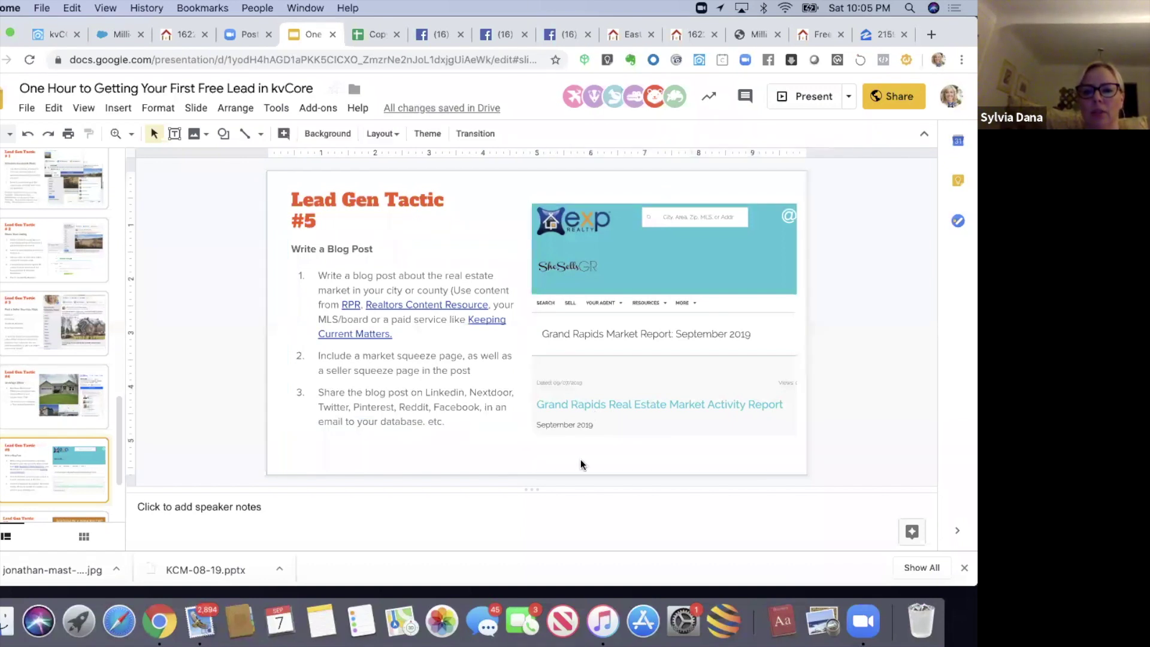
click(586, 412)
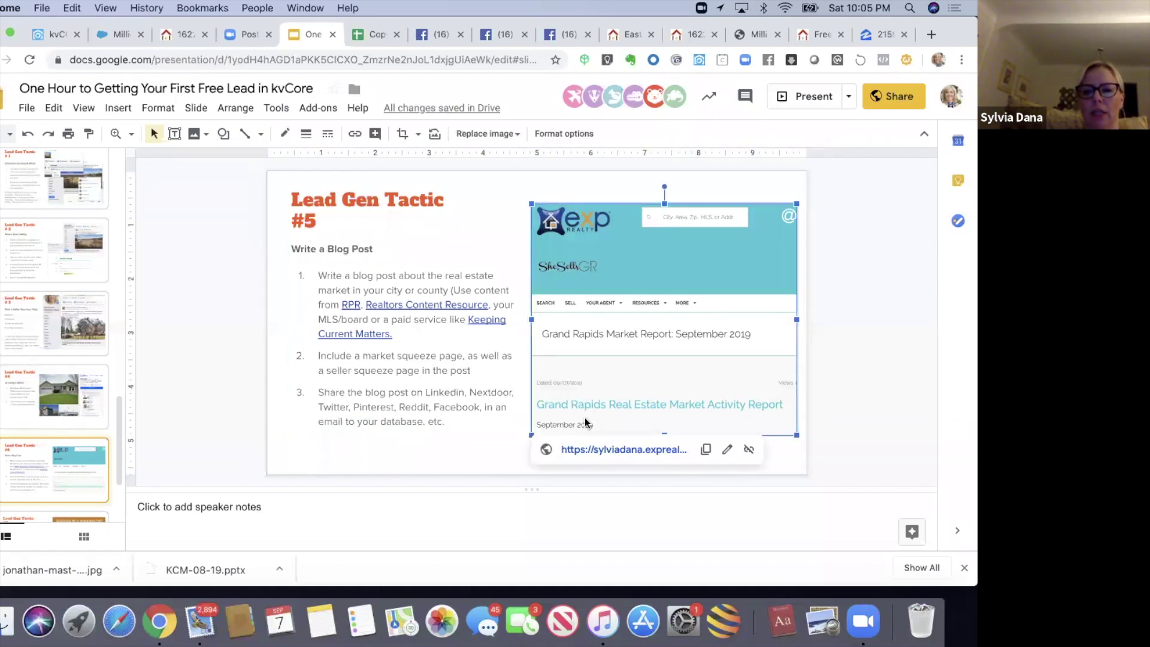
Open the Grand Rapids Market Report link in a new tab, move Chrome aside, and close Notes
click(577, 451)
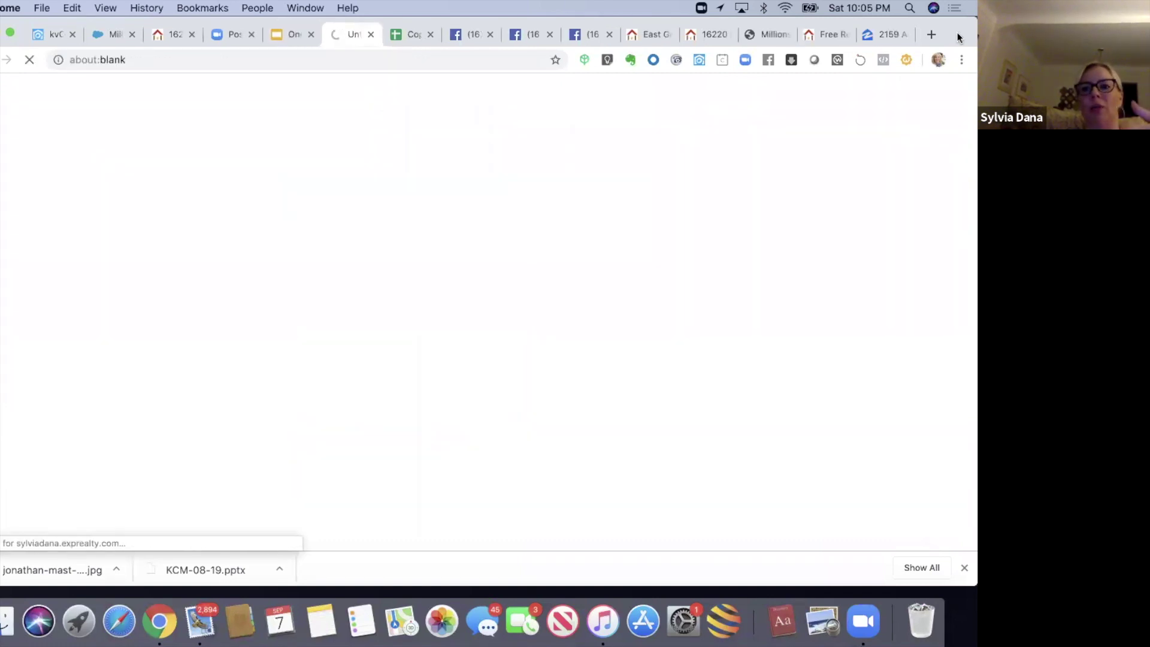
drag(956, 33, 958, 99)
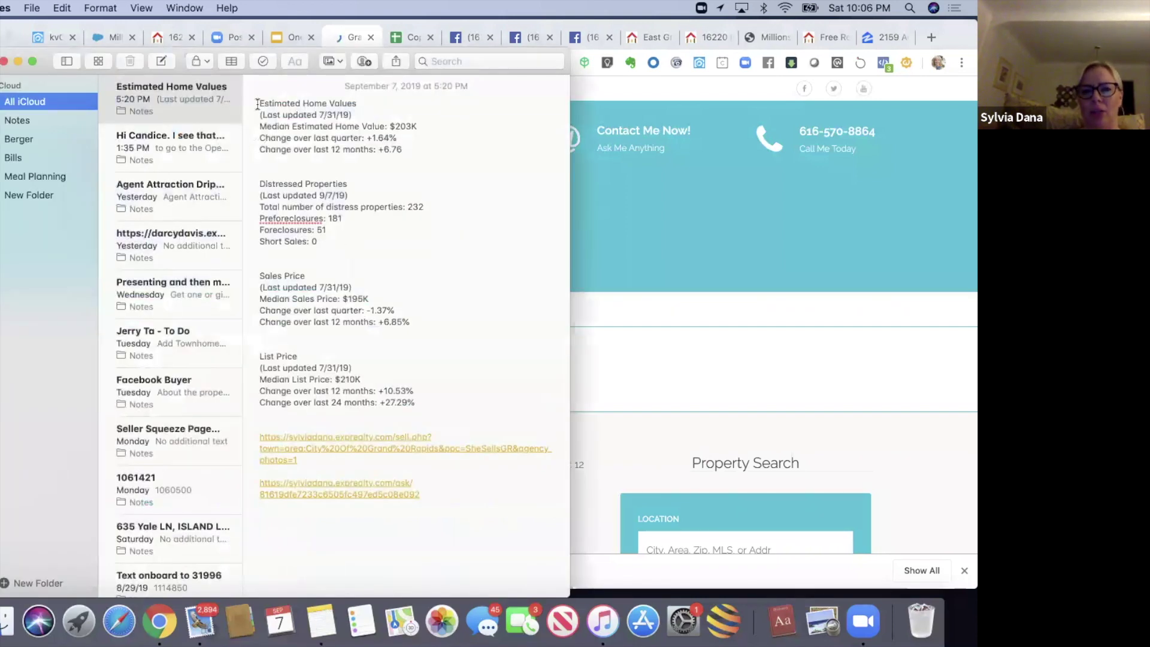
drag(291, 310, 297, 518)
click(297, 520)
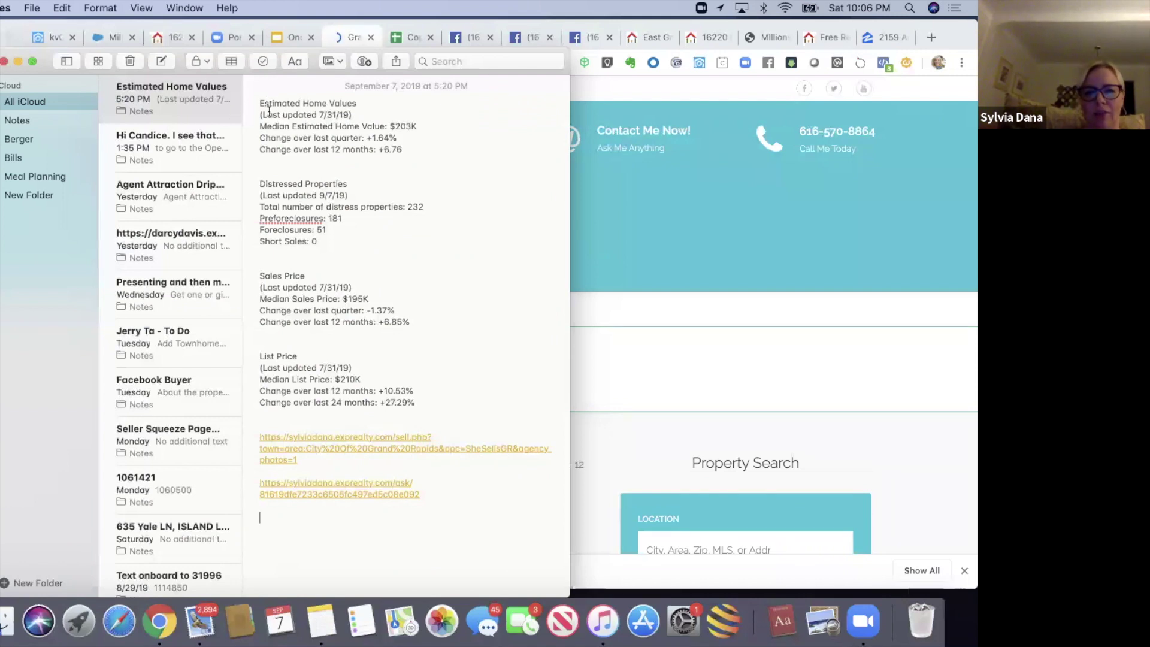
click(4, 61)
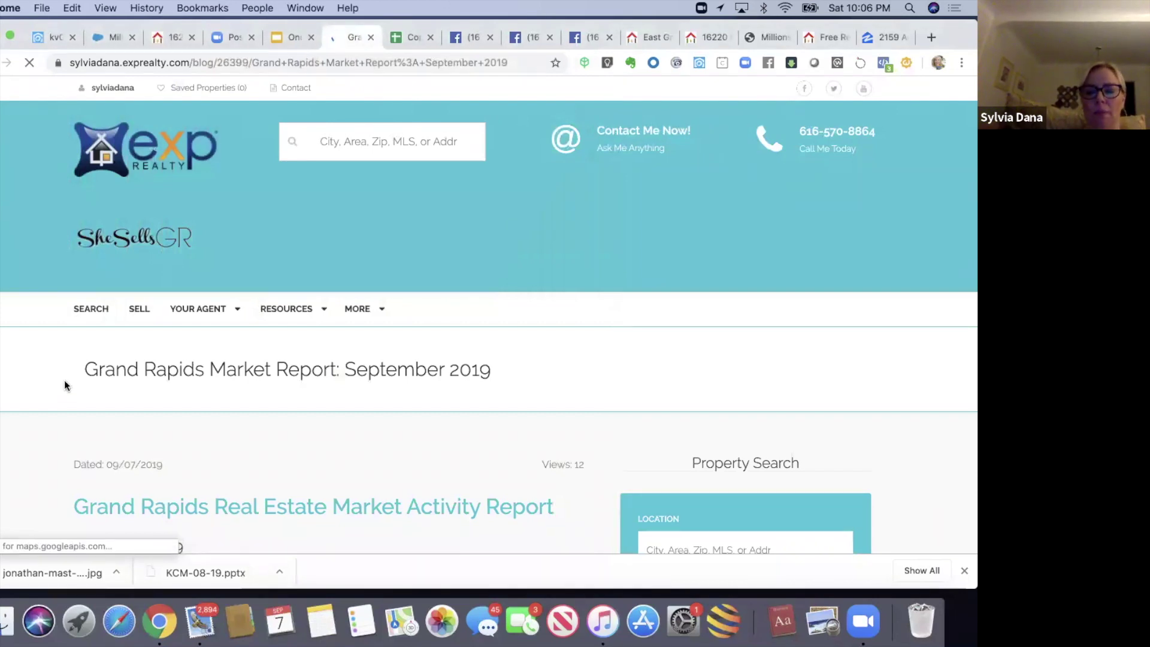
Scroll through the September 2019 Grand Rapids market statistics in the blog post
scroll(65, 382, down, 5)
scroll(63, 380, down, 4)
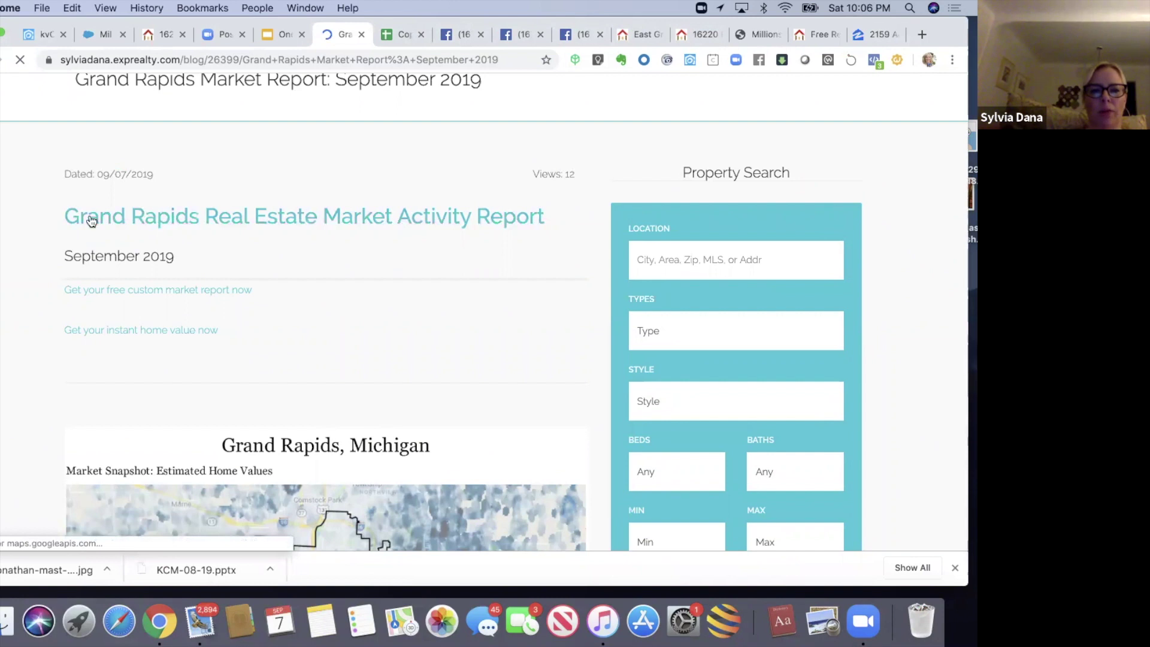
scroll(27, 230, down, 3)
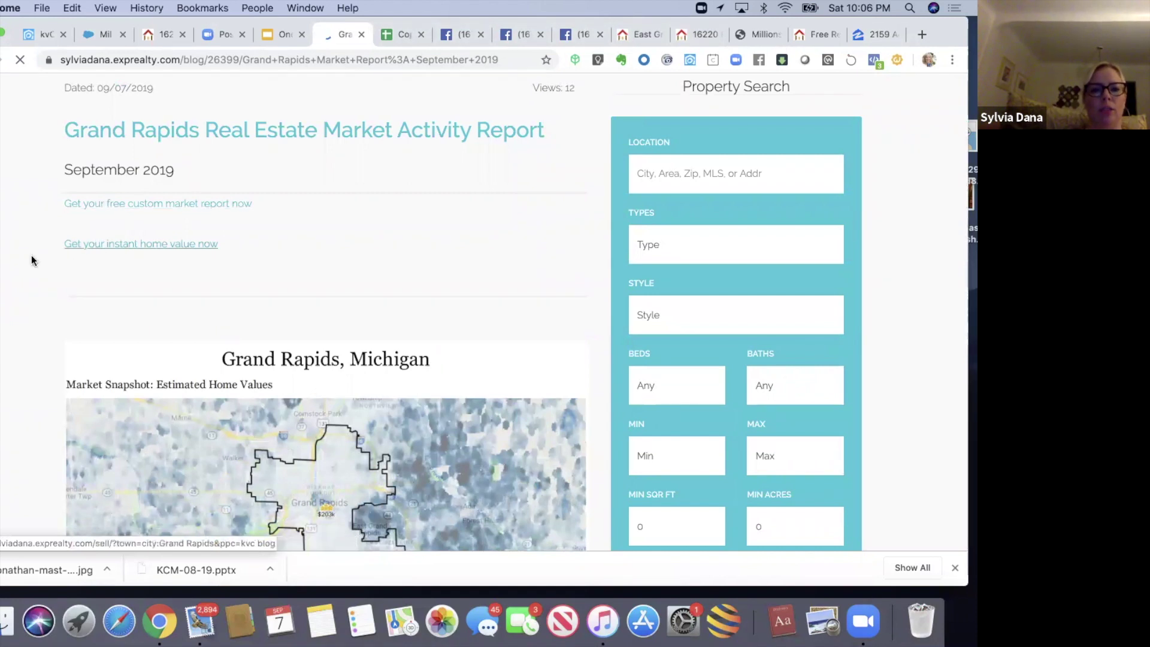
scroll(31, 261, down, 6)
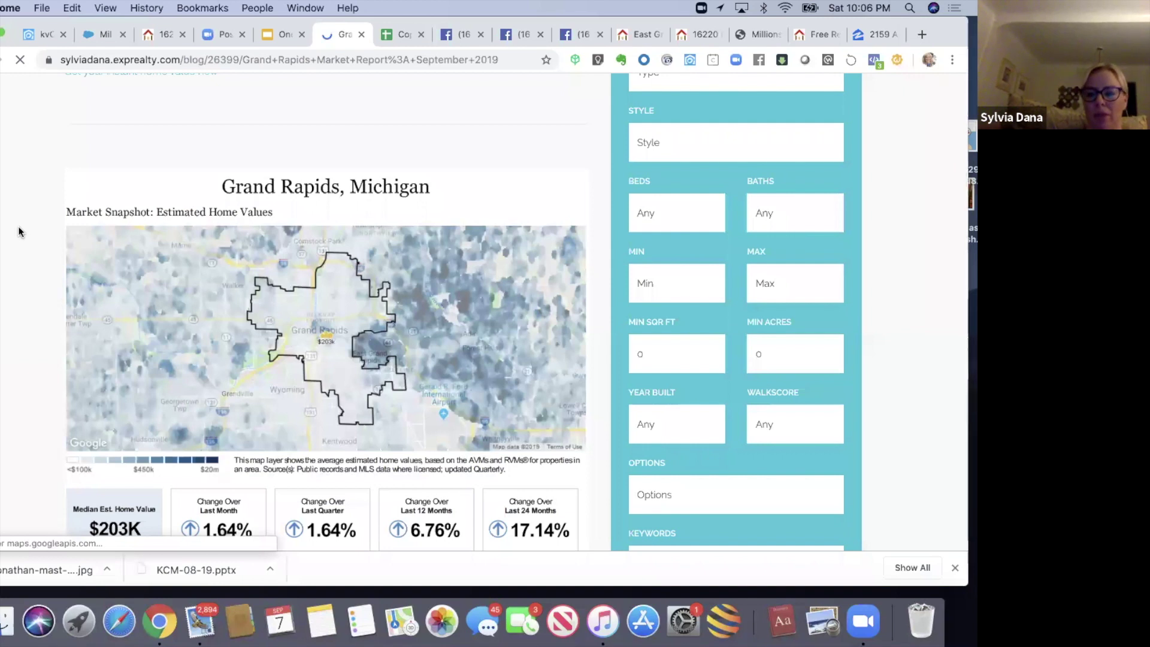
scroll(141, 124, down, 2)
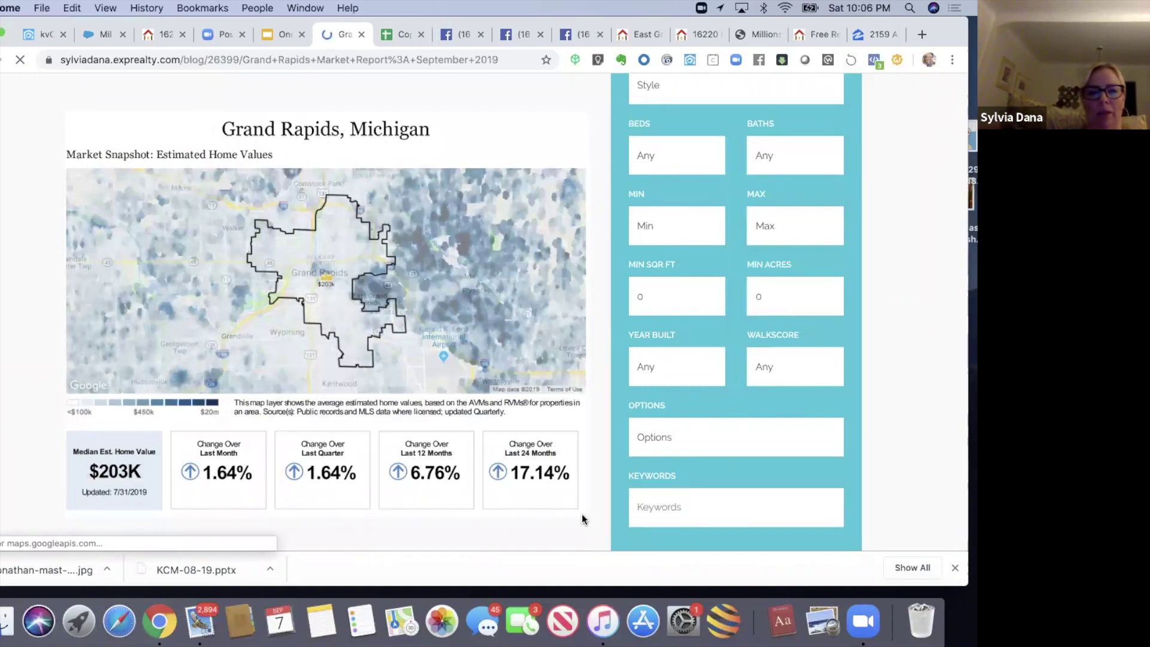
scroll(43, 393, down, 10)
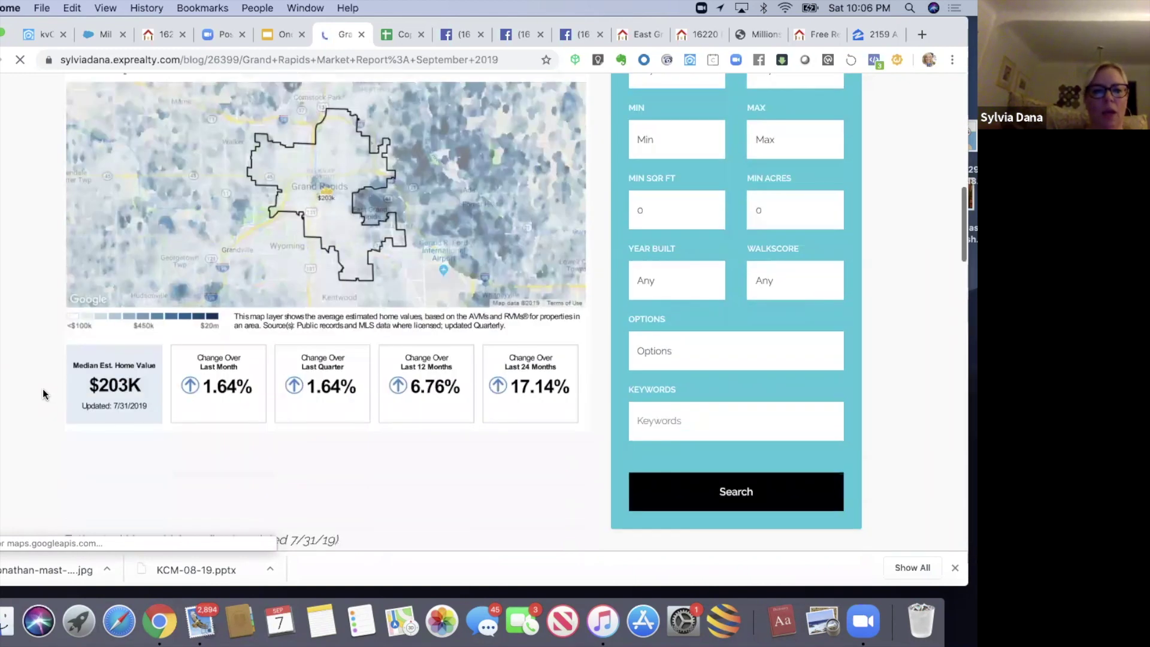
scroll(43, 390, down, 1)
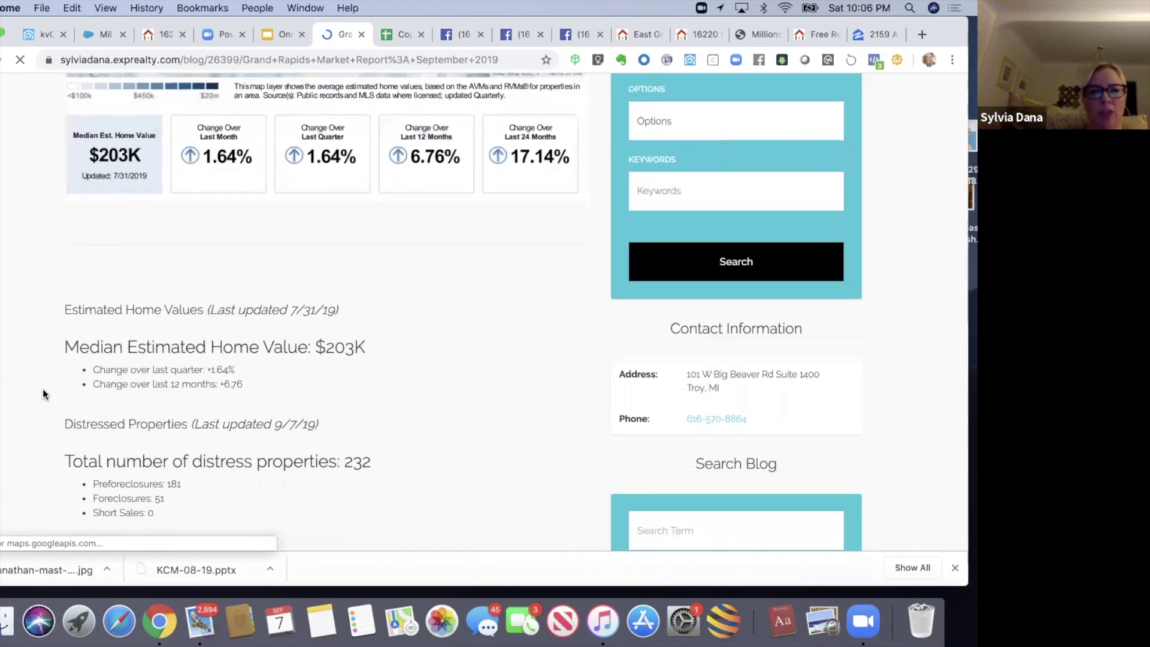
scroll(42, 389, down, 5)
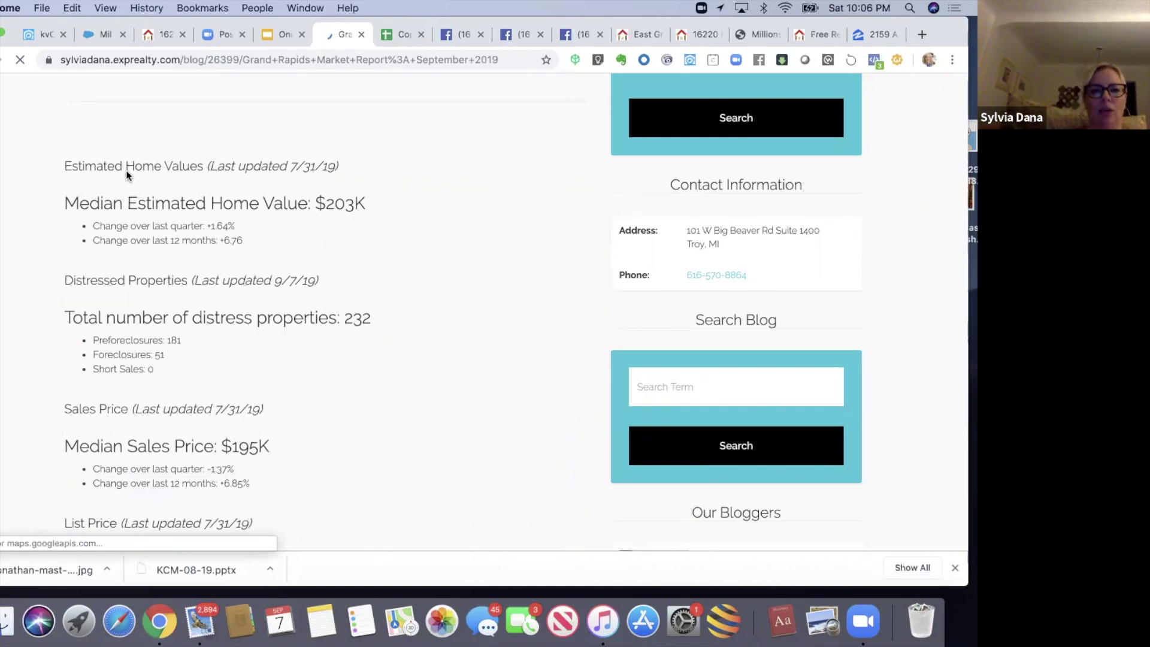
scroll(56, 207, down, 3)
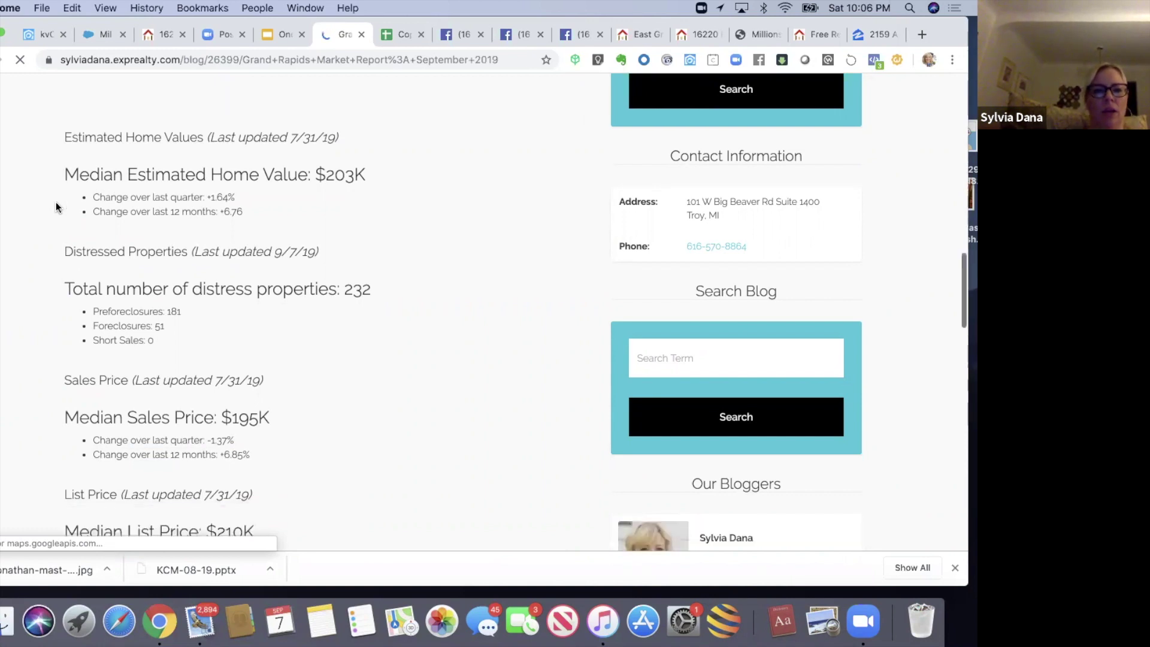
scroll(55, 204, down, 1)
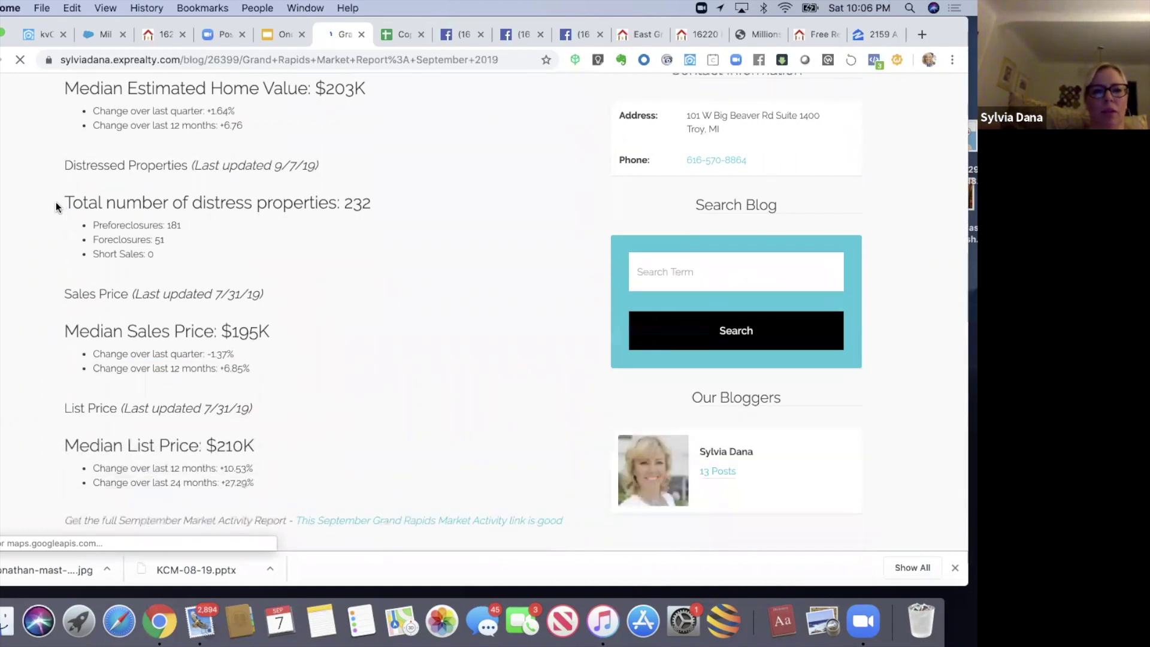
scroll(56, 204, down, 4)
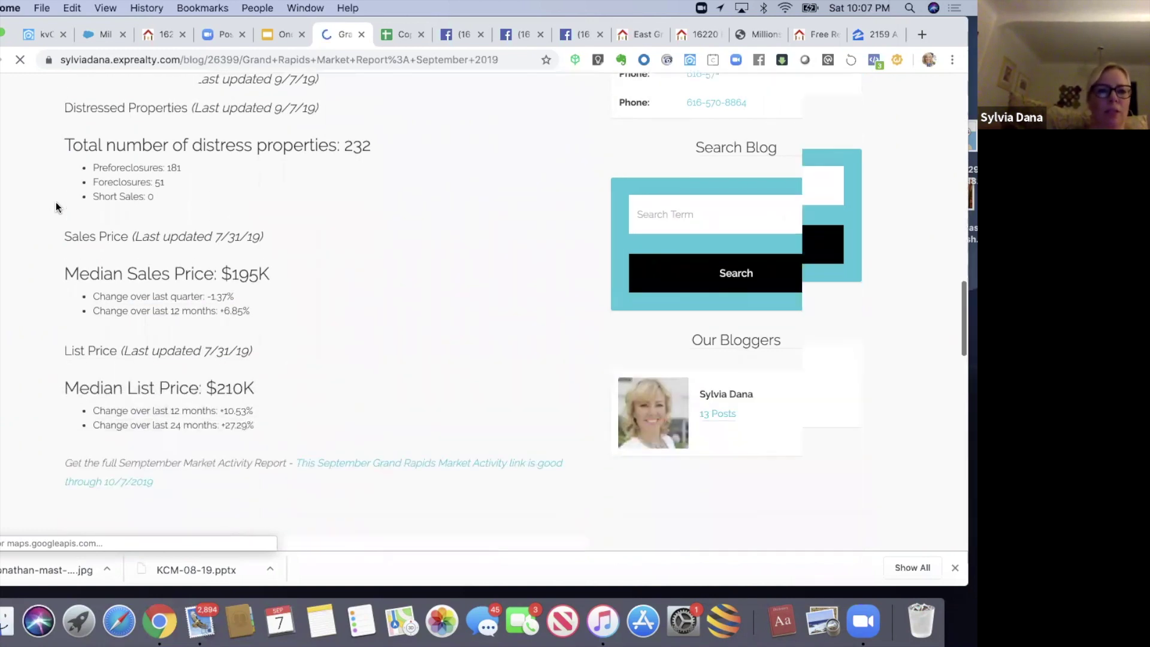
scroll(57, 206, down, 2)
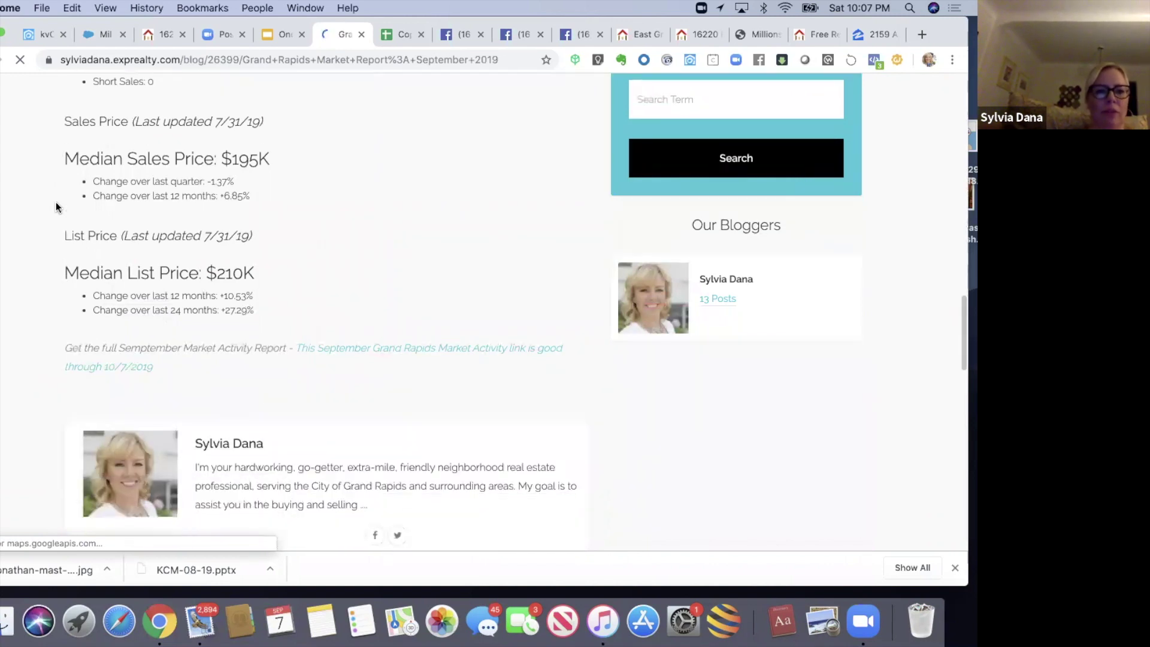
scroll(55, 206, down, 3)
scroll(55, 207, up, 12)
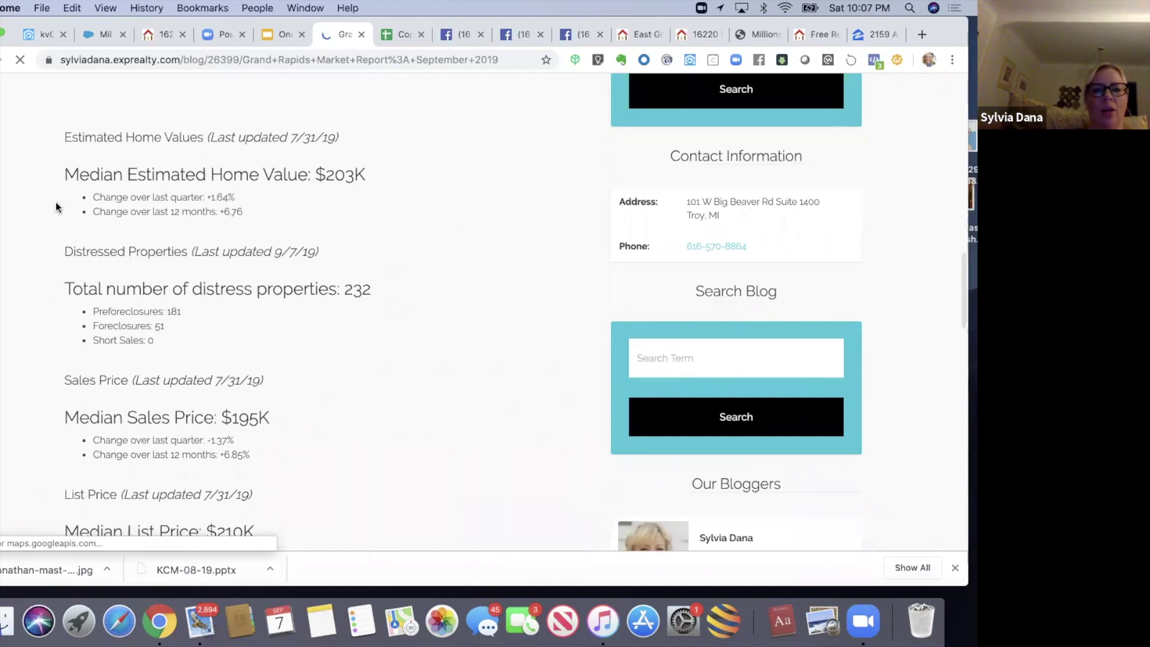
scroll(56, 203, down, 10)
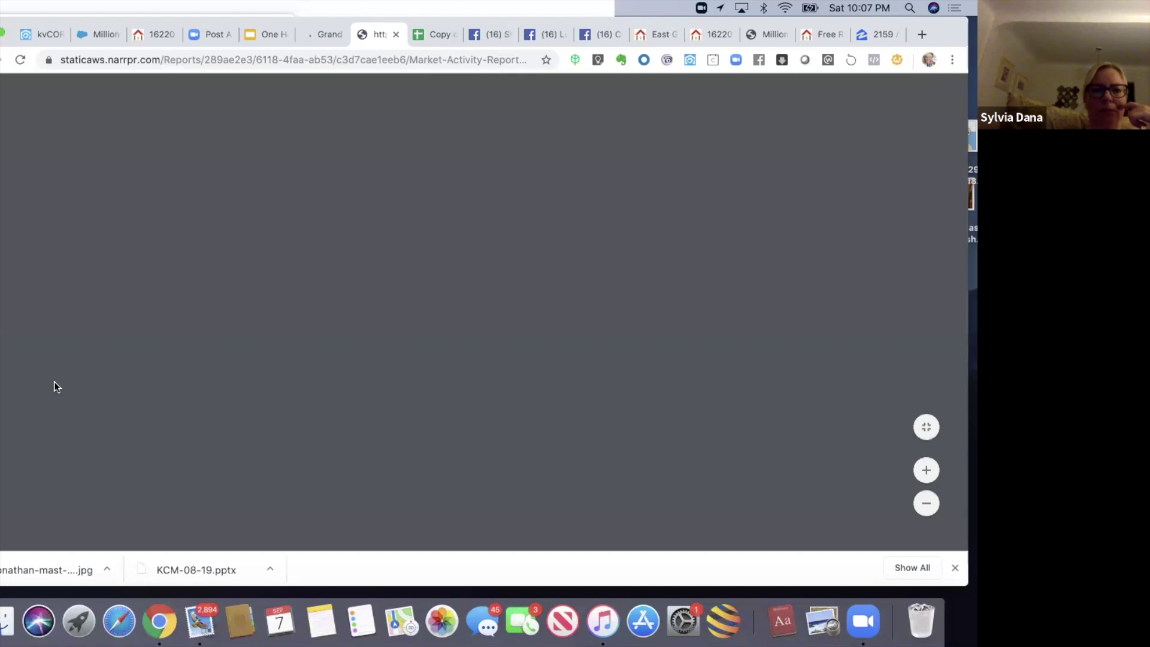
Scroll the RPR report to page 7's stats table, then switch back to the Tactic #6 slide
scroll(54, 386, down, 3)
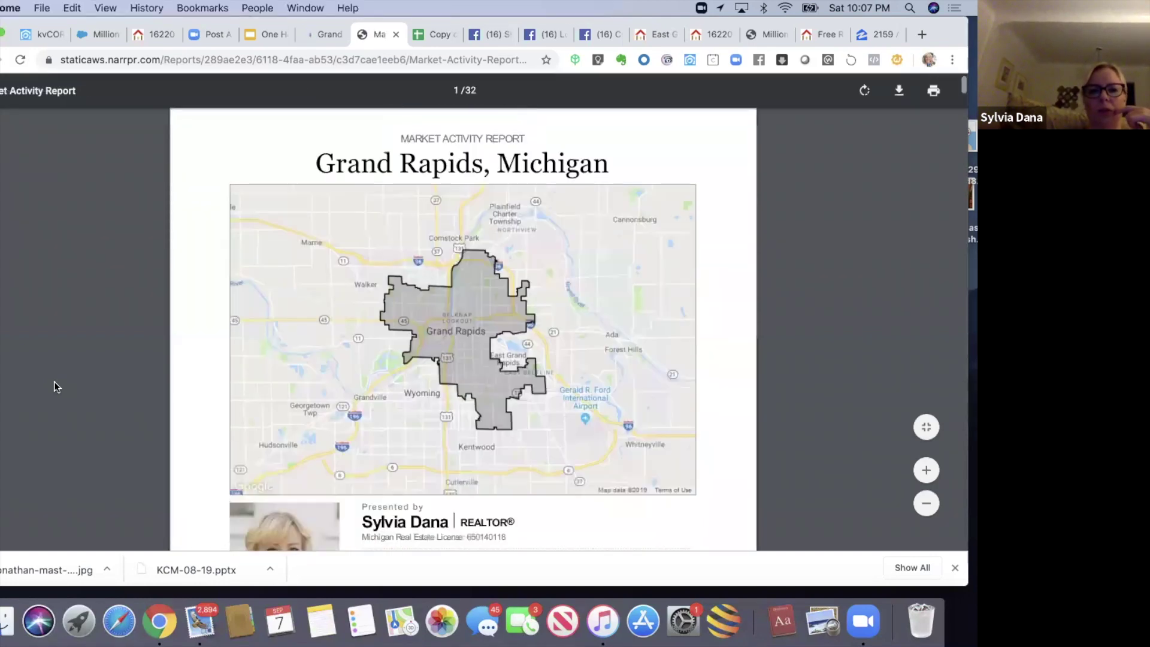
scroll(54, 382, down, 6)
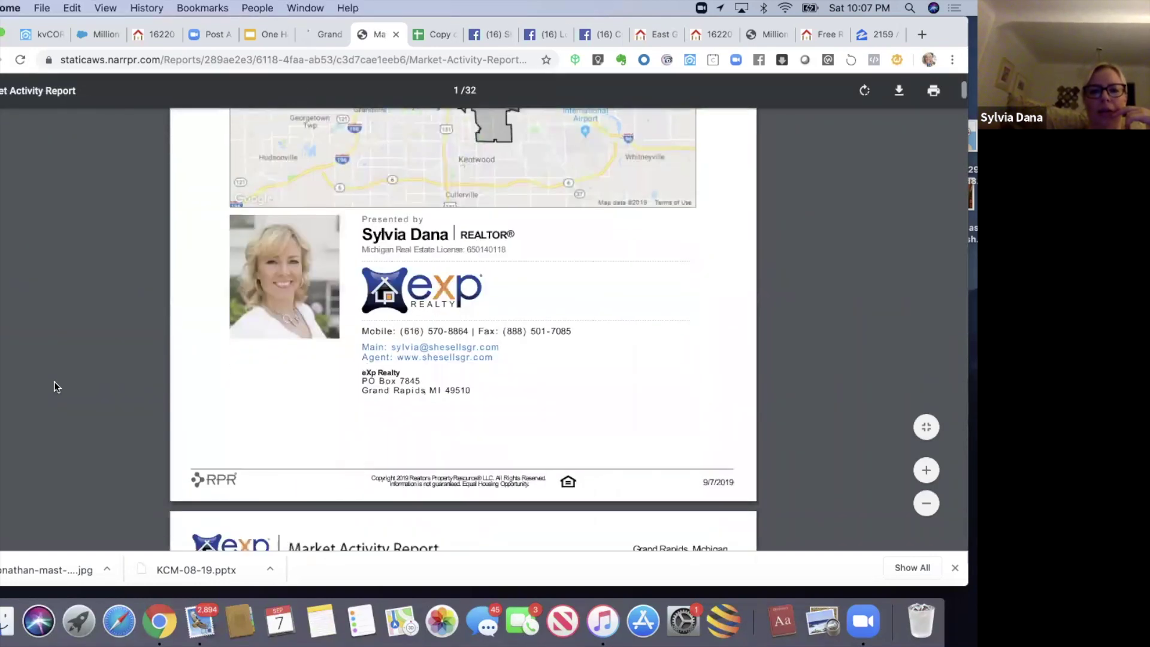
scroll(54, 386, down, 8)
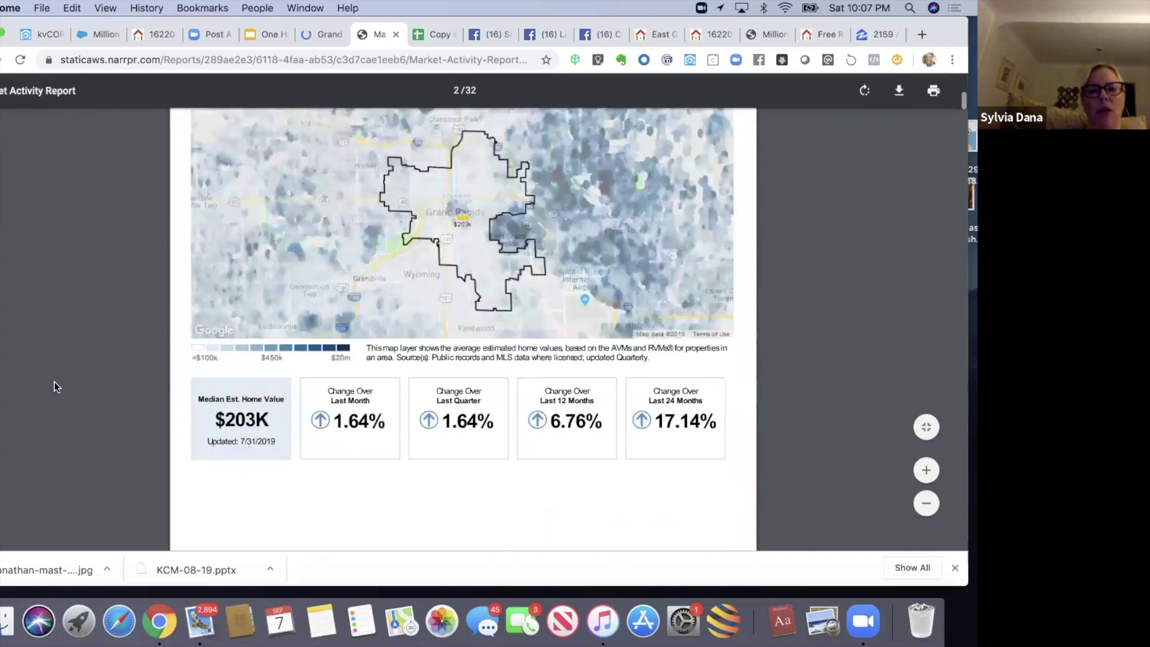
scroll(53, 386, down, 10)
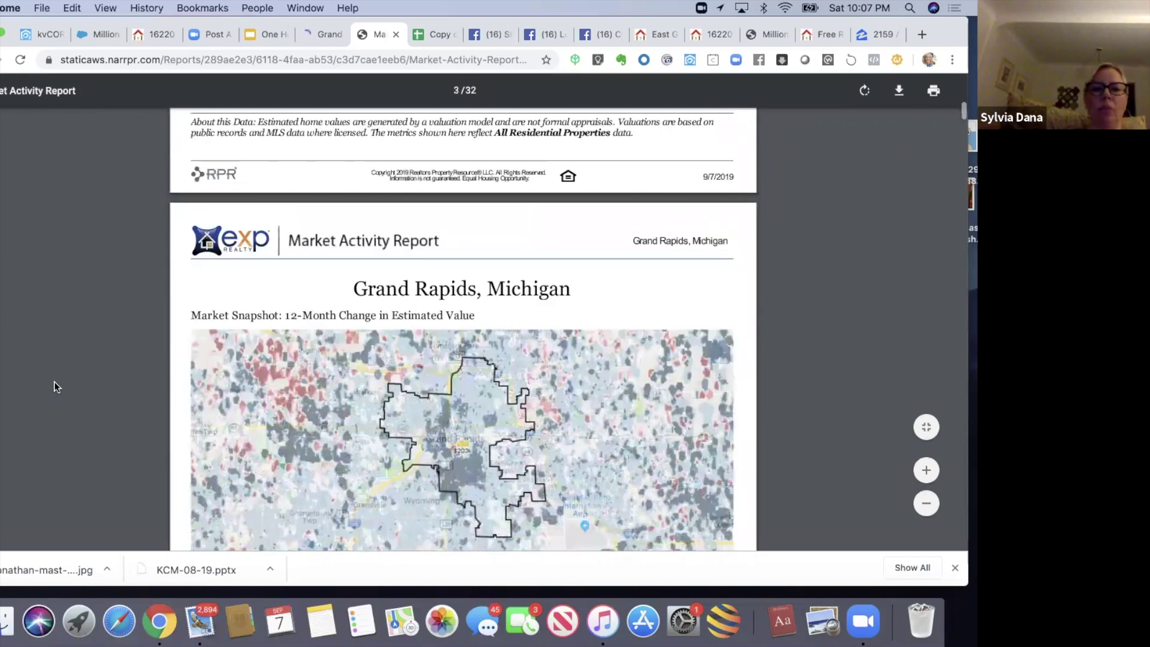
scroll(54, 383, down, 9)
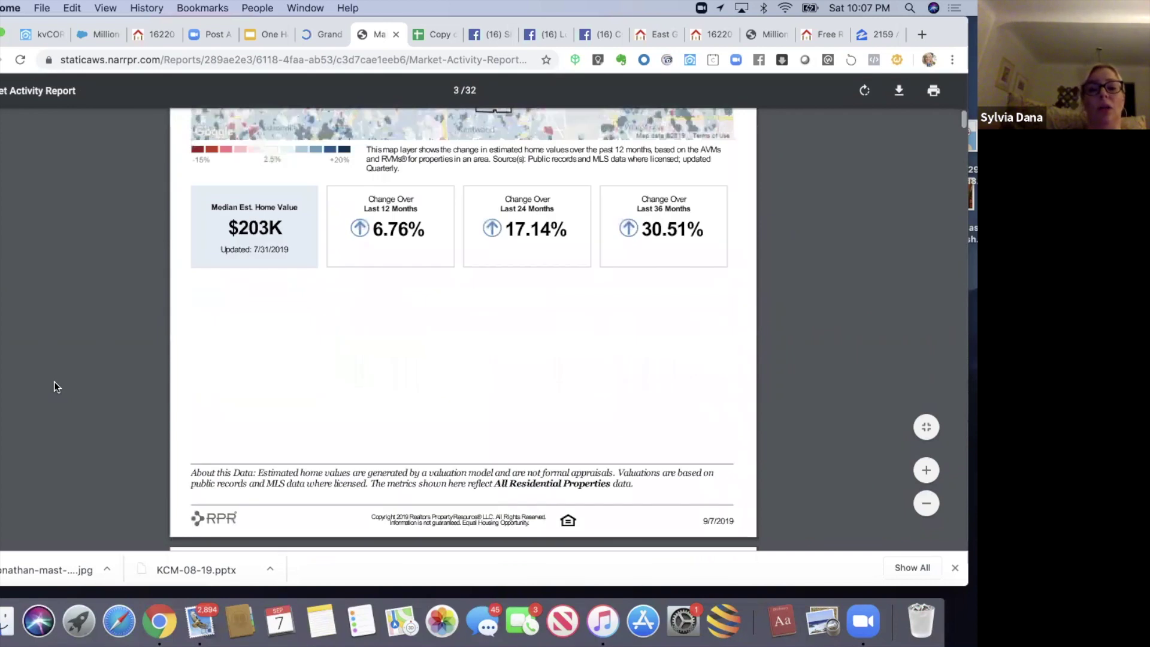
scroll(53, 387, down, 8)
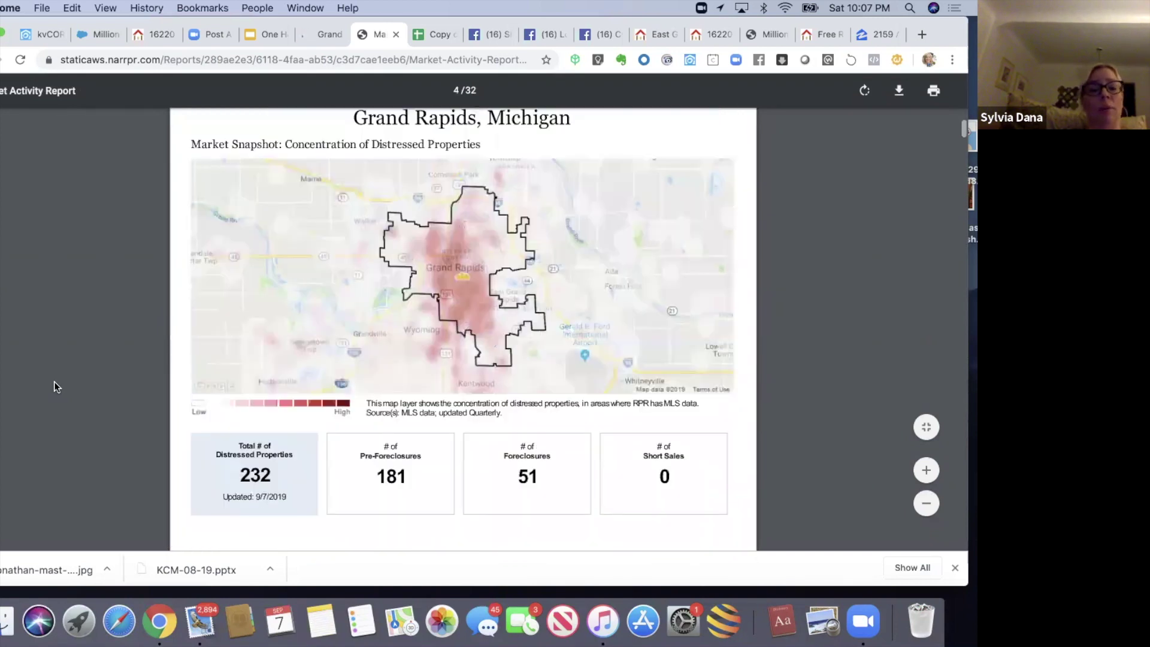
scroll(54, 383, down, 8)
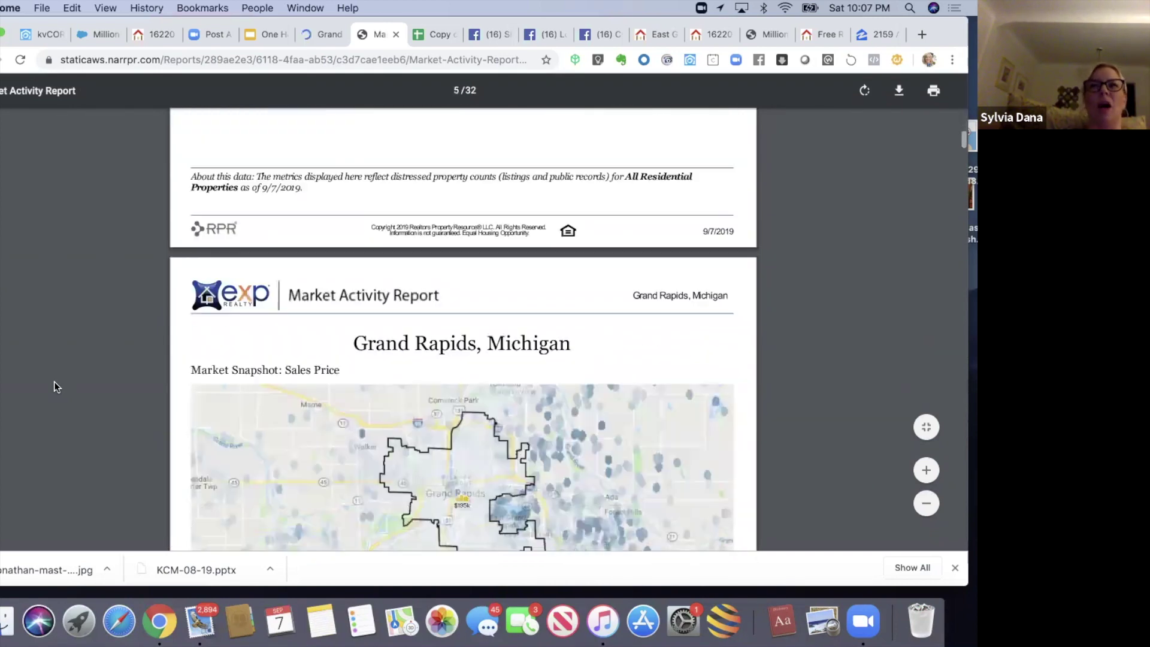
scroll(54, 386, down, 9)
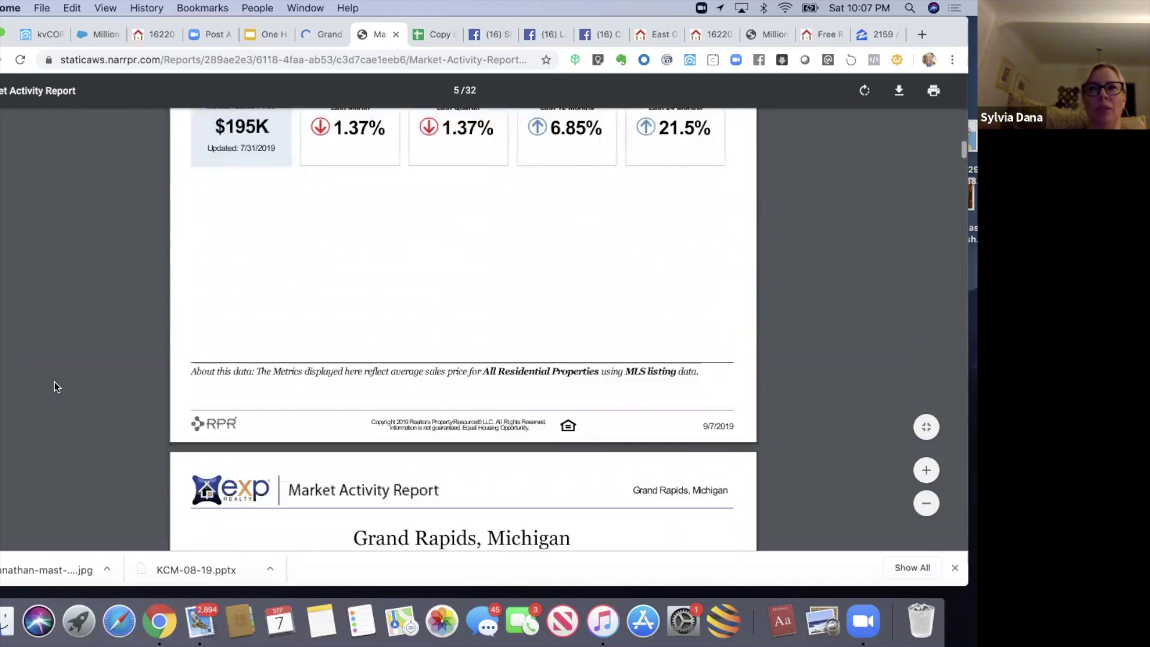
scroll(54, 386, down, 9)
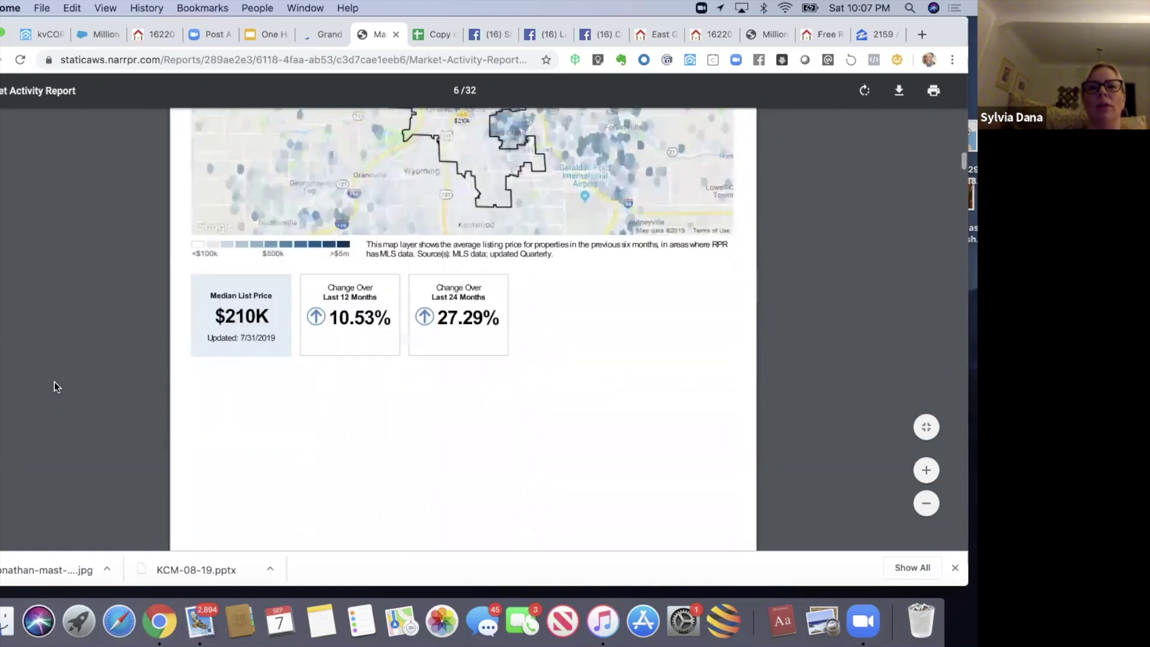
scroll(54, 383, down, 4)
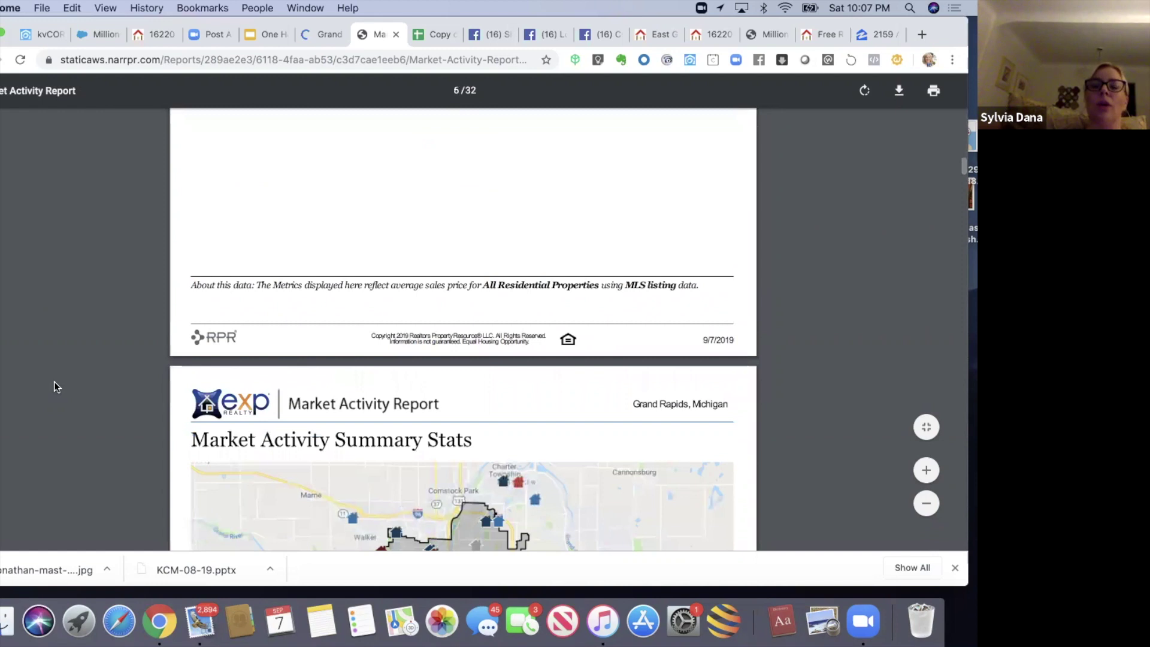
scroll(54, 383, down, 1)
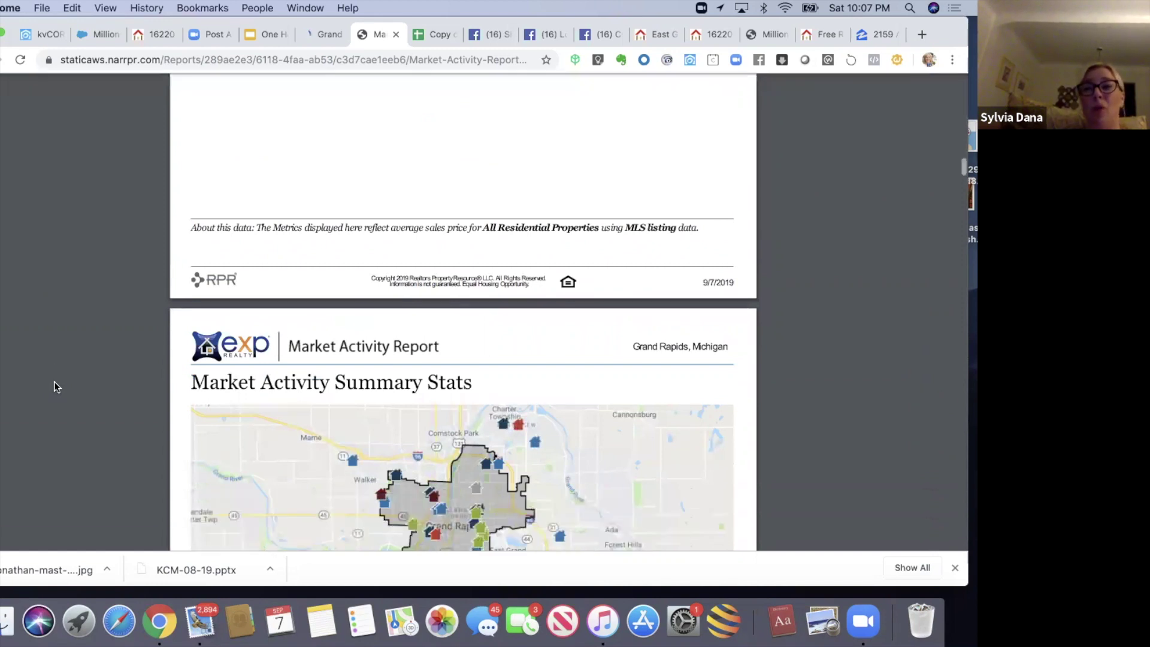
scroll(54, 384, down, 7)
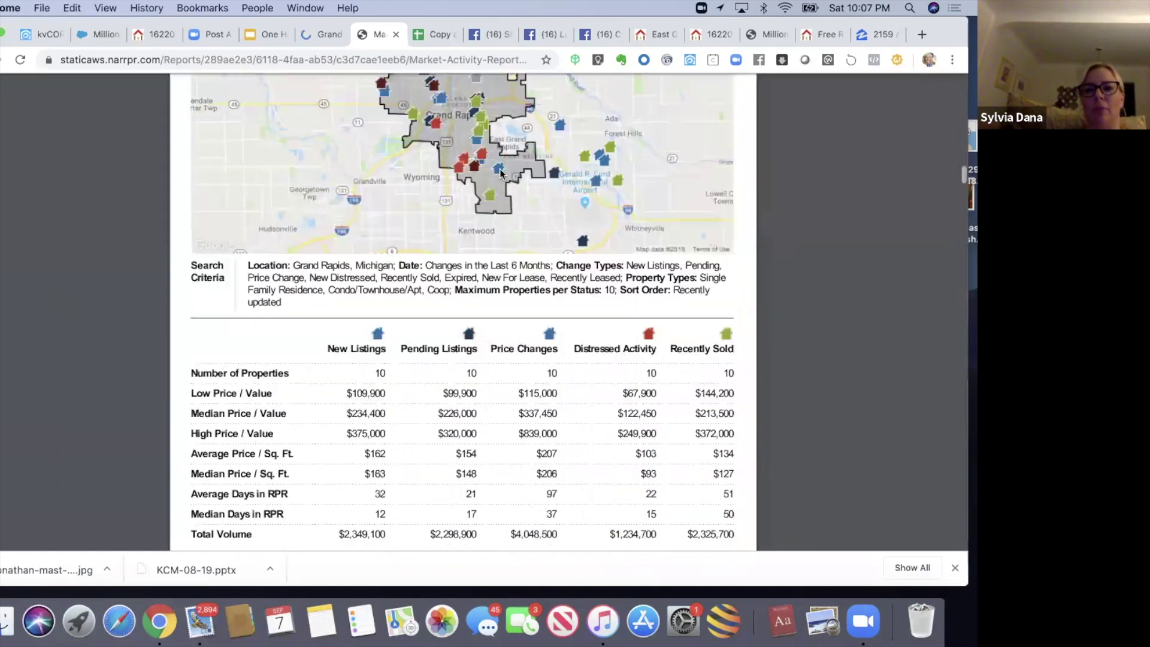
mouse_move(691, 61)
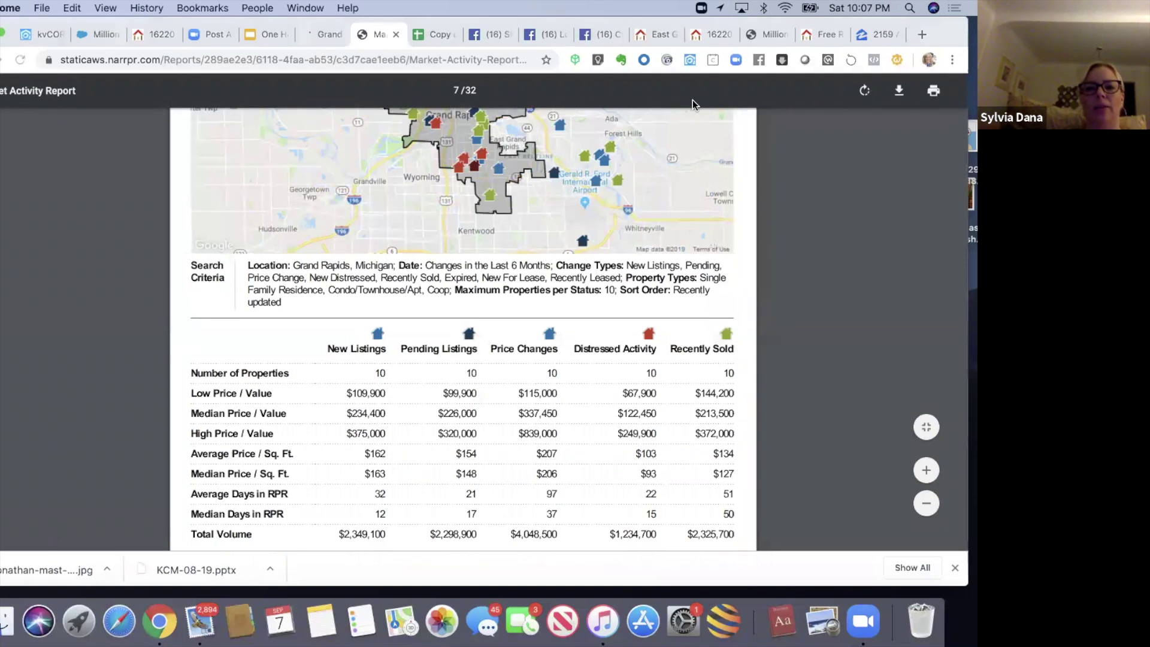
key(super+grave)
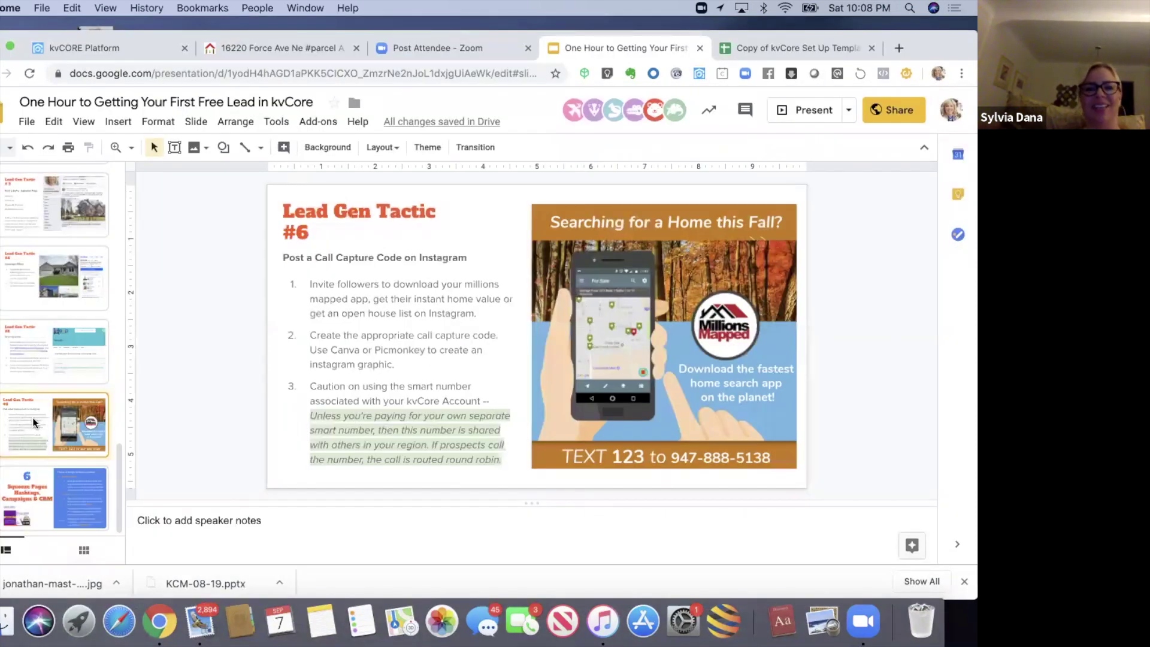
drag(118, 35, 49, 27)
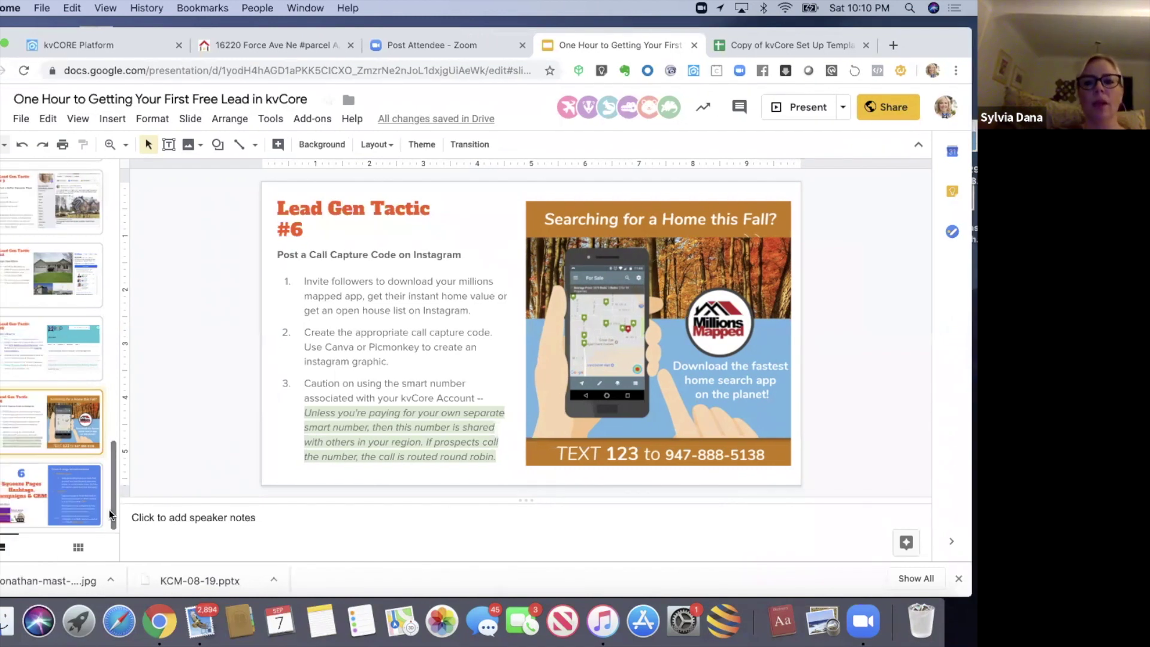
Show slide 6, 'Squeeze Pages, Hashtags, Campaigns & CRM', and nudge the browser window left
click(28, 506)
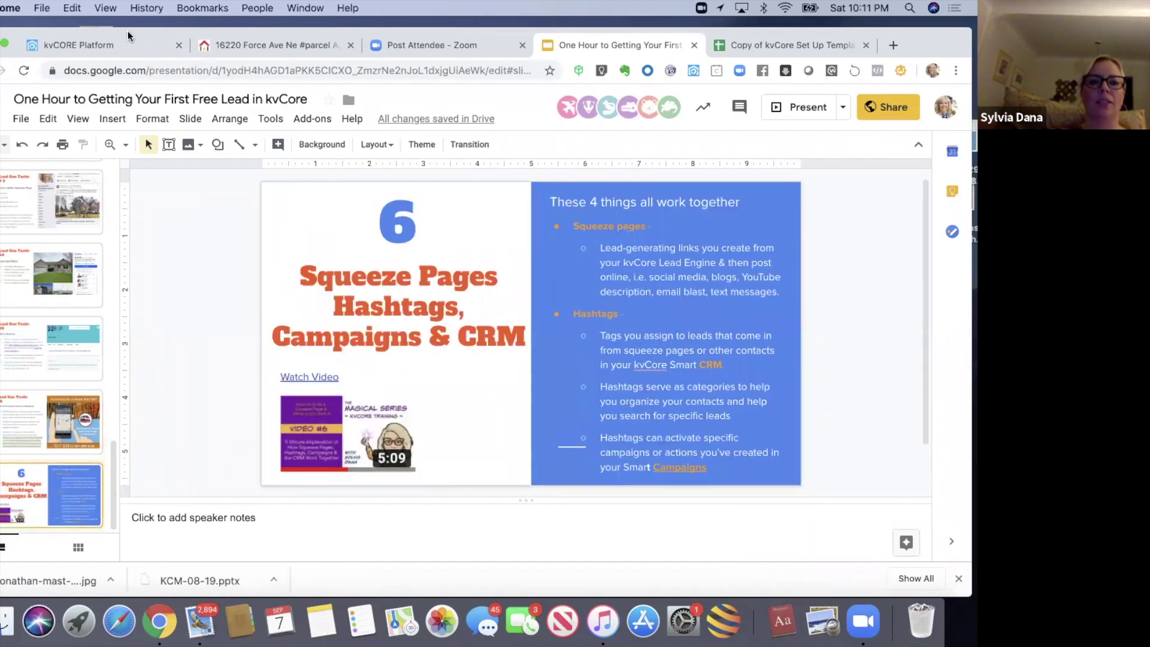
drag(128, 31, 84, 31)
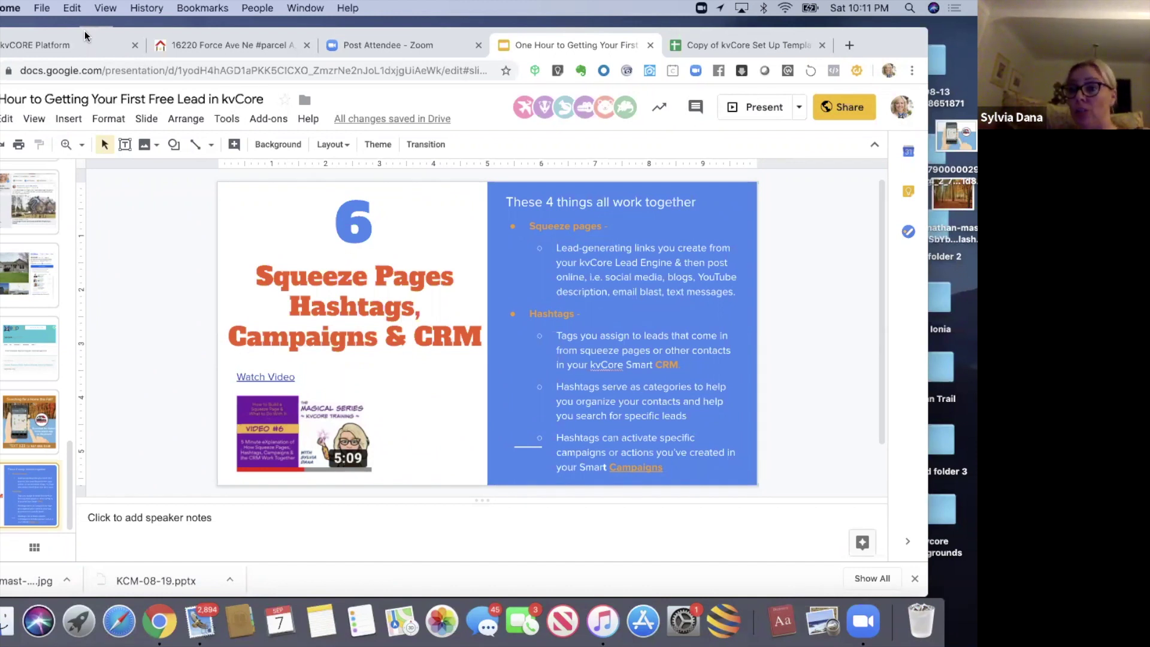
Load the Forward-Thinking Real Estate YouTube channel in a new browser tab
click(847, 46)
text(youtube.com/channel/UCOPXoATxpcwTmv7Z8y-yCTQ)
key(Return)
drag(109, 30, 149, 30)
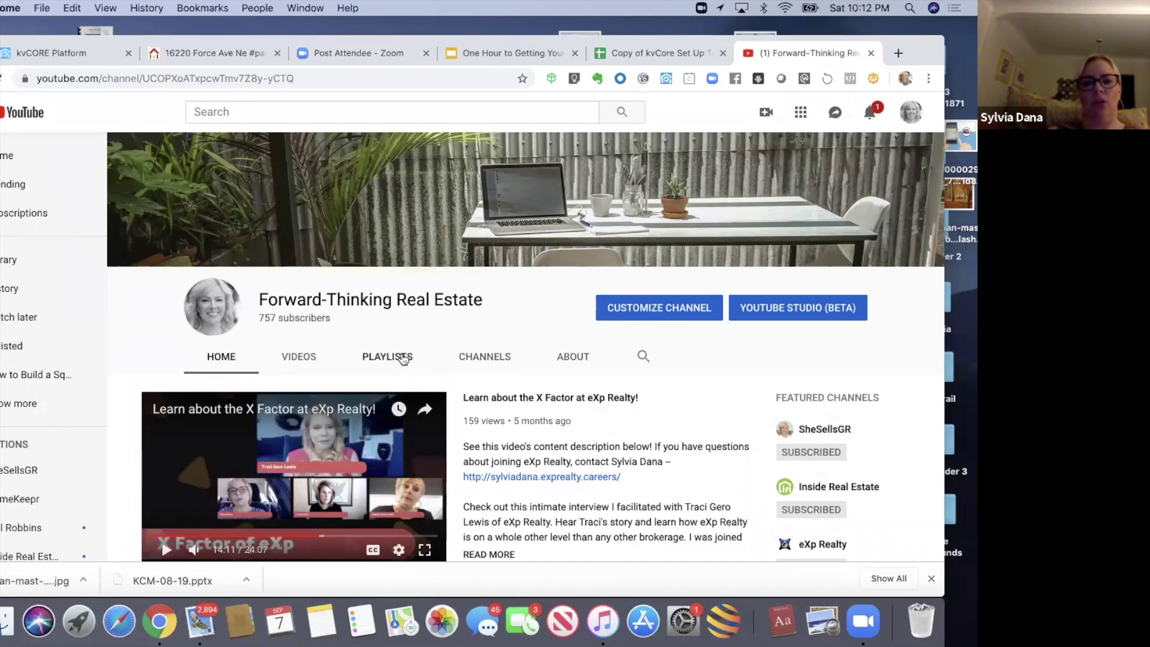
Open The Magical Series - kvCore Training playlist from the channel's playlists
click(403, 359)
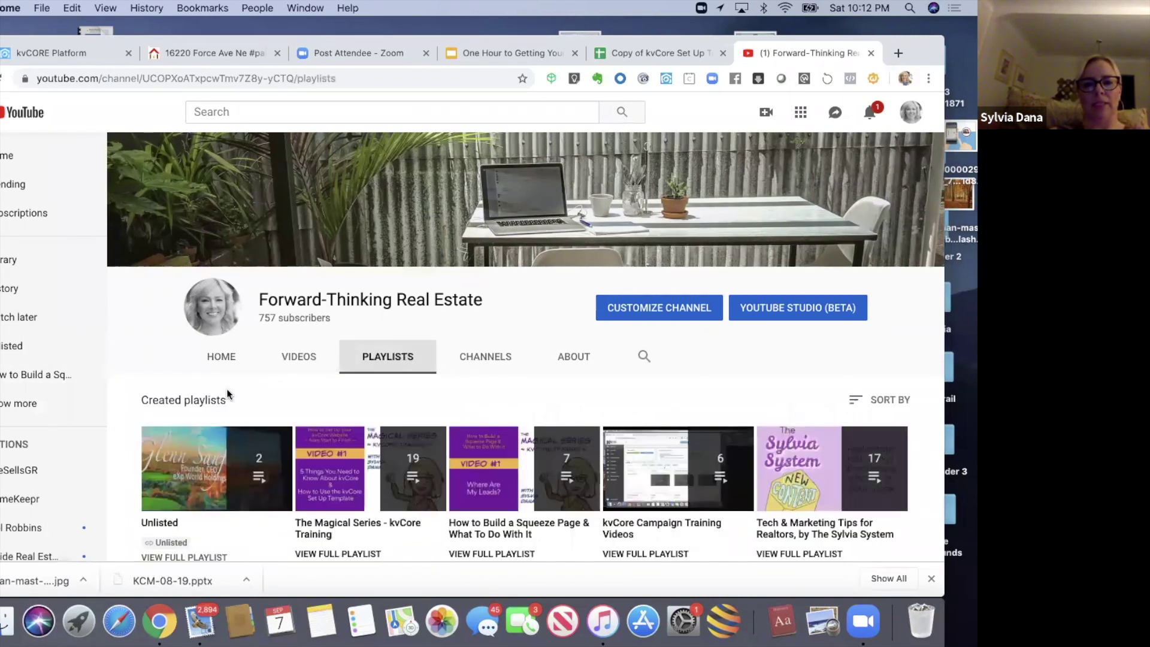
scroll(117, 374, down, 3)
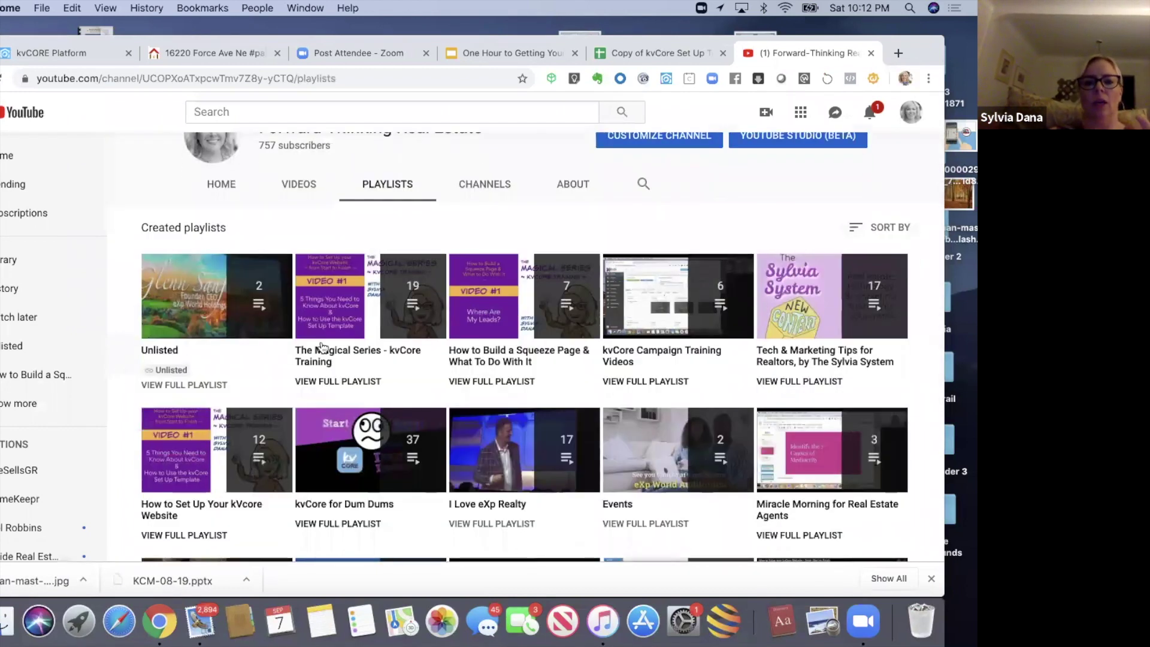
click(329, 377)
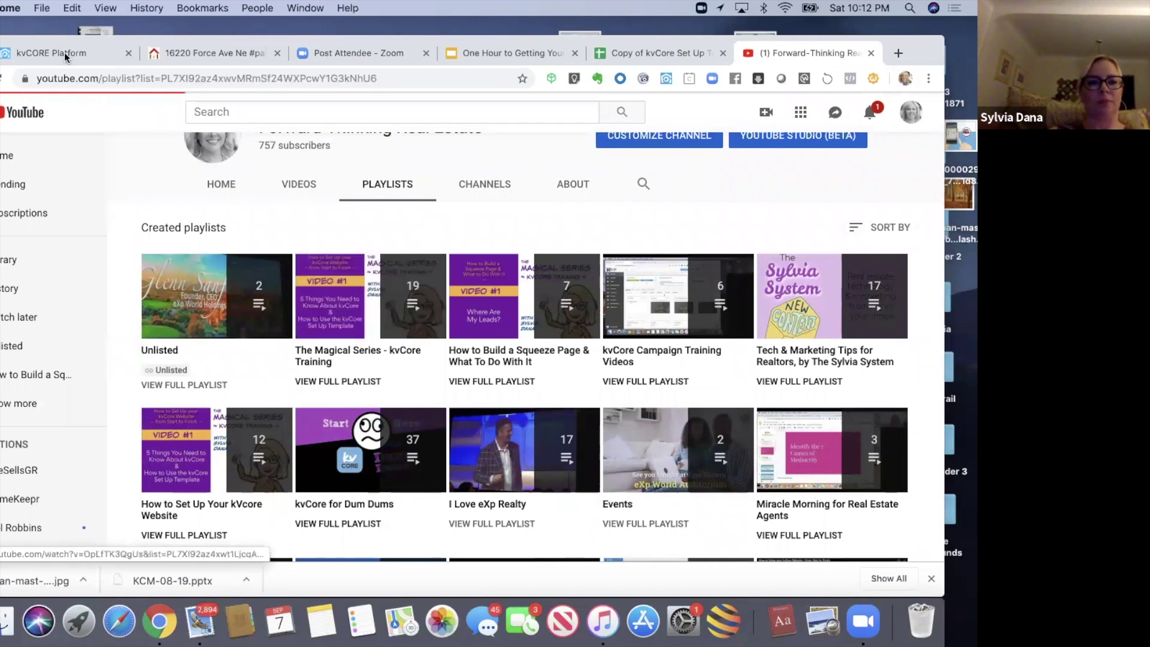
Copy the playlist URL, then scroll through its 19 videos to the end
click(68, 77)
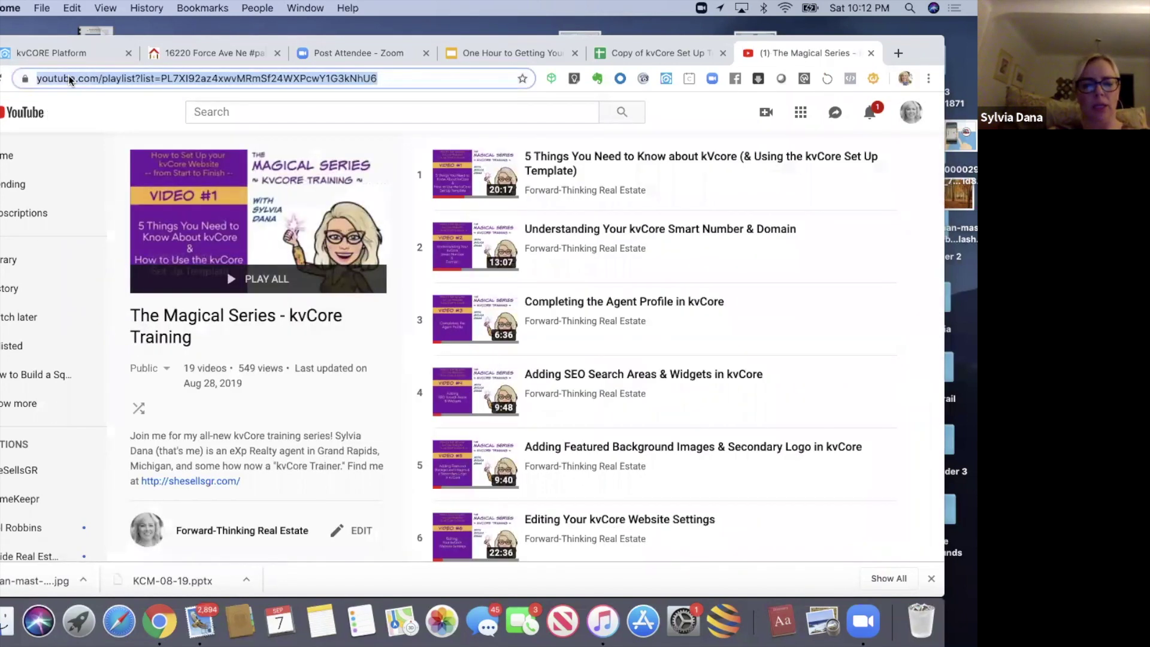
key(super+c)
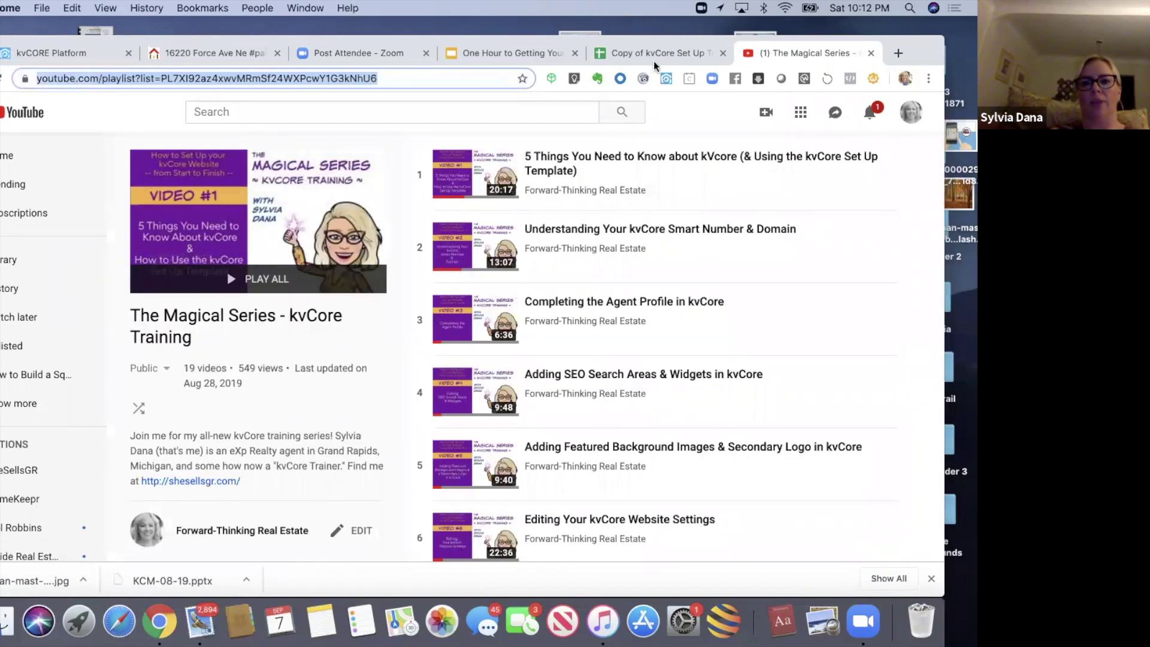
click(695, 123)
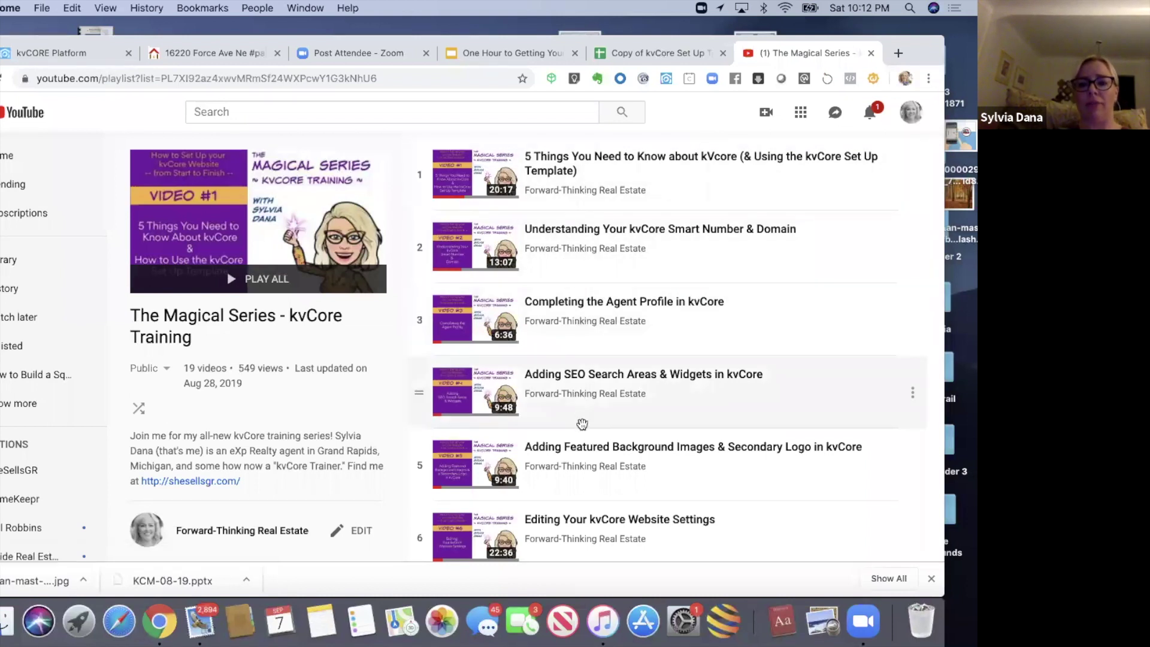
scroll(586, 478, down, 2)
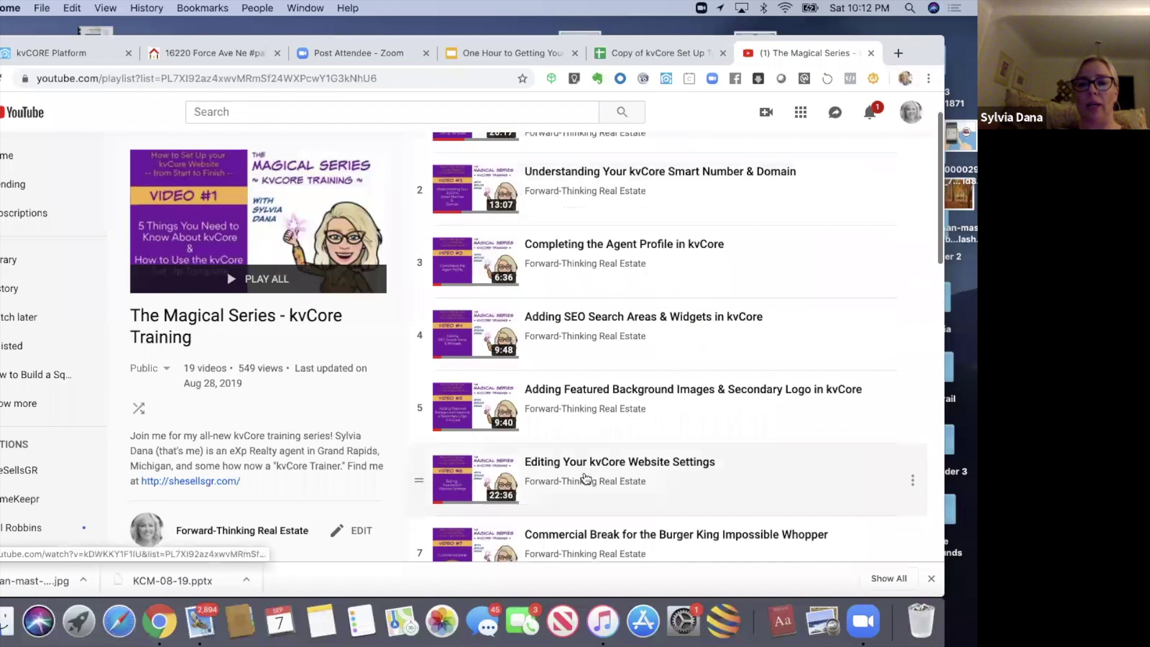
scroll(586, 473, down, 15)
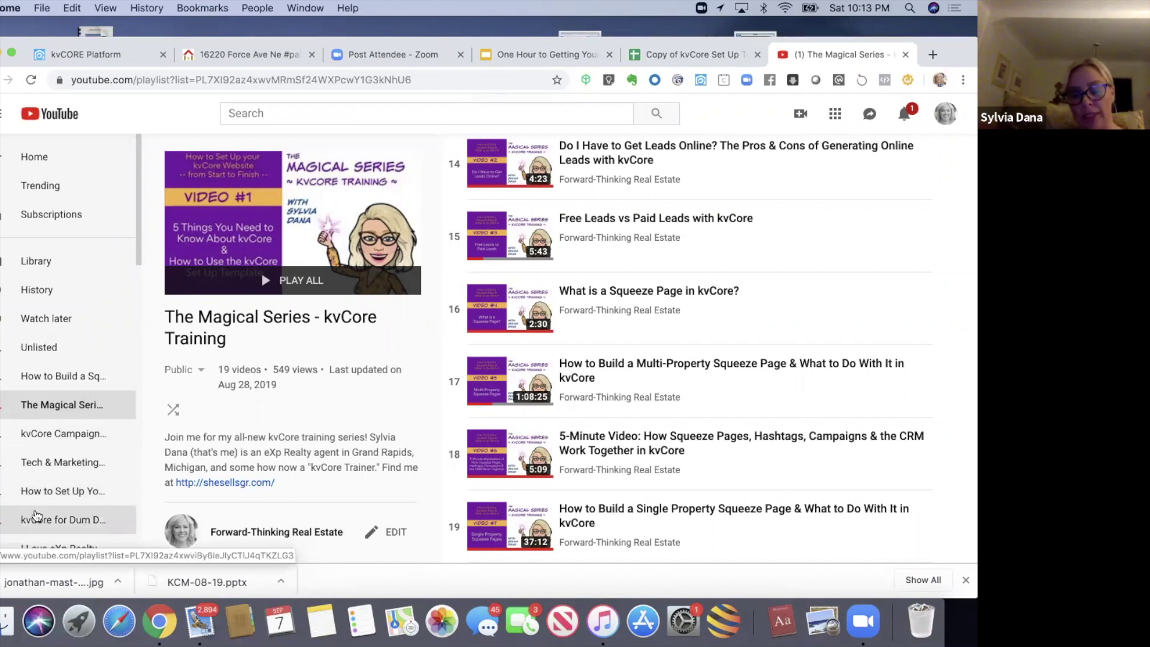
Open the 'How to Set Up Your kVcore Website' playlist from the sidebar and scroll its 12 videos
click(63, 490)
scroll(137, 311, down, 3)
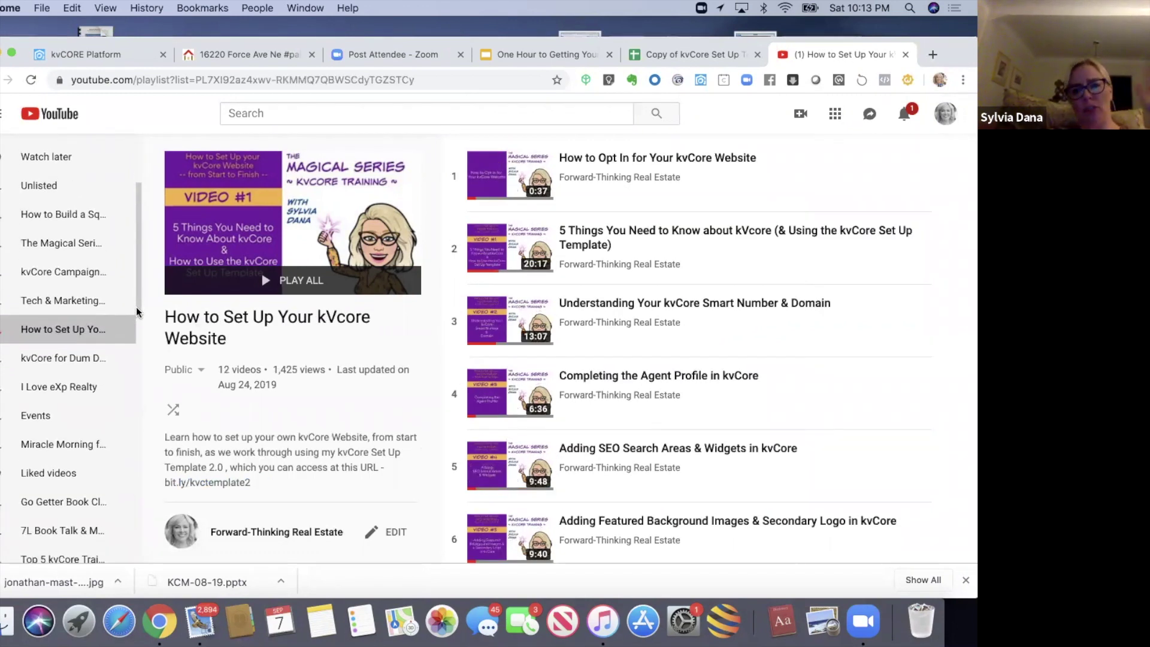